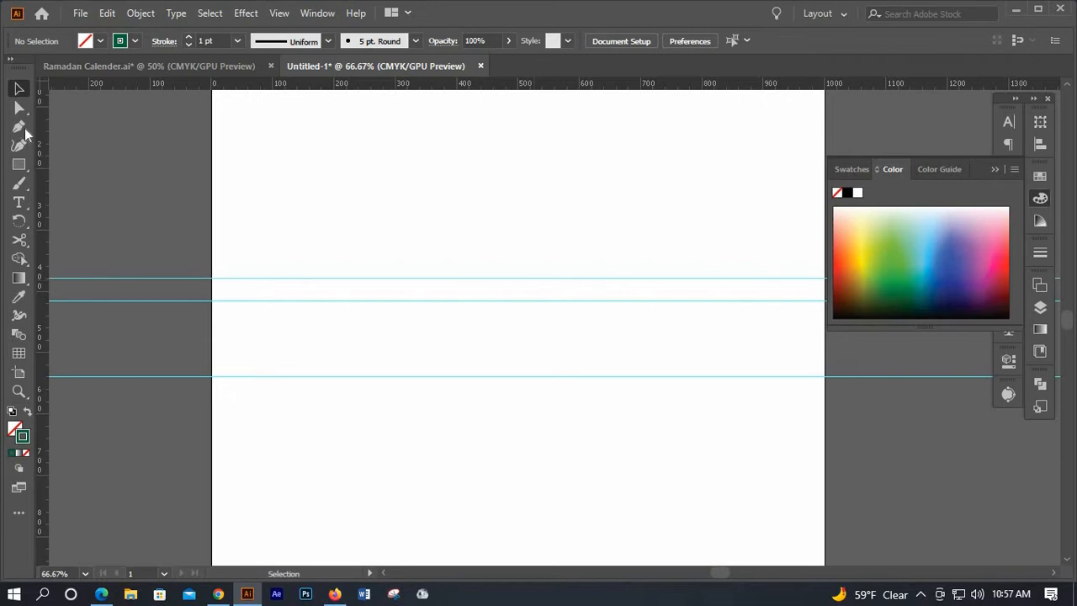
Draw a thin closed zigzag outline about 298 px wide, with a flat foot on the lowest guide, a peak near the middle guide and a pointed tip.
left_click(23, 128)
left_click(357, 376)
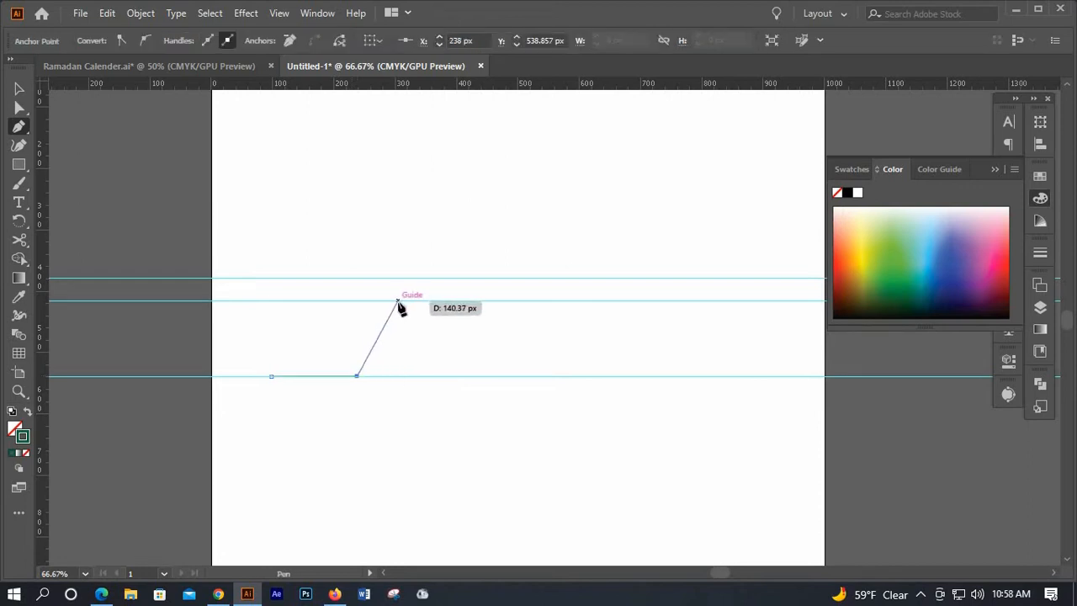
left_click(394, 301)
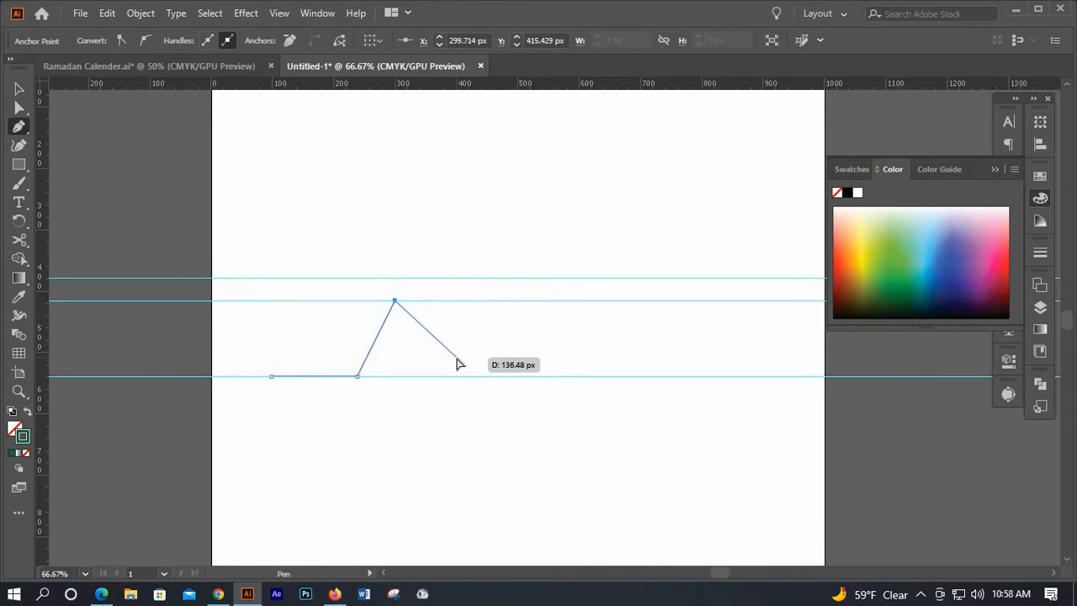
key("ctrl+z")
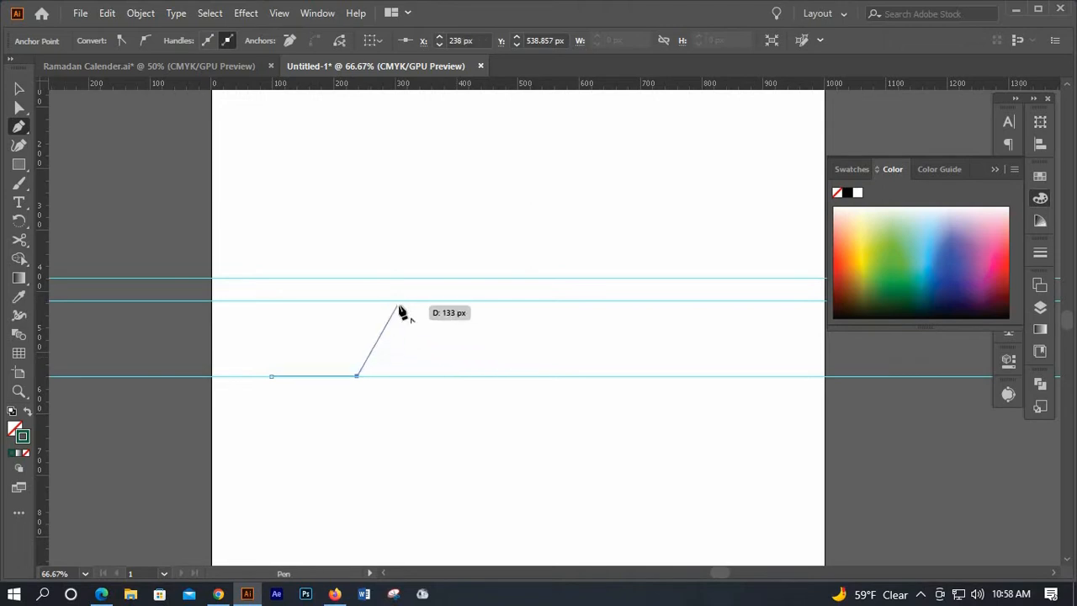
left_click(396, 305)
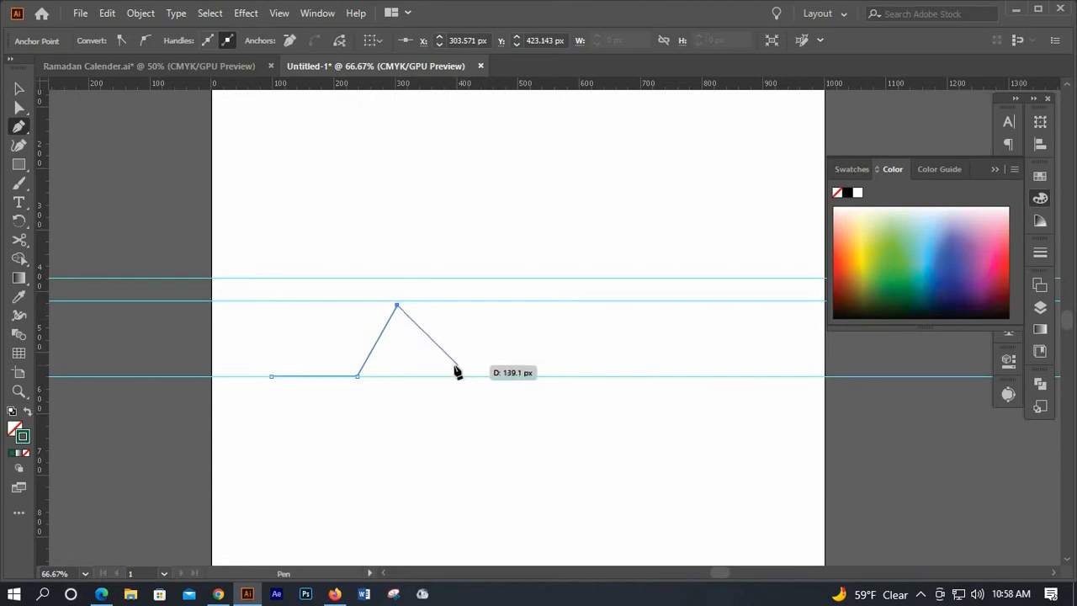
left_click(453, 365)
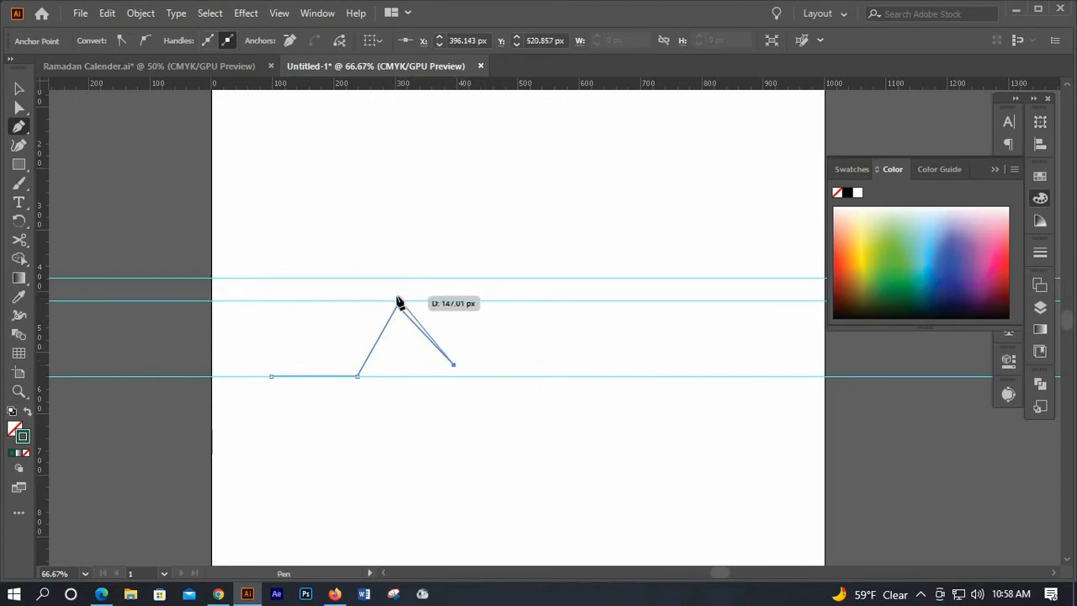
left_click(397, 297)
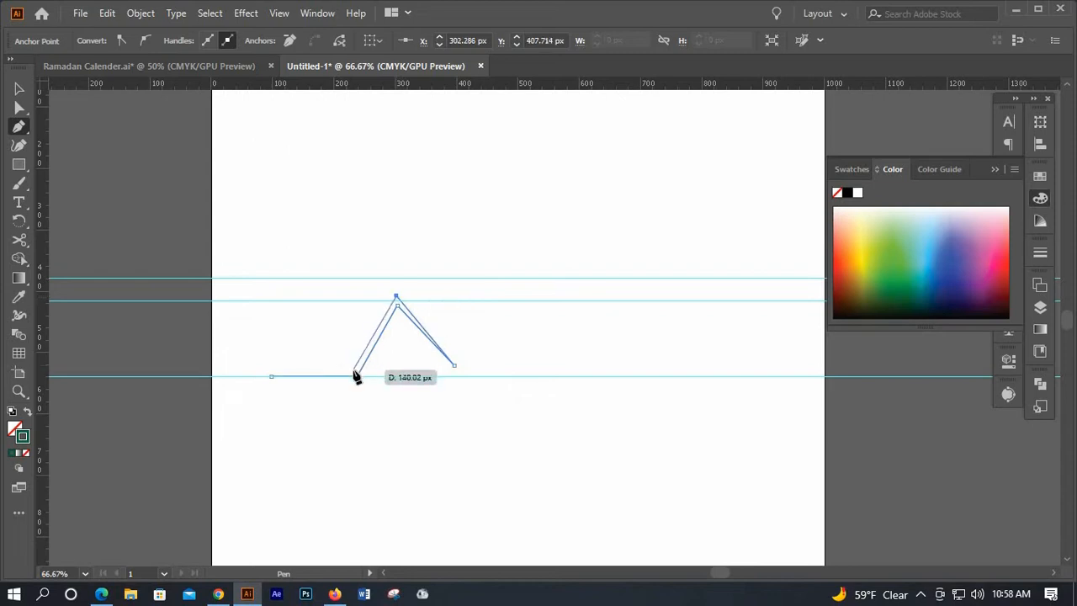
left_click(271, 370)
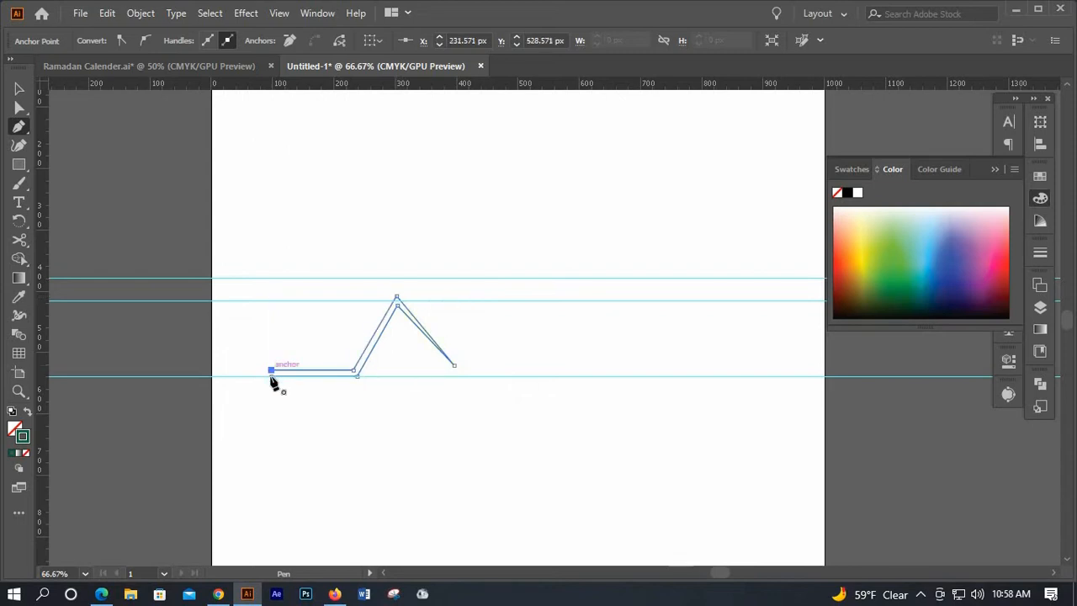
key("Escape")
key("v")
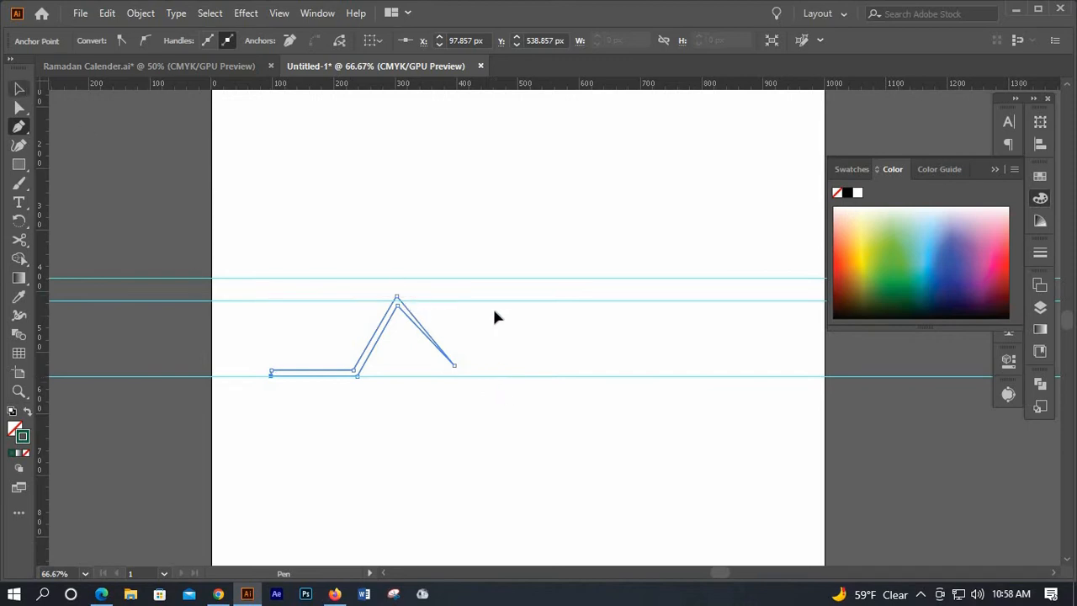
left_click(500, 297)
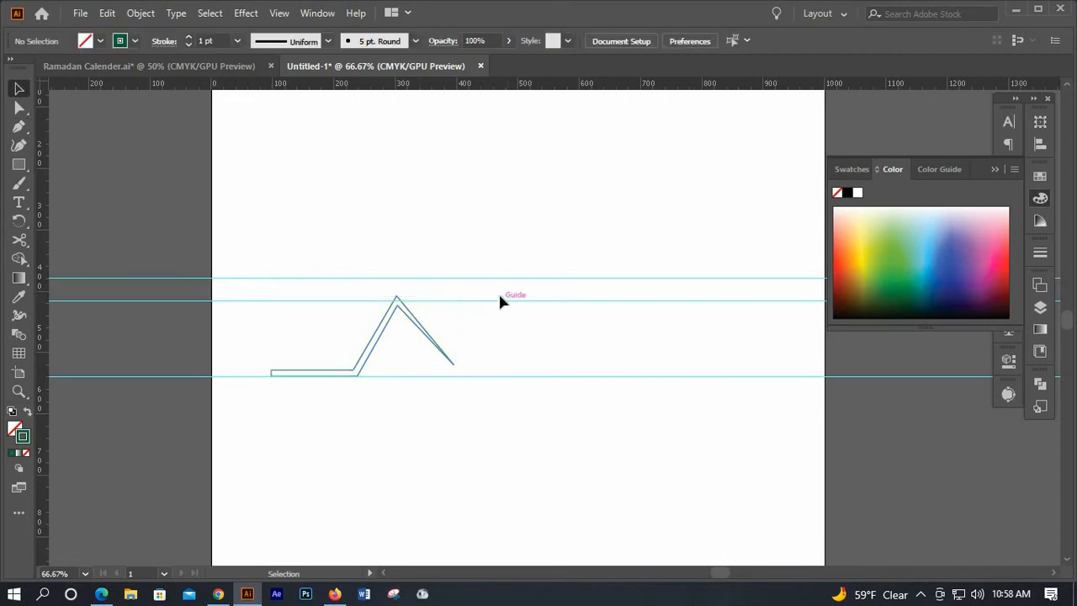
Unlock the guides and move the middle guide up to the peak of the zigzag outline.
right_click(495, 300)
left_click(555, 445)
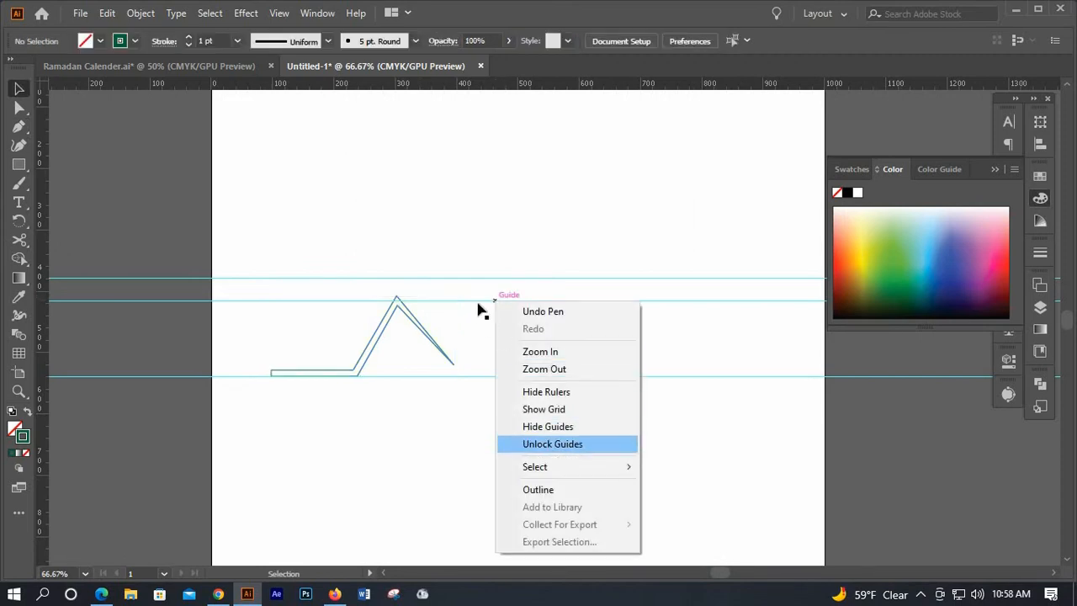
left_click_drag(480, 303, 480, 297)
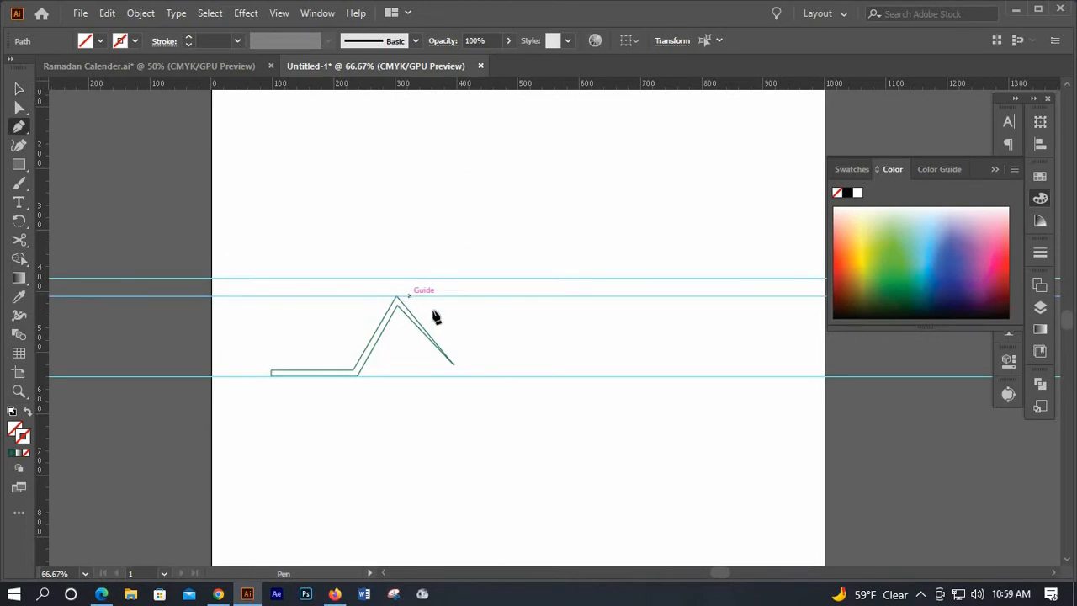
Draw a closed slanted band about 136 px wide beside the zigzag's descending edge, spanning from the middle guide to the lowest guide.
left_click(409, 295)
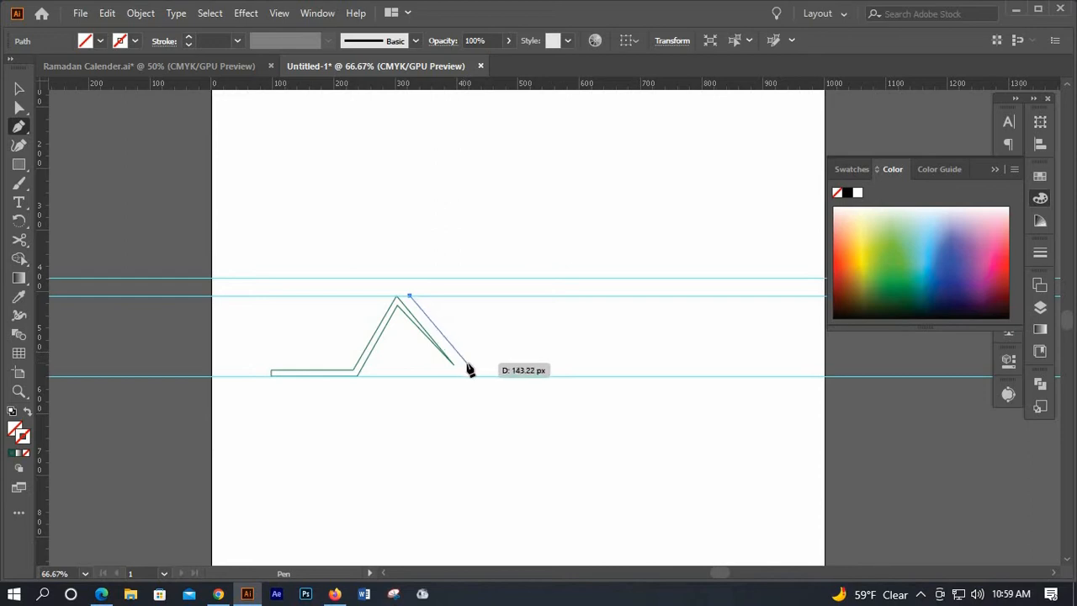
left_click(467, 363)
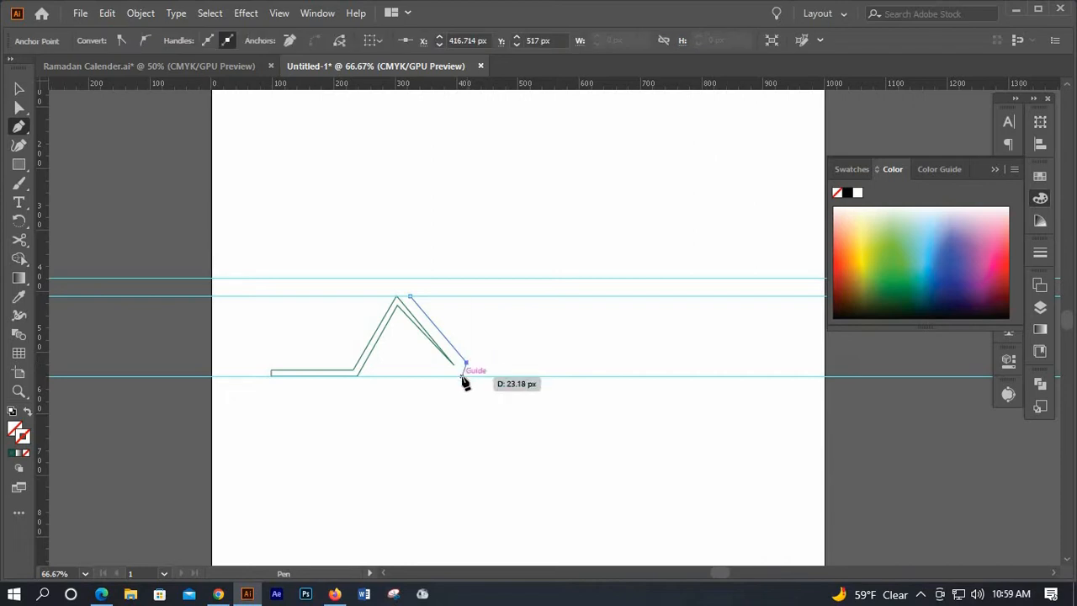
left_click(464, 376)
left_click(493, 376)
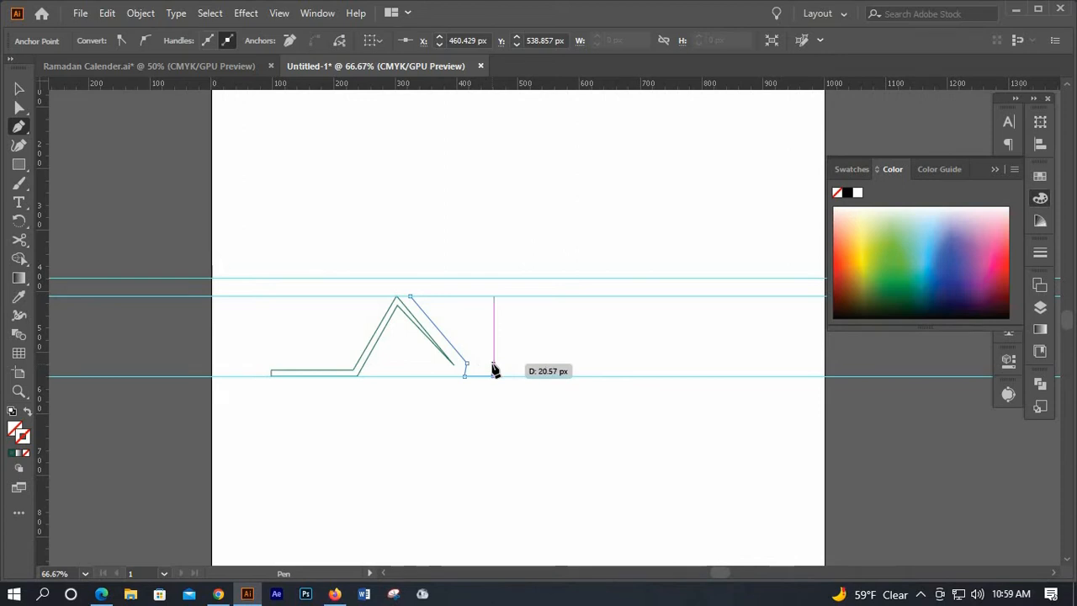
left_click(438, 296)
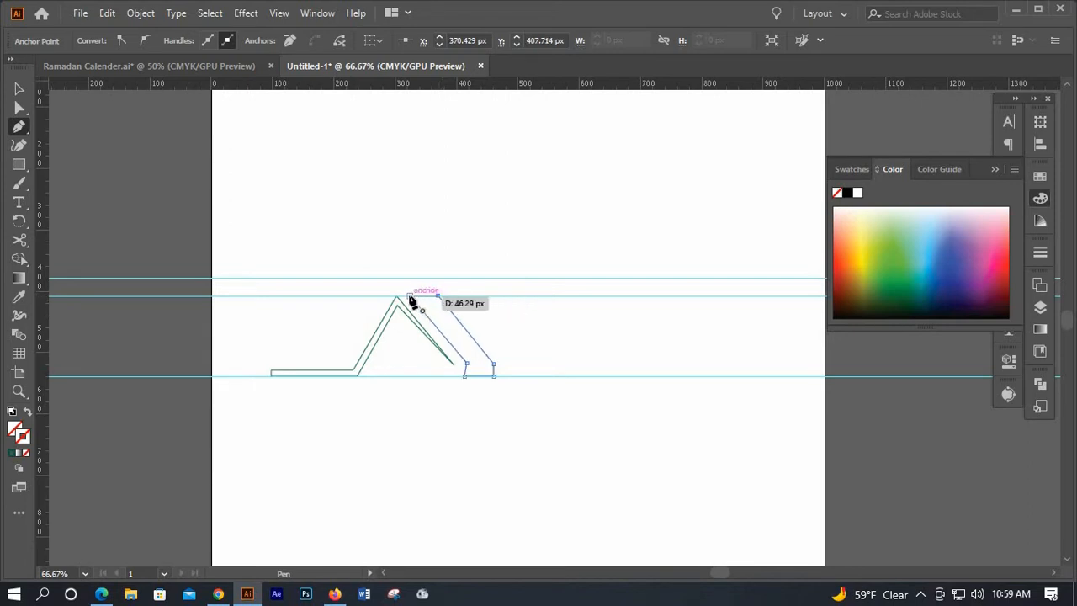
left_click(410, 297)
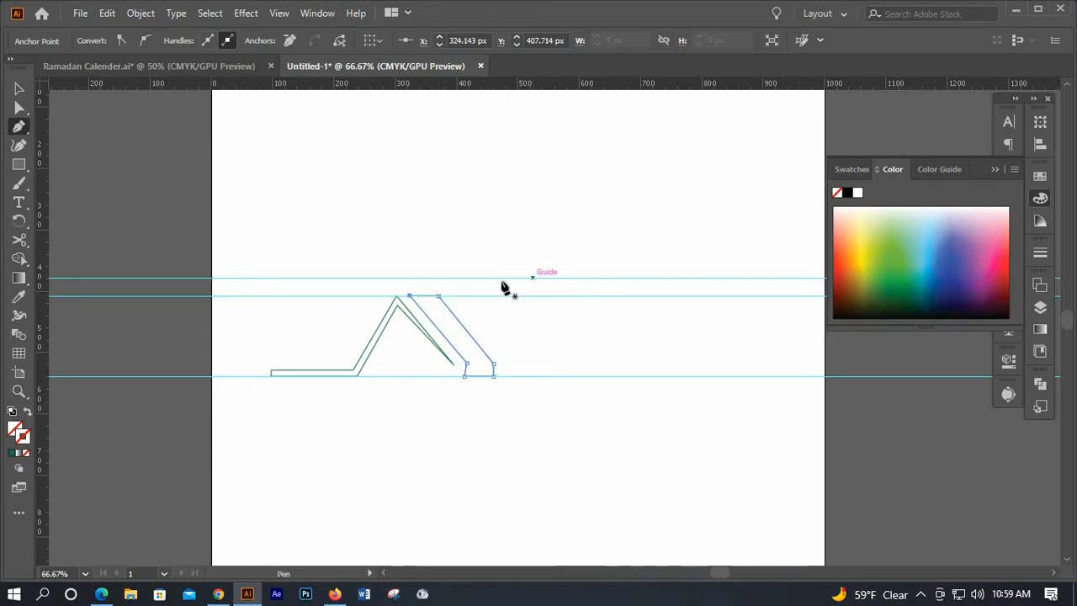
Give the slanted band the same green 1 pt stroke as the zigzag outline and deselect it.
left_click(453, 278)
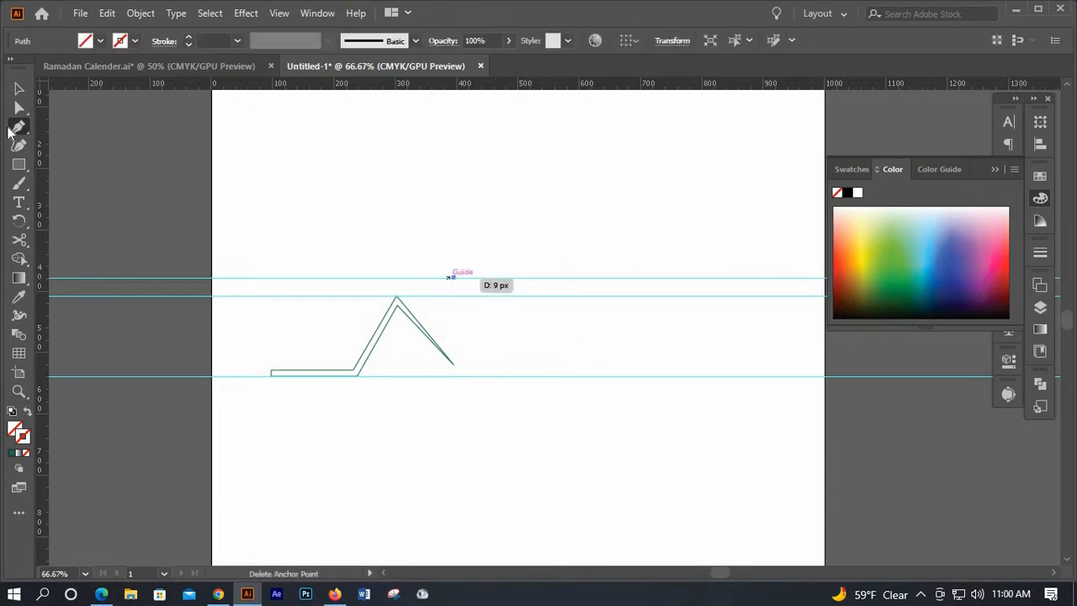
key("v")
left_click(463, 337)
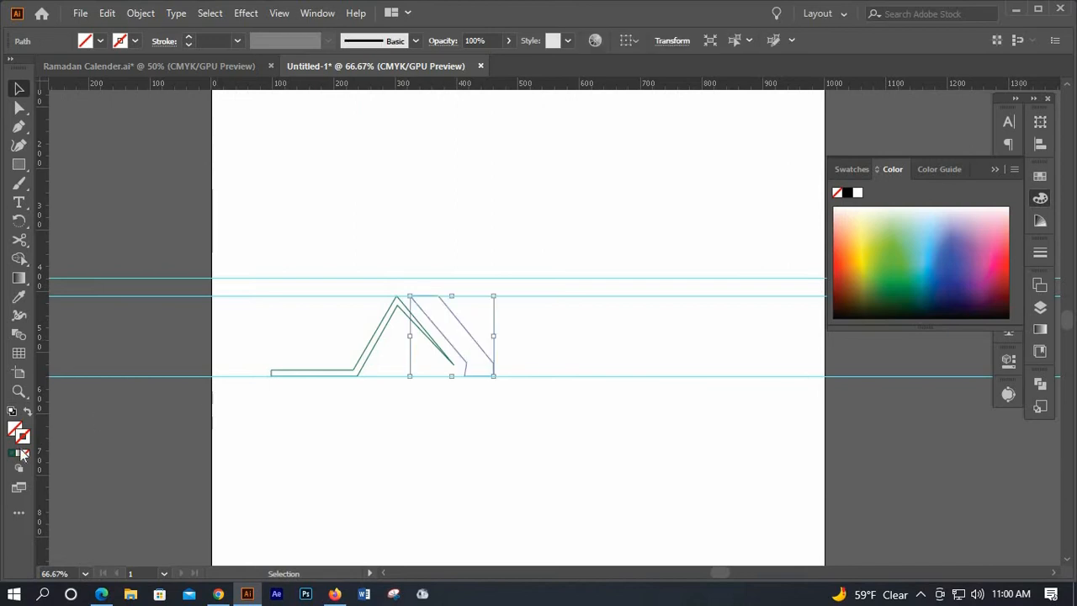
left_click(412, 328)
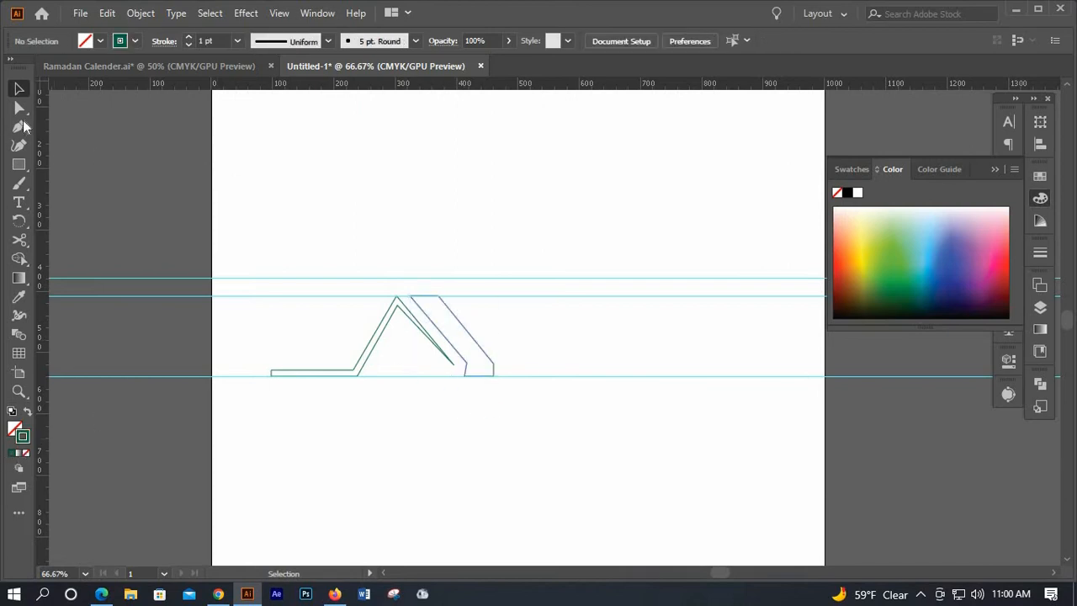
Draw a closed shape about 283 px wide beside the band, with a stepped upper edge on the two upper guides and a notched far side.
key("p")
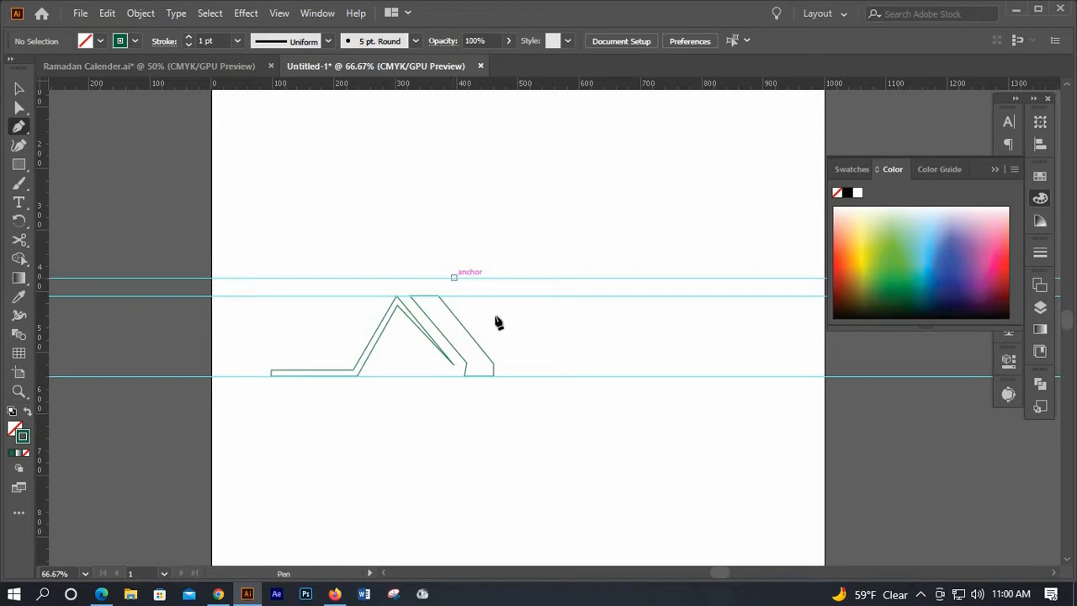
left_click(454, 277)
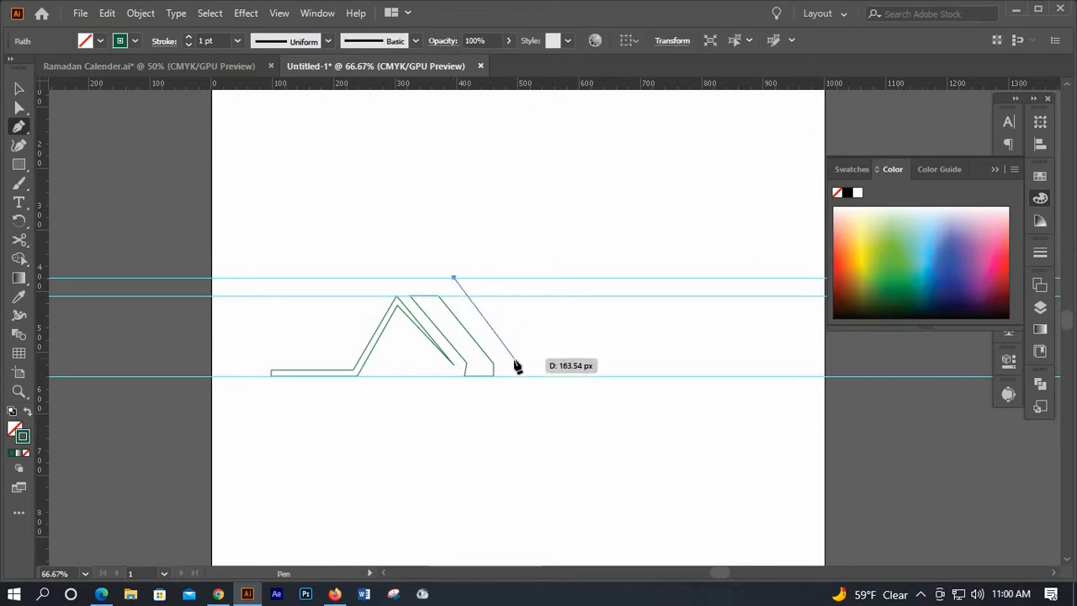
left_click(514, 359)
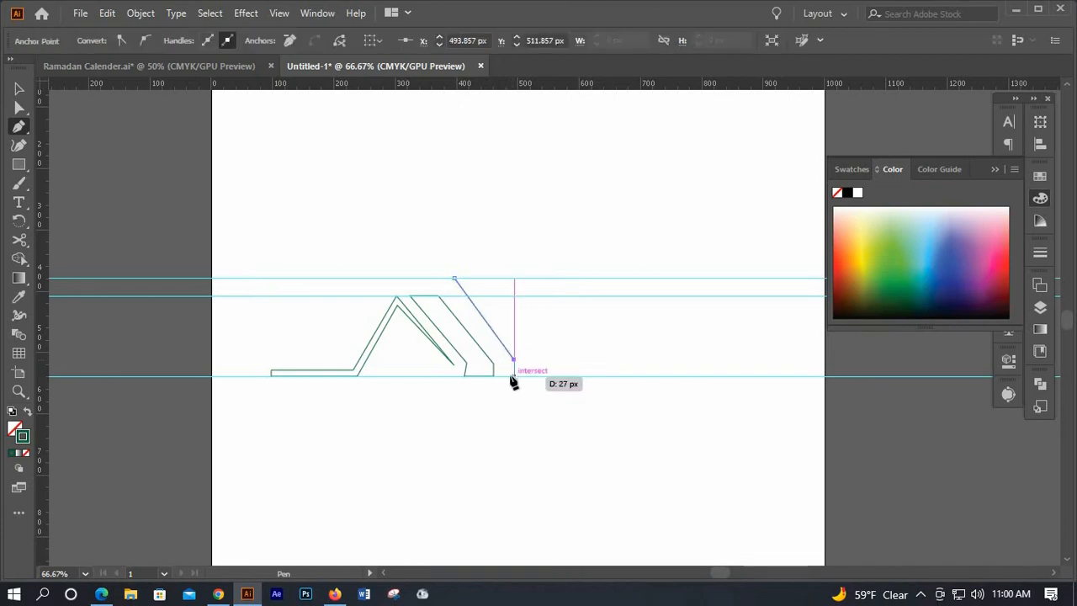
left_click(510, 374)
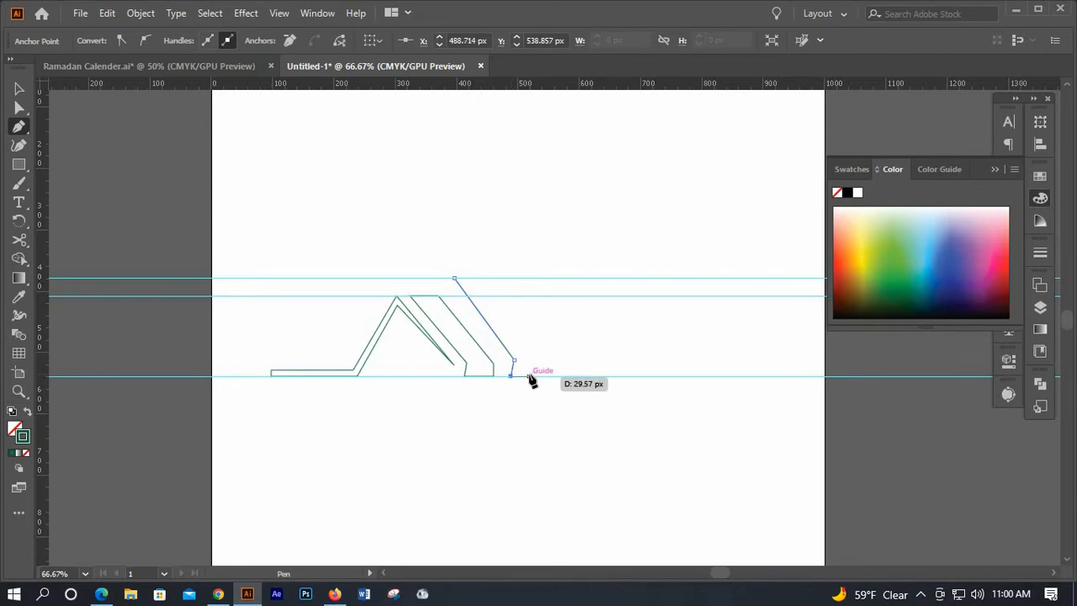
left_click(593, 374)
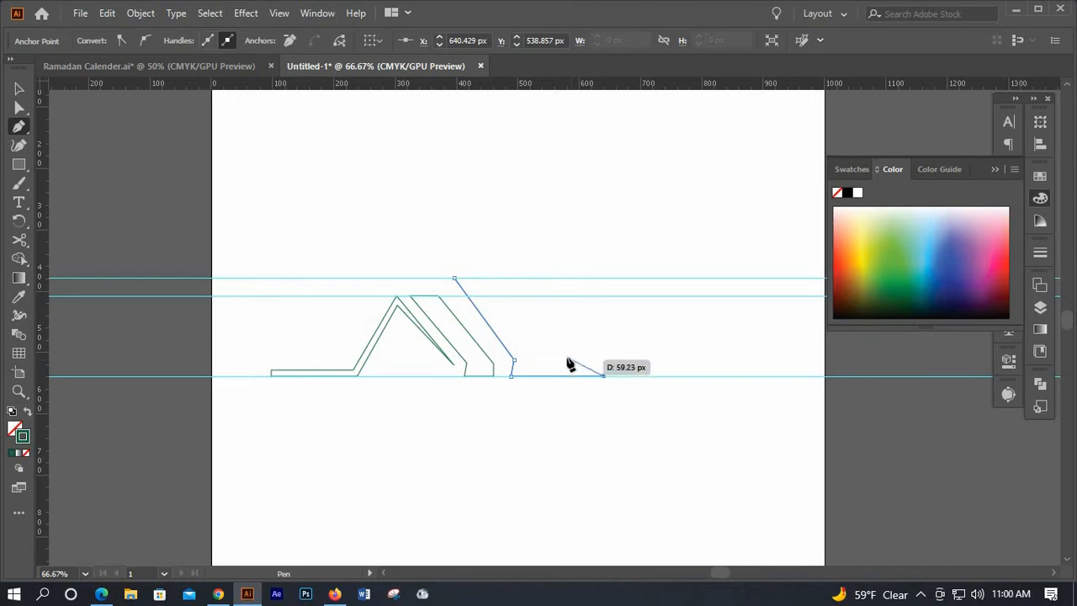
left_click(567, 358)
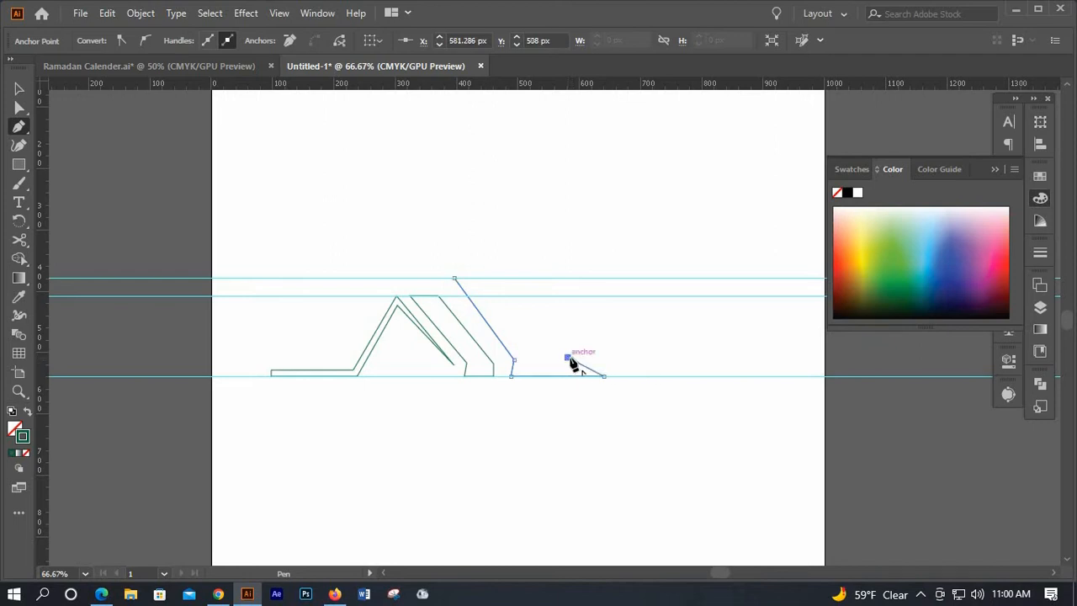
left_click(627, 295)
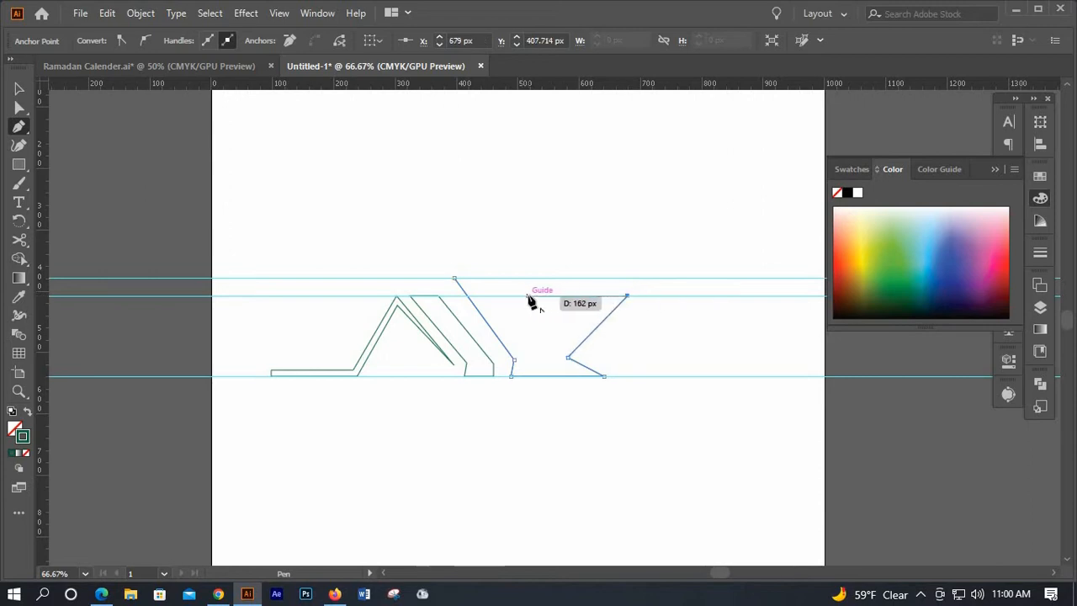
left_click(527, 295)
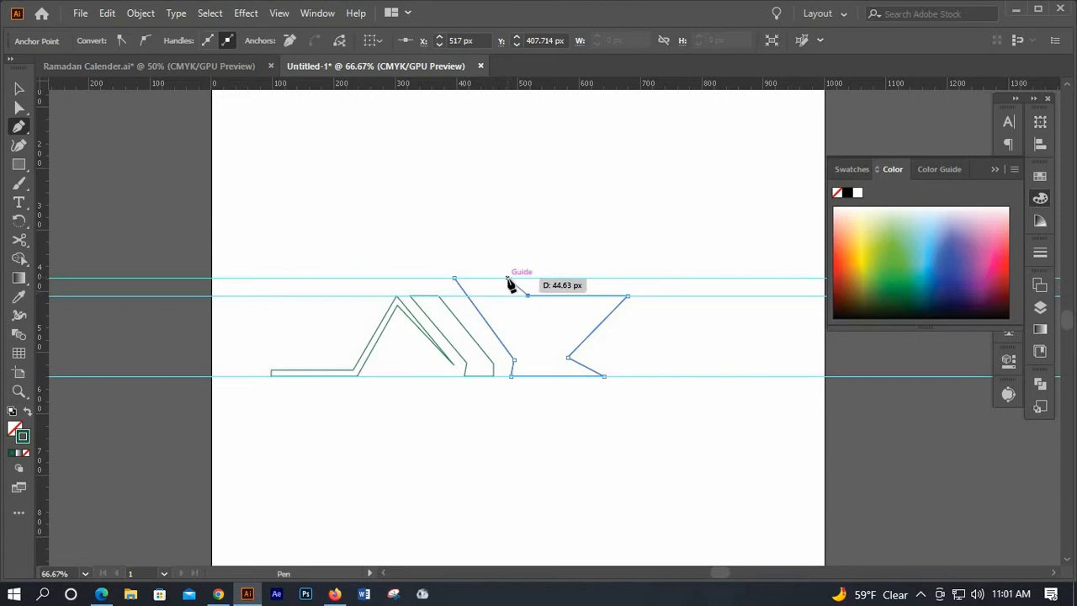
left_click(513, 278)
left_click(454, 278)
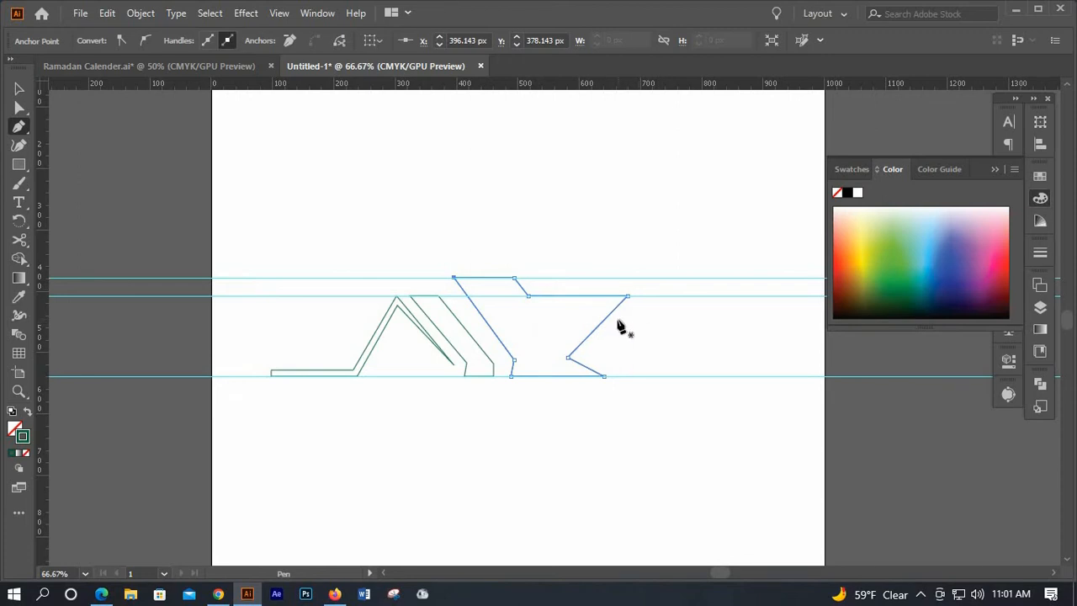
Draw a closed angular roof outline about 267 px wide beside the notched shape, peaking at the middle guide and running flat along the lowest guide.
left_click(623, 316)
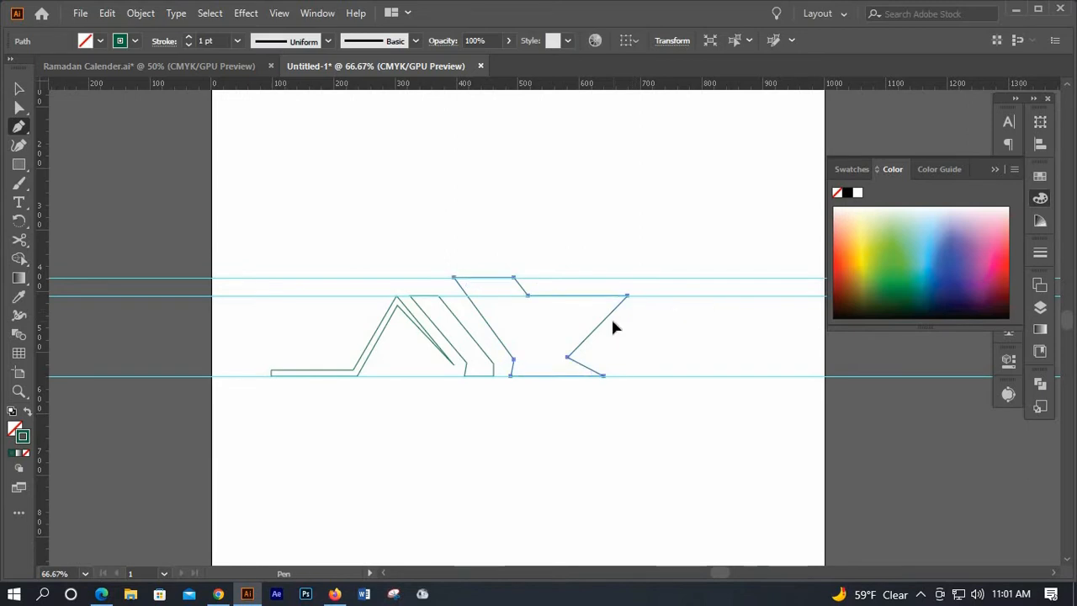
left_click(611, 320)
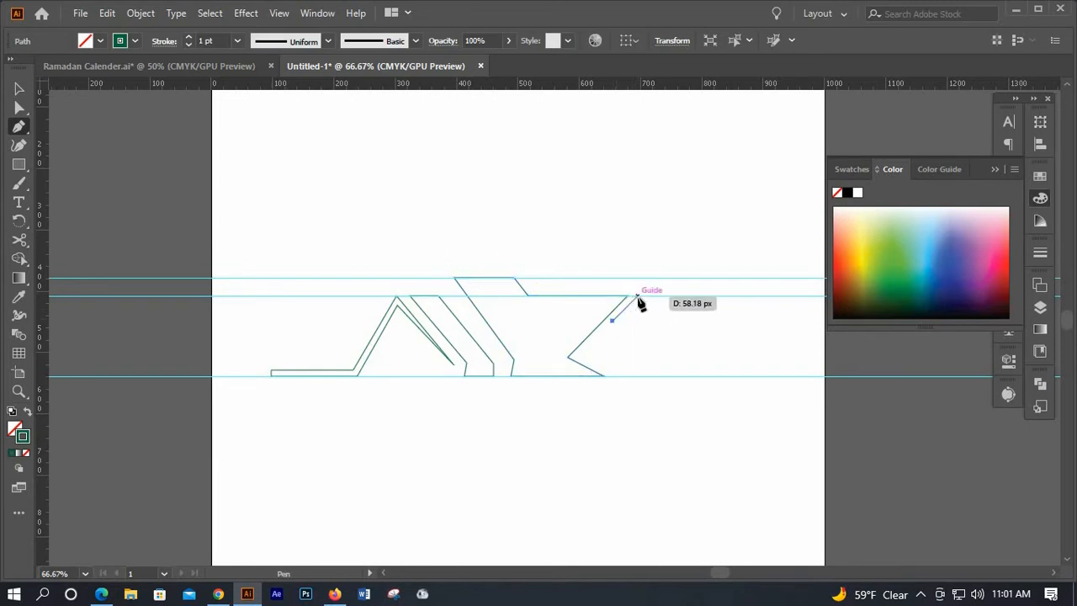
left_click(637, 296)
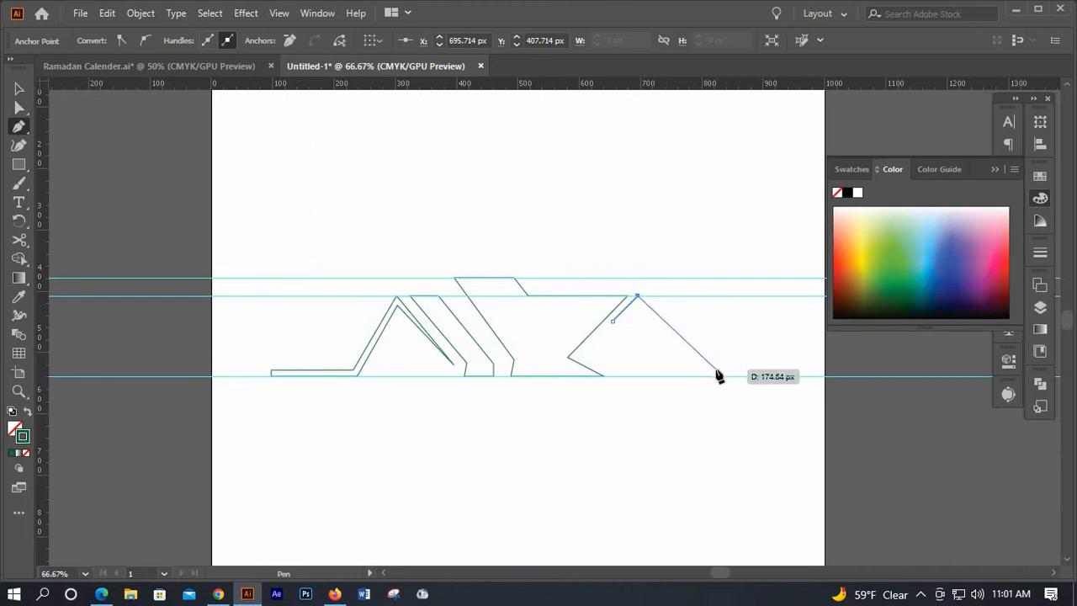
left_click(716, 369)
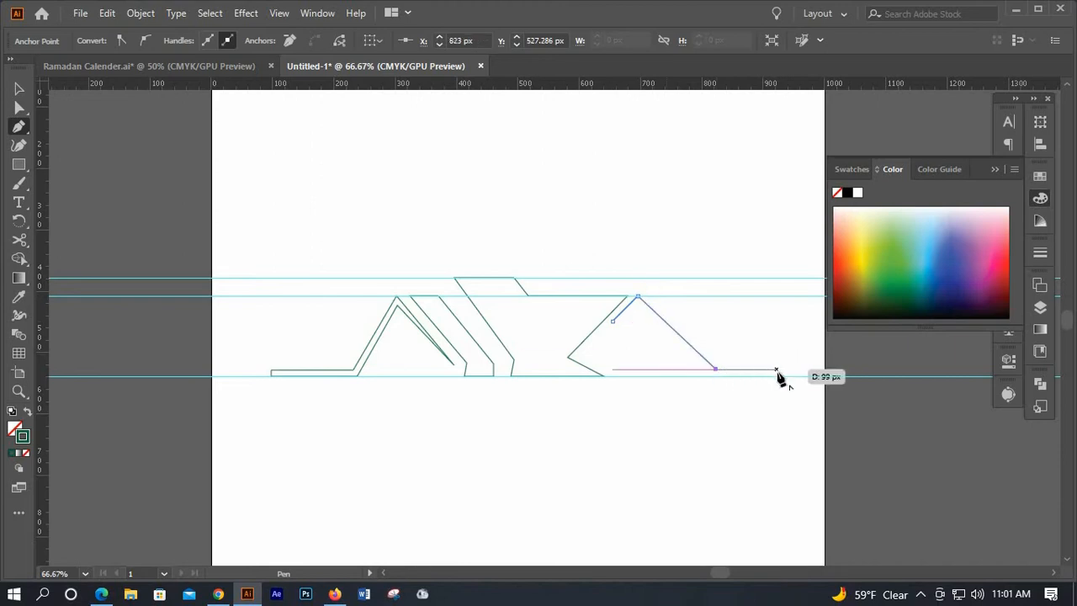
left_click(775, 369)
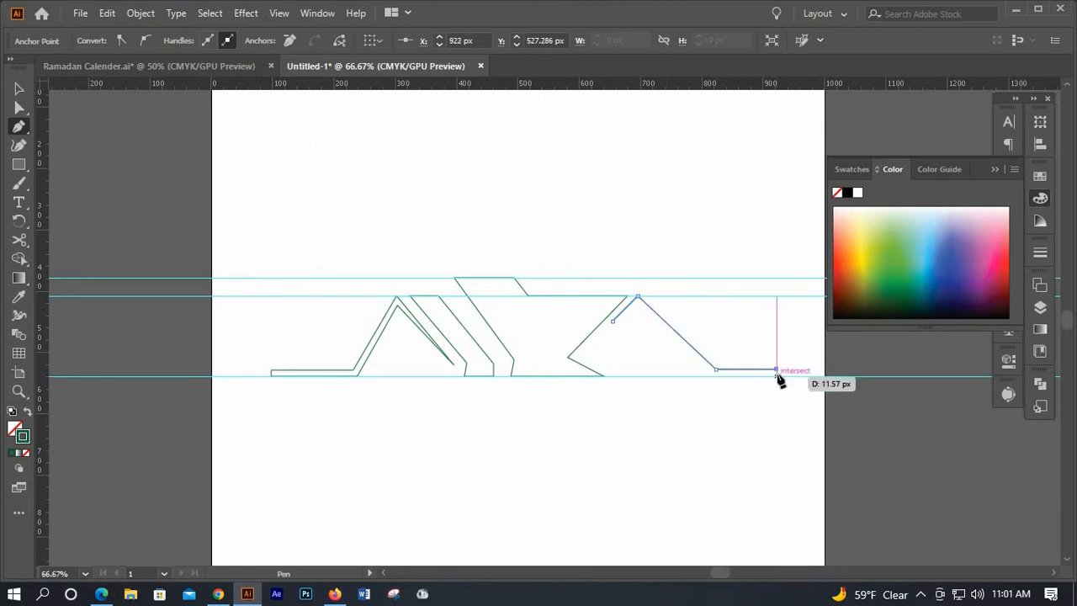
left_click(709, 376)
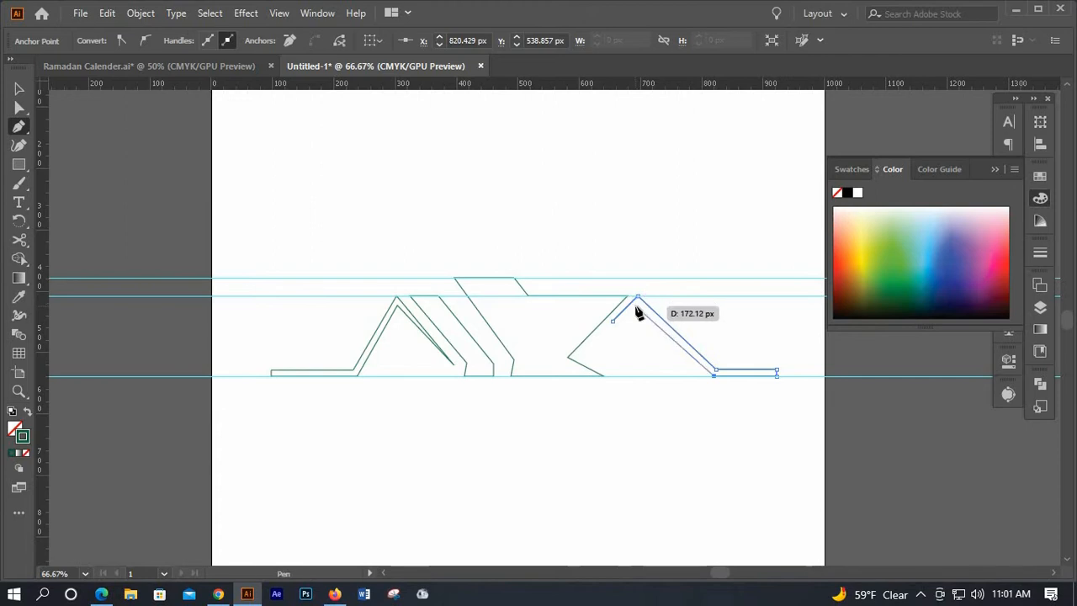
left_click(637, 309)
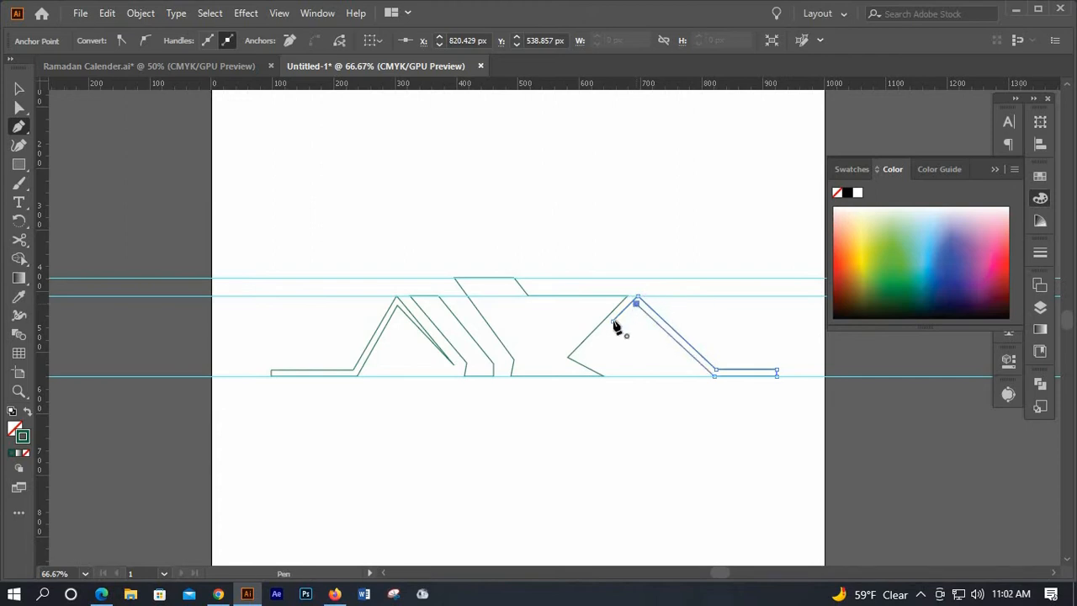
left_click(613, 320)
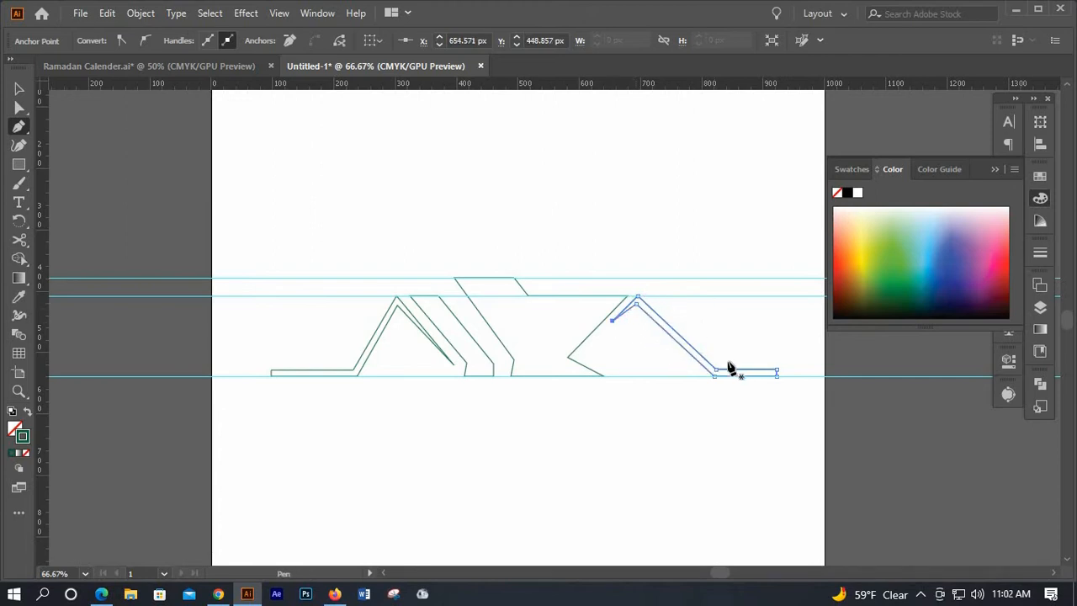
Swap fill and stroke on all the outline shapes to make them solid green, and deselect them.
left_click(22, 91)
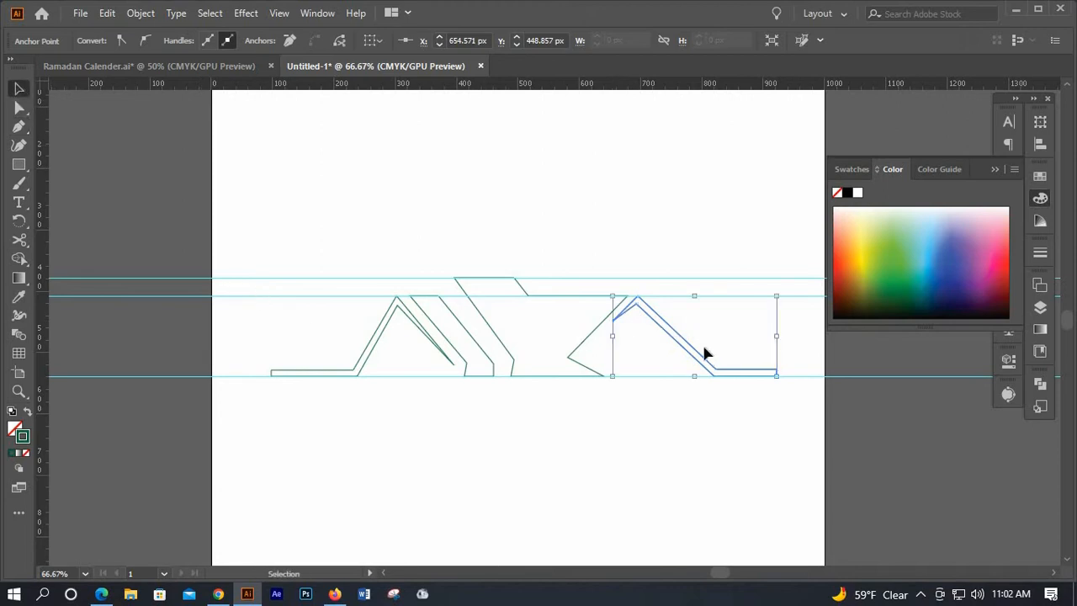
key("ctrl+a")
left_click(27, 411)
left_click(596, 410)
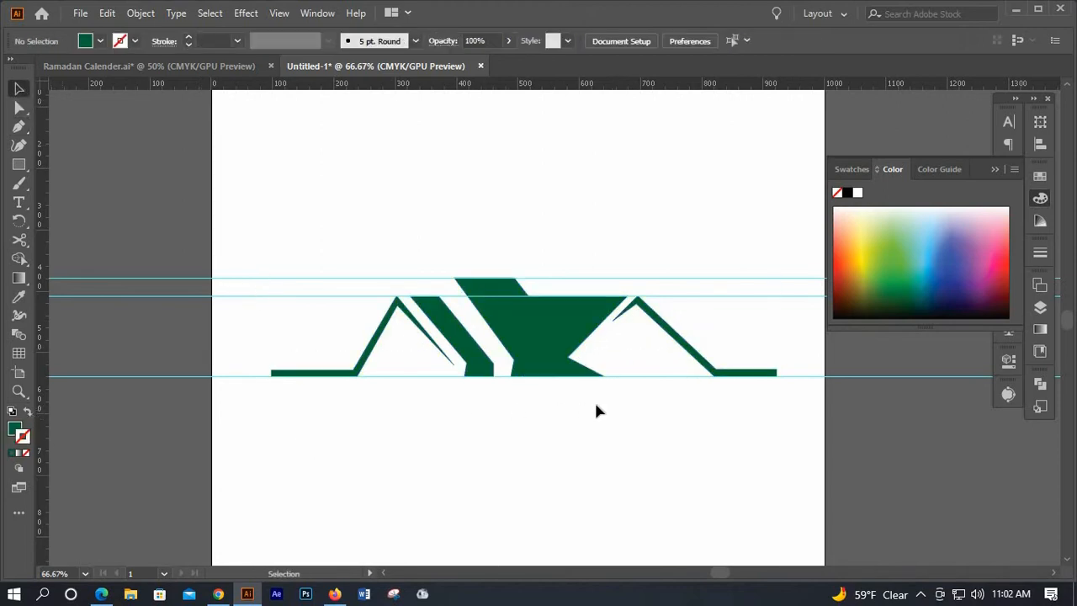
Lower the top of the newest roof shape below the middle guide and stretch it slightly toward the notched shape.
left_click(654, 310)
left_click(680, 312)
scroll(681, 312, "up", 1)
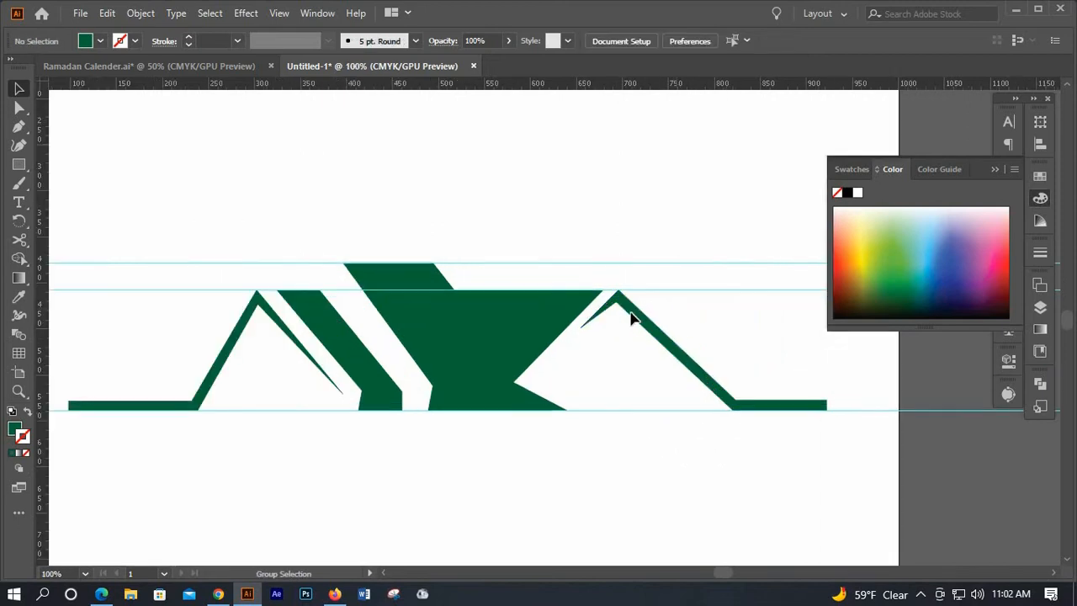
left_click(646, 308)
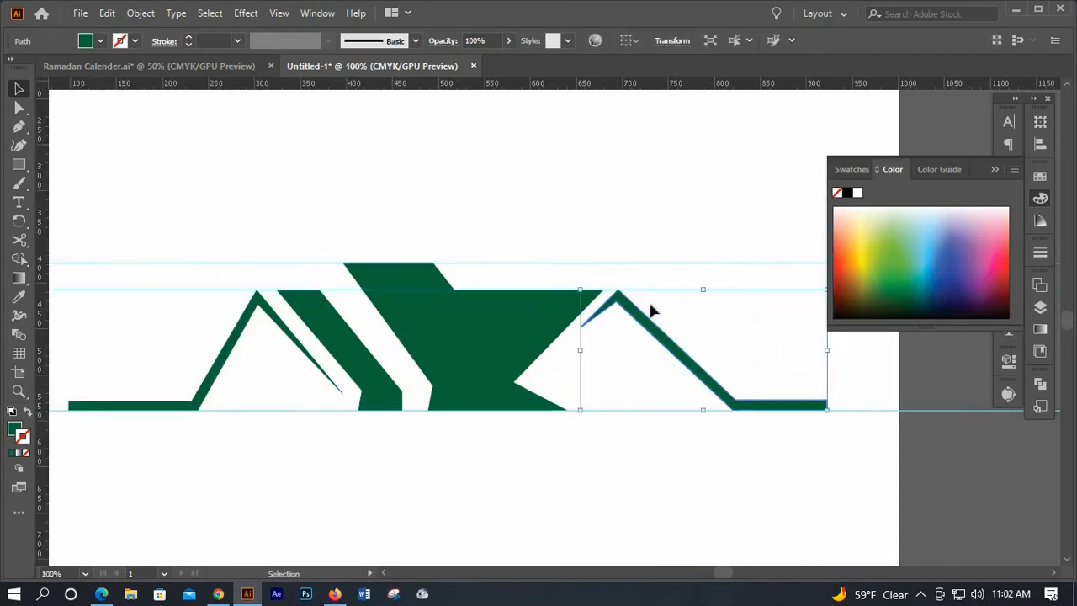
left_click_drag(699, 300, 697, 306)
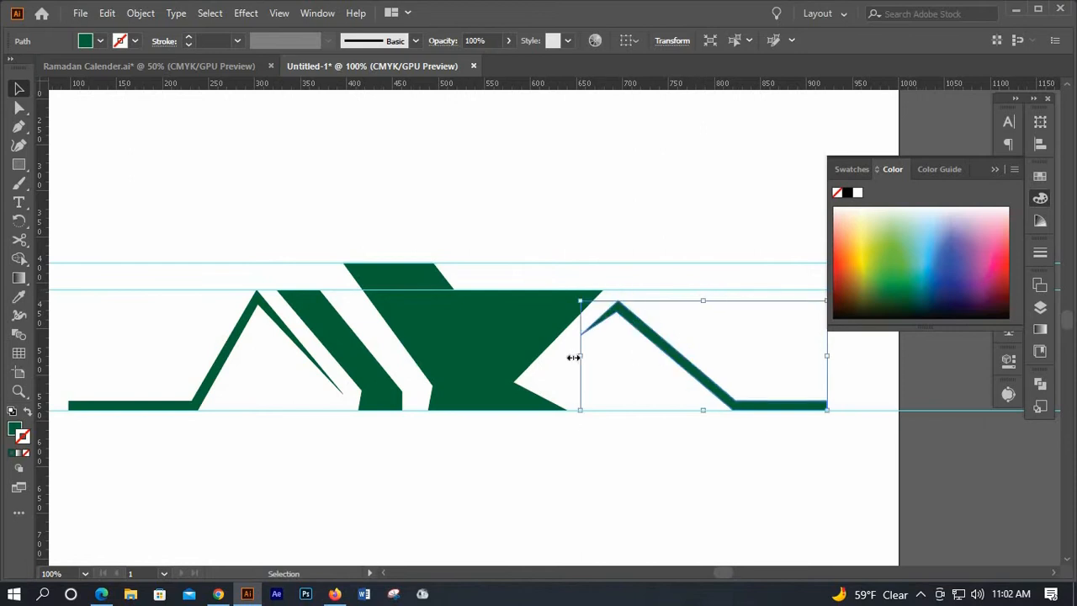
left_click_drag(576, 357, 568, 356)
key("ctrl+shift+a")
Move the outer peak anchor of the newest roof shape slightly down and toward the notched shape.
scroll(618, 312, "up", 1)
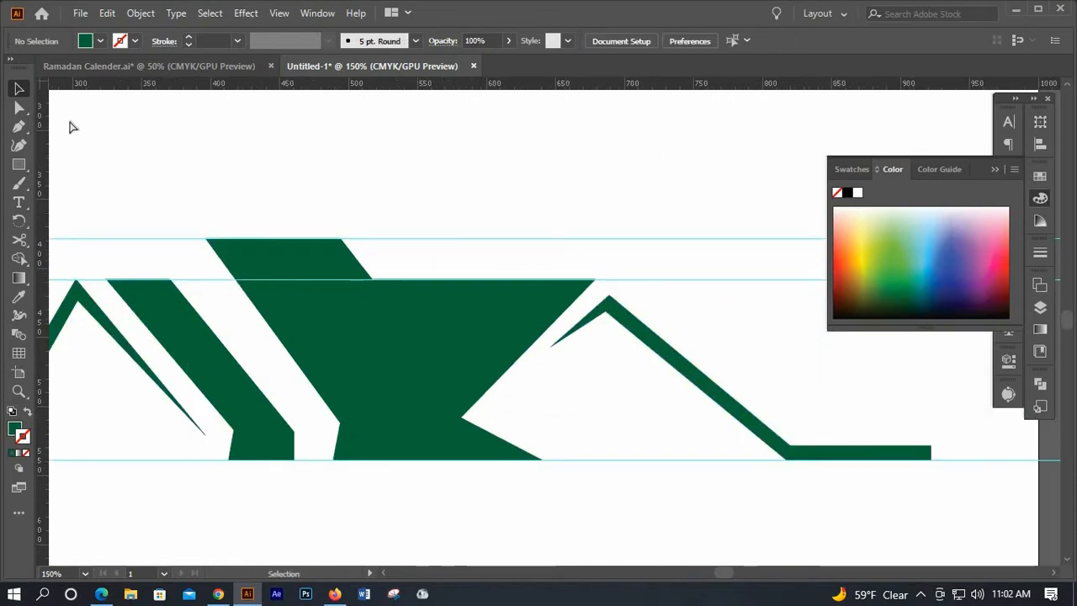
left_click(19, 107)
left_click(610, 299)
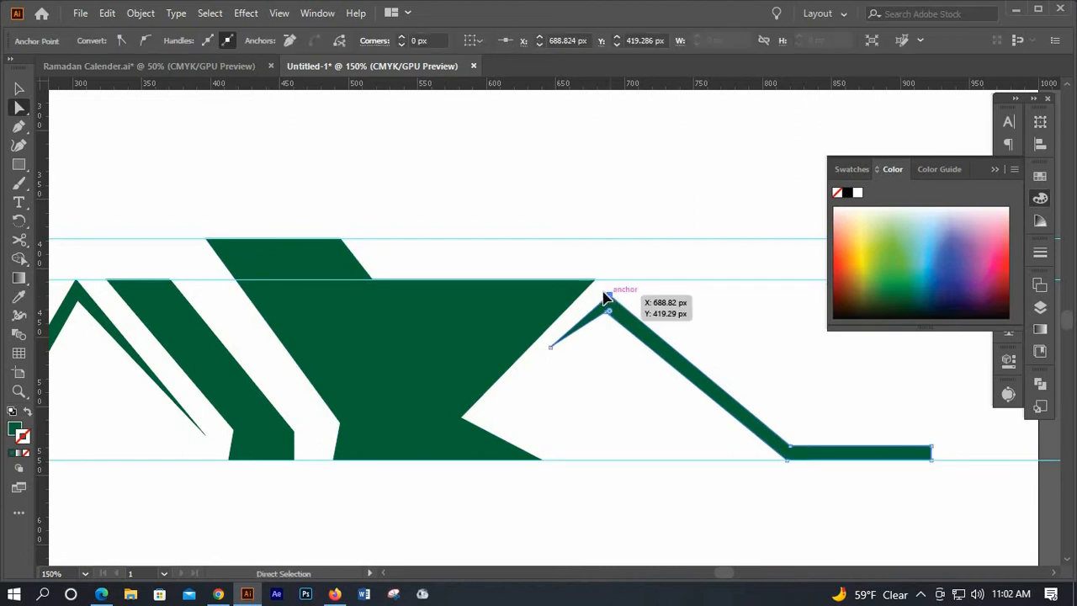
left_click_drag(605, 297, 601, 312)
scroll(802, 482, "up", 2)
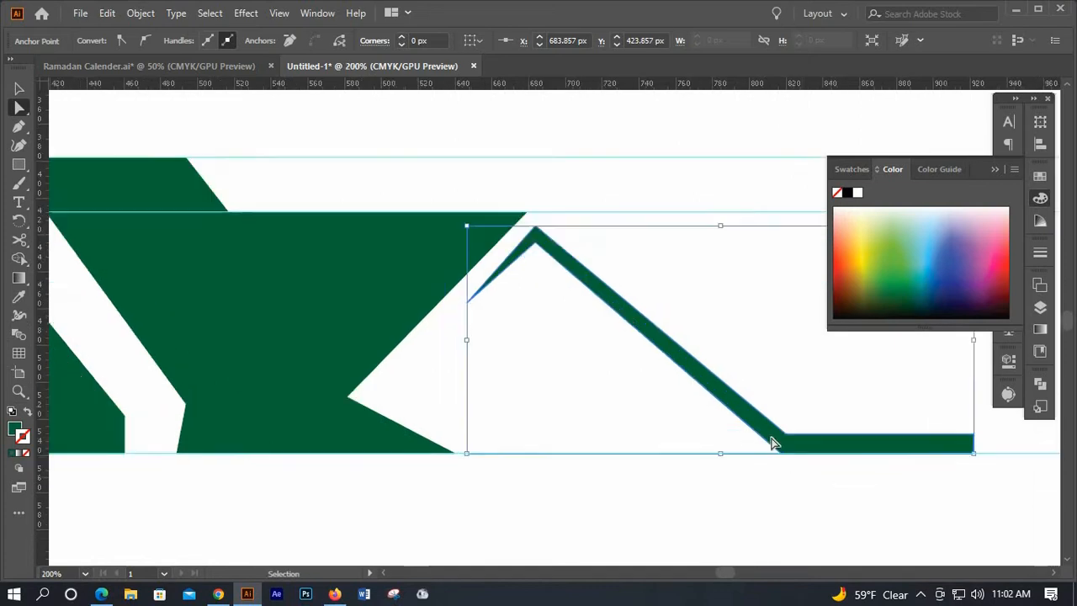
Nudge the lower bend anchor of the newest roof shape outward along the lowest guide to thin its long slope.
left_click(787, 460)
key("Right")
key("Right")
key("Right")
key("Right")
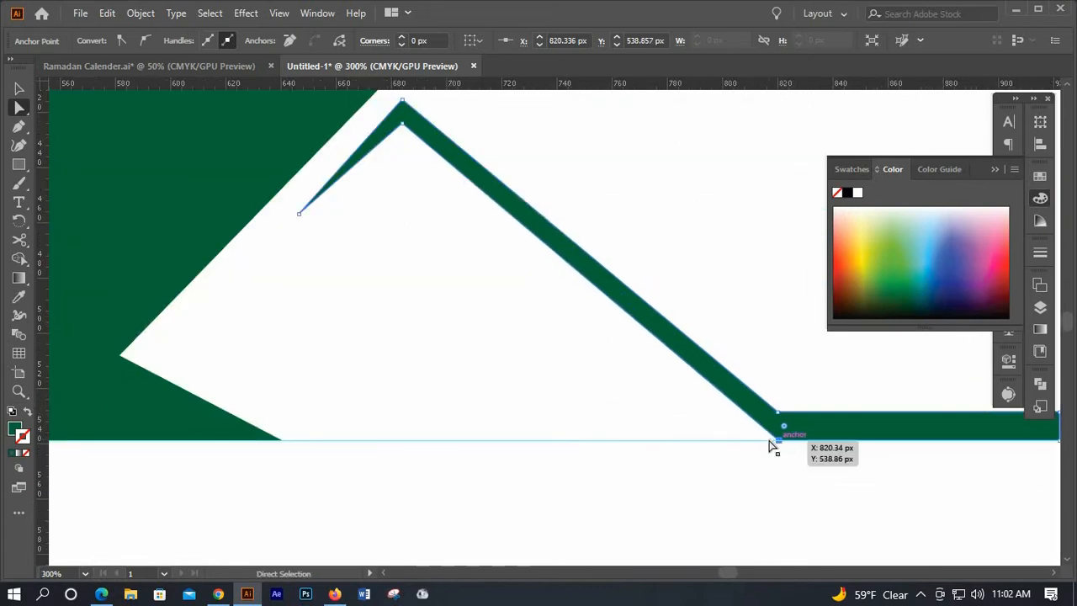
Extend the pointed tip of the newest roof shape's short slope diagonally downward along the notched shape's edge.
left_click_drag(299, 214, 253, 257)
left_click(351, 281)
scroll(350, 281, "down", 3)
left_click(530, 330)
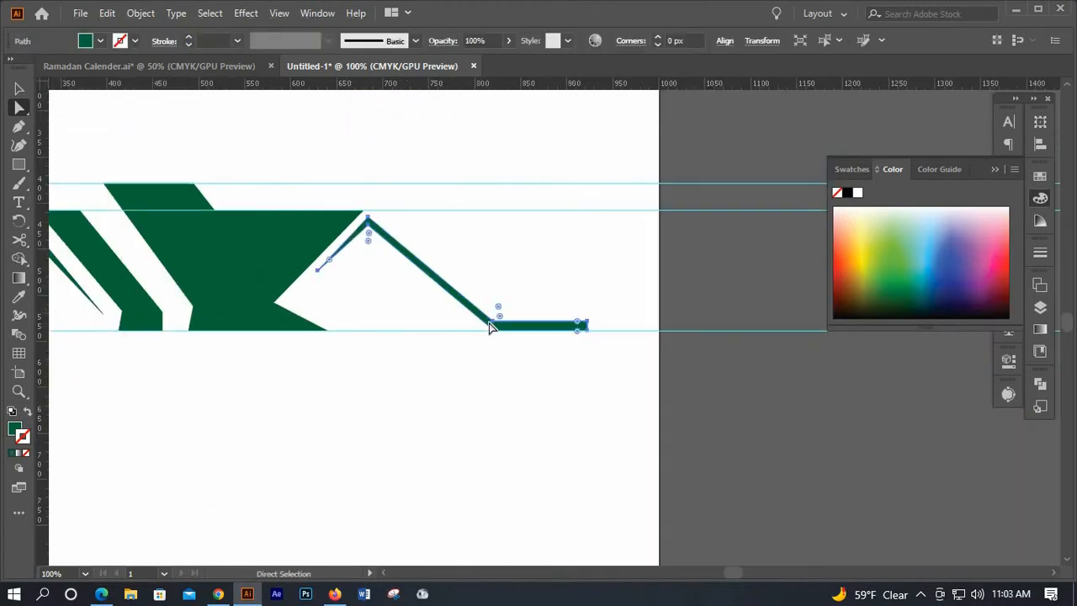
Lower the two upper anchors of the newest roof shape's flat base to thin it, then deselect the shape.
scroll(505, 324, "up", 3)
left_click(493, 322)
left_click_drag(648, 319, 648, 321)
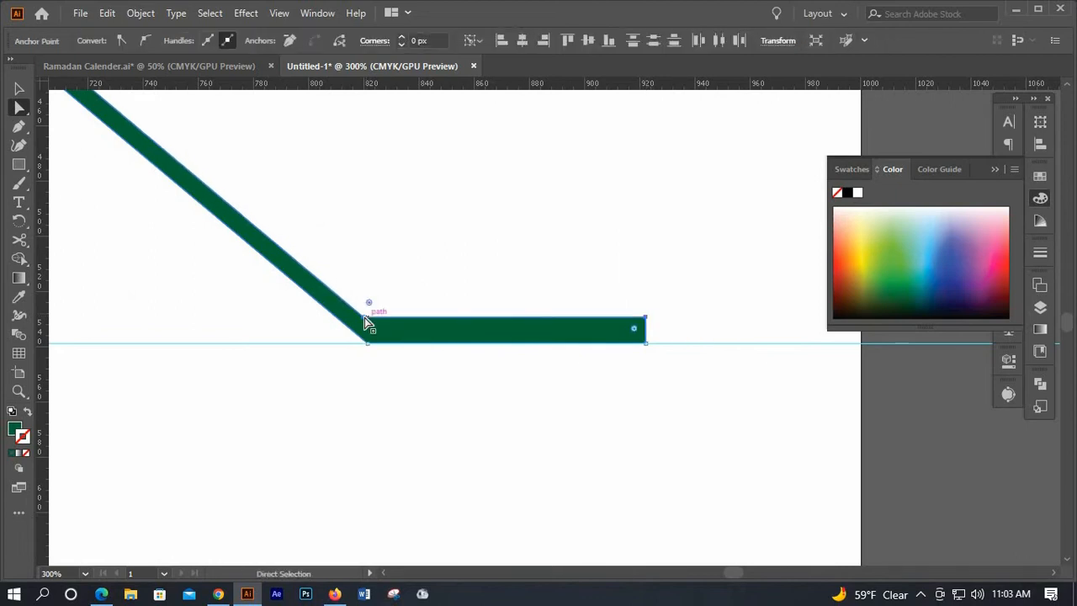
left_click_drag(367, 325, 376, 334)
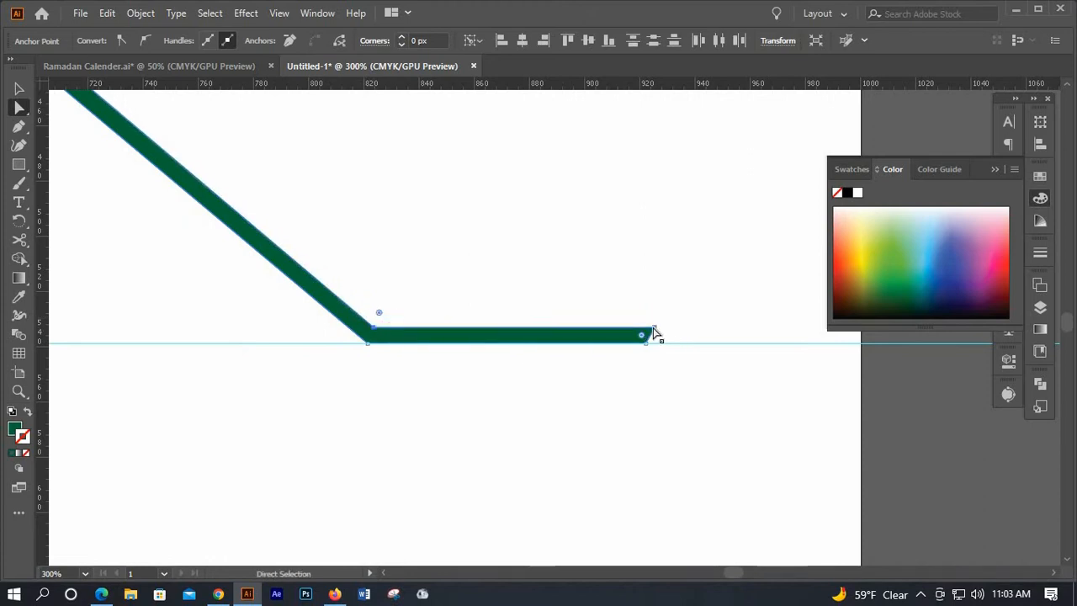
left_click_drag(653, 328, 651, 334)
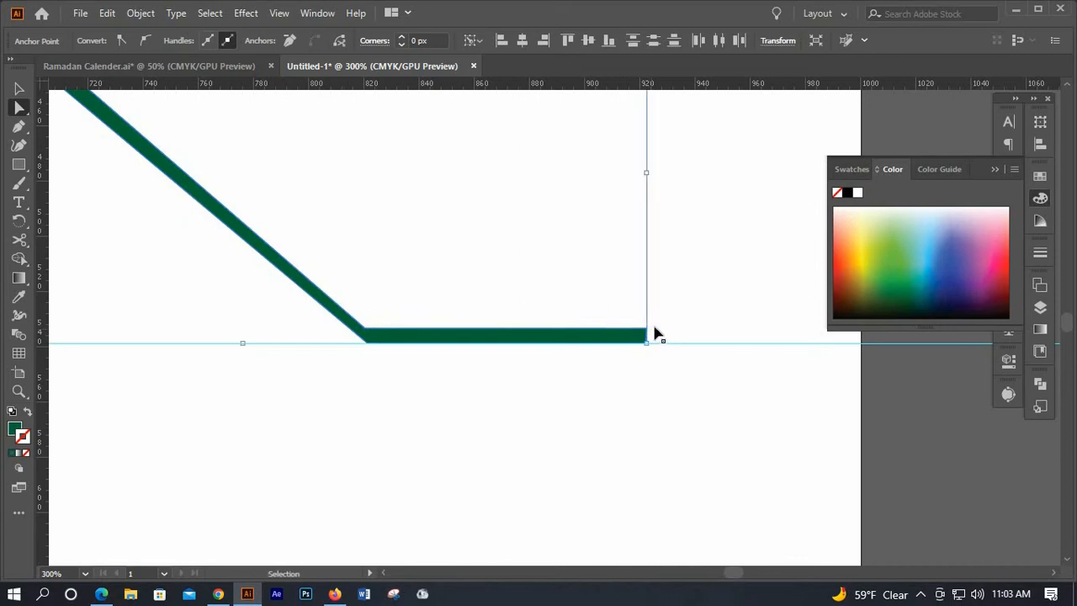
key("ctrl+z")
left_click(562, 373)
scroll(606, 370, "down", 3)
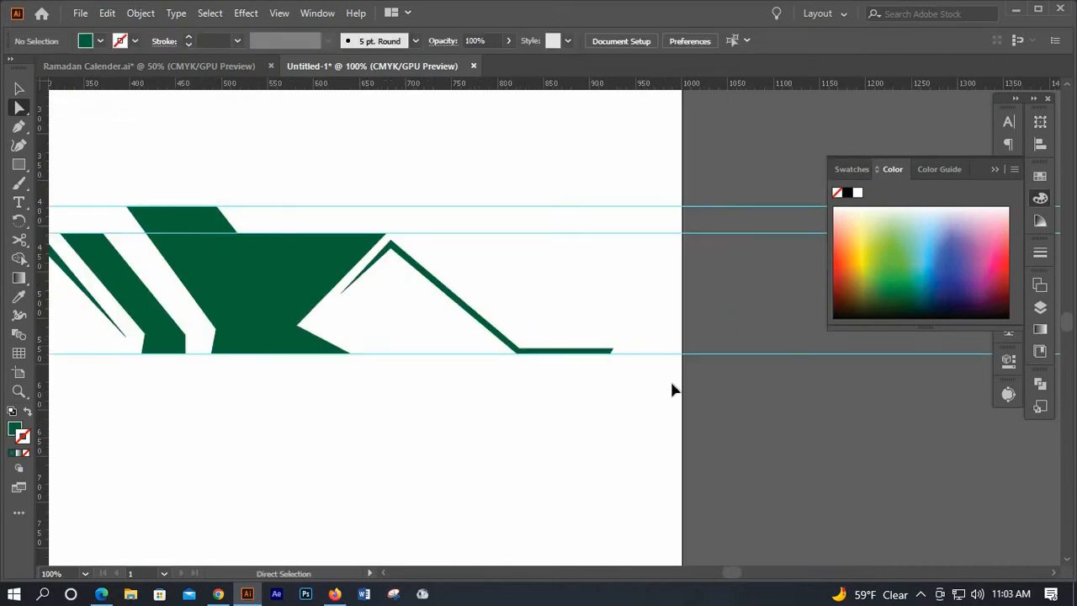
Draw a green square about 40 px wide under the first zigzag's peak and deselect it.
scroll(664, 336, "down", 1)
scroll(278, 329, "up", 1)
scroll(504, 328, "down", 1)
scroll(508, 322, "up", 1)
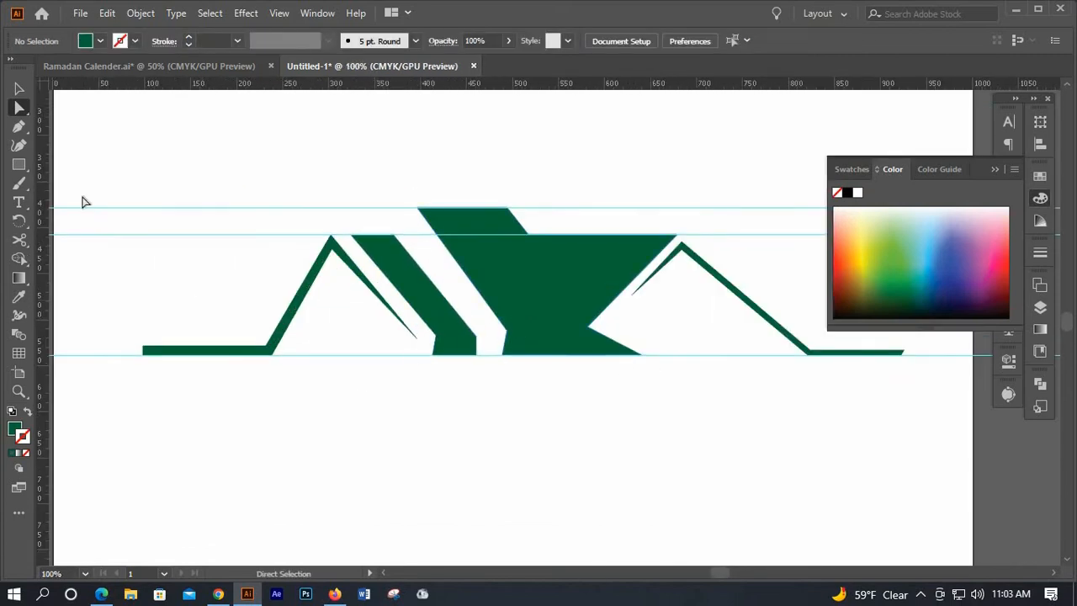
key("m")
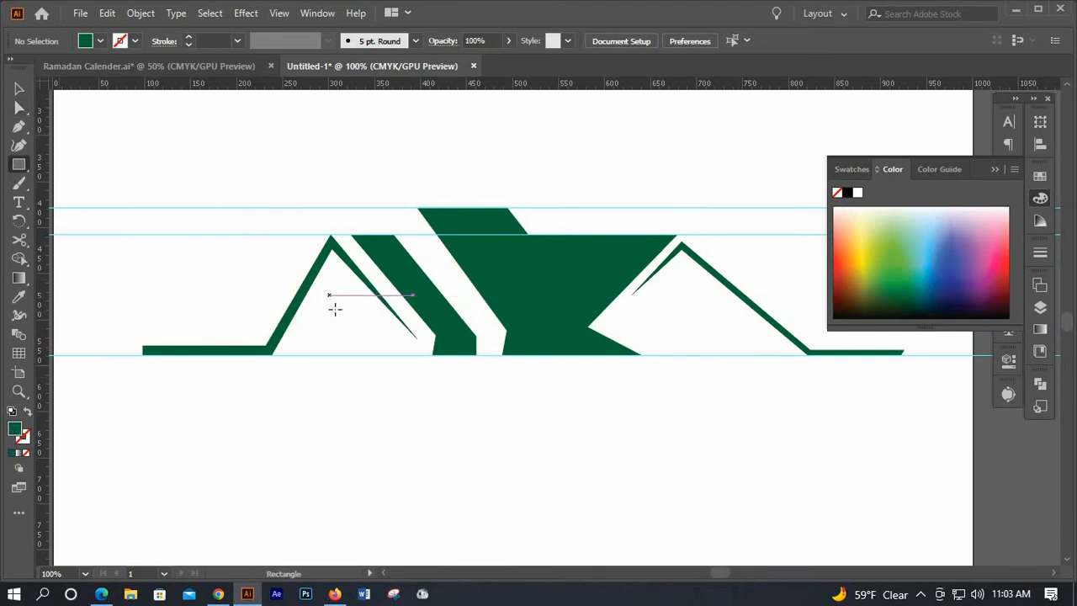
left_click_drag(333, 306, 351, 320)
key("v")
left_click(358, 381)
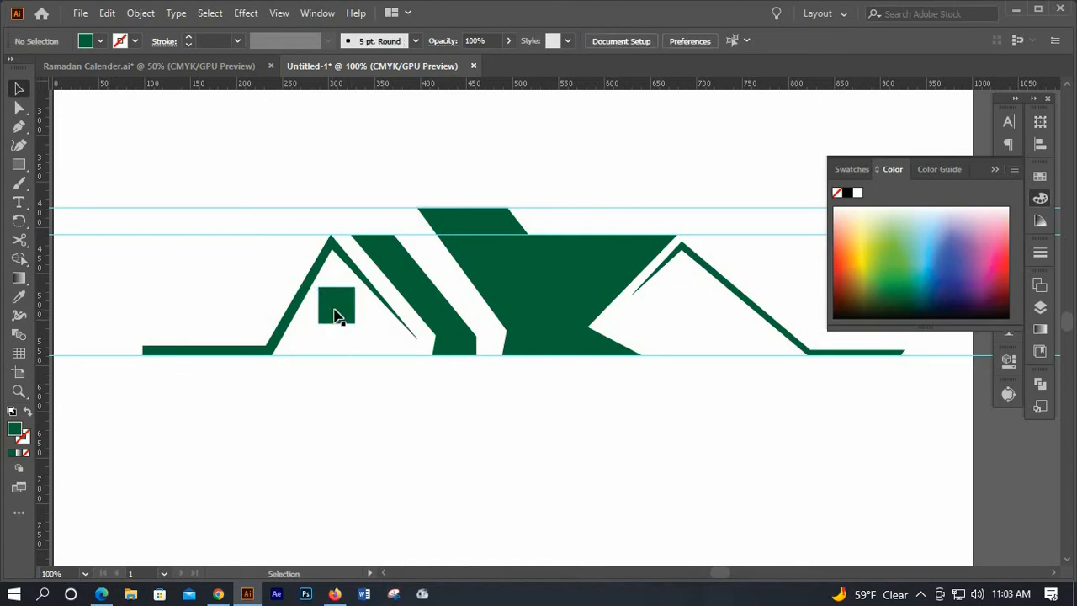
Draw a vertical black 1 pt line about 56 px long through the middle of the green square.
scroll(336, 313, "up", 2)
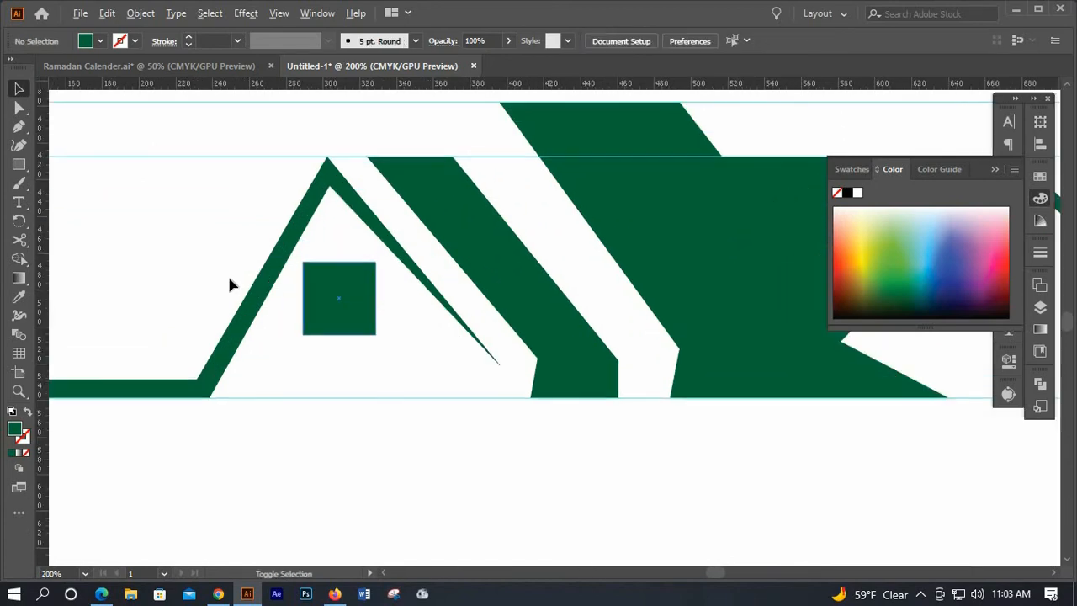
left_click(19, 128)
left_click(31, 438)
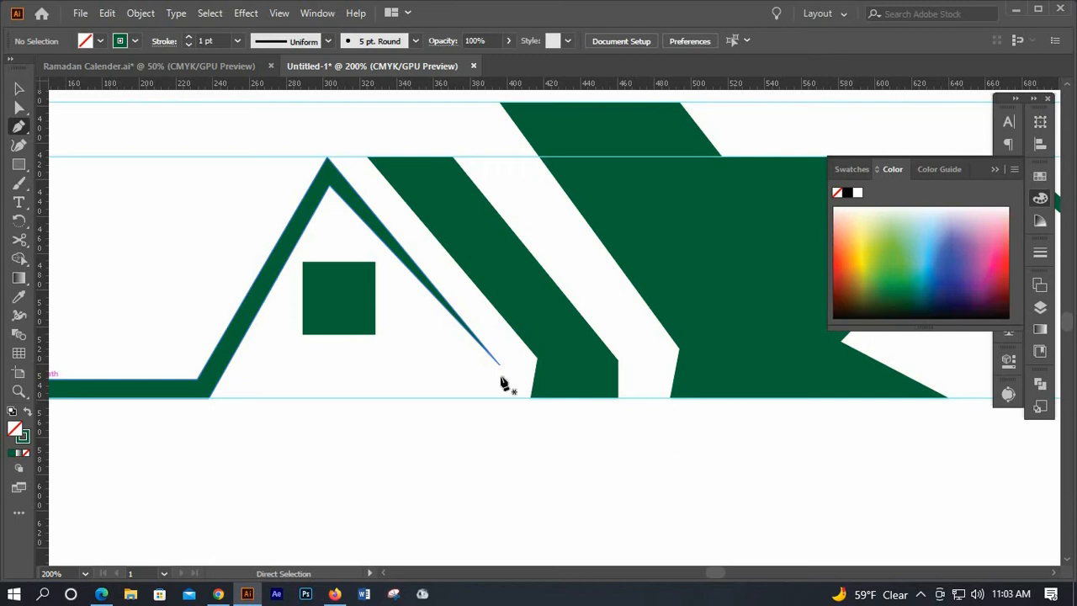
left_click(850, 195)
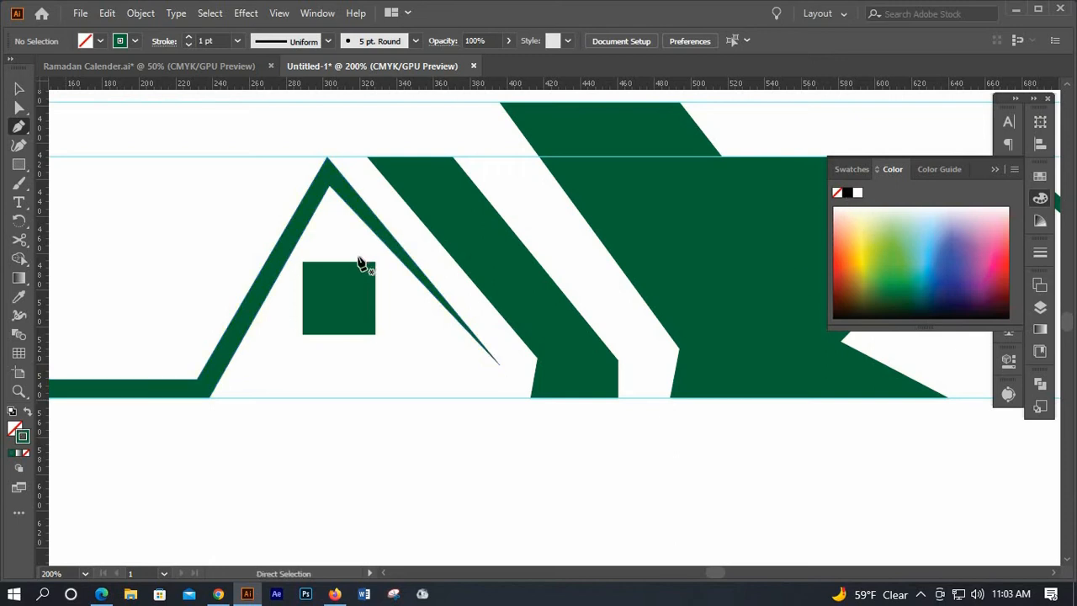
left_click(338, 355)
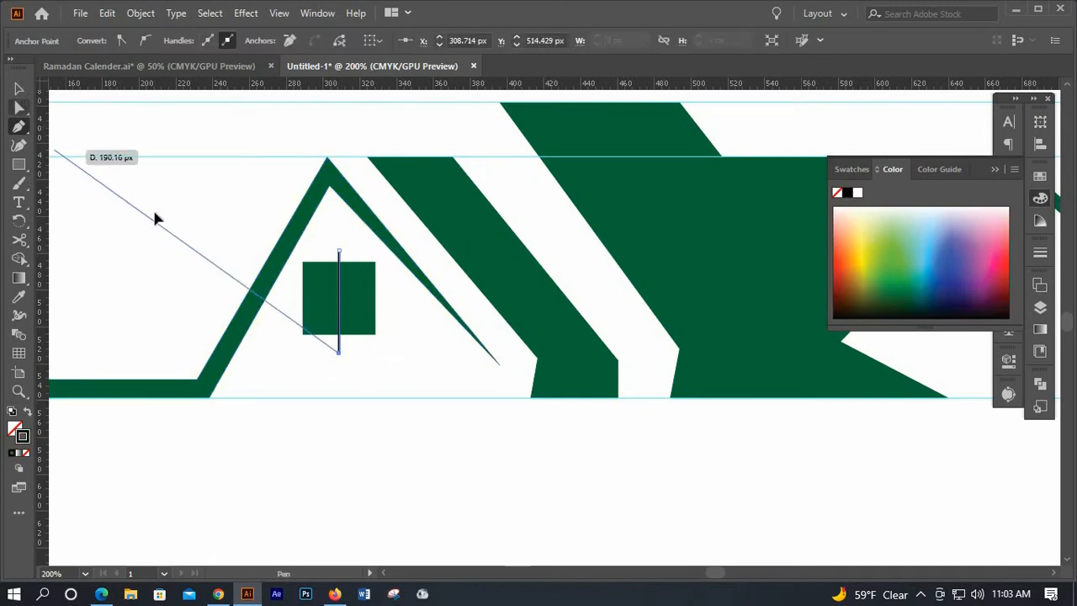
key("v")
key("p")
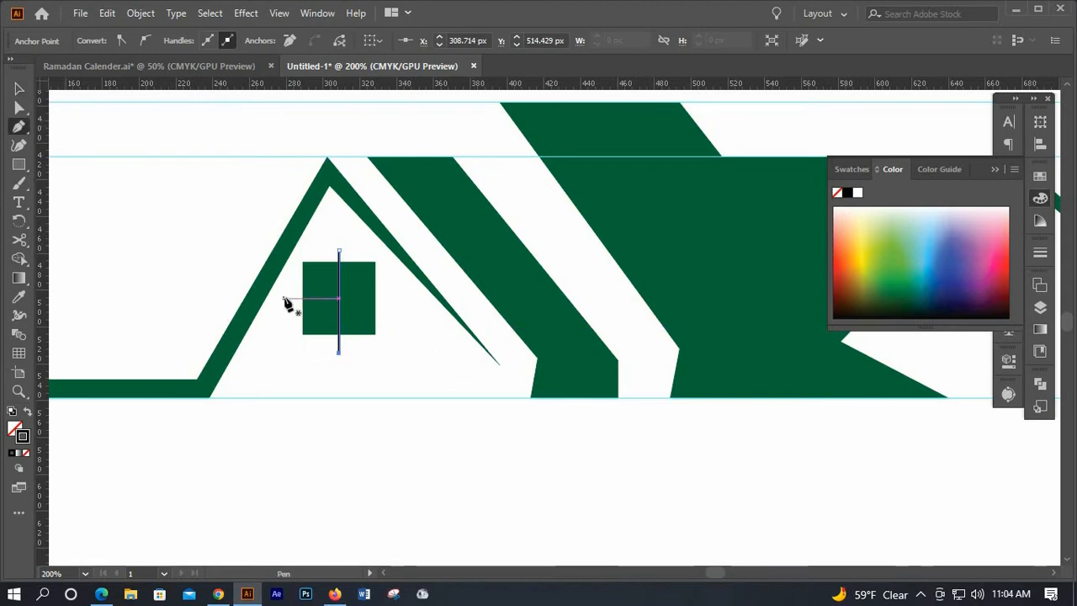
left_click(284, 298)
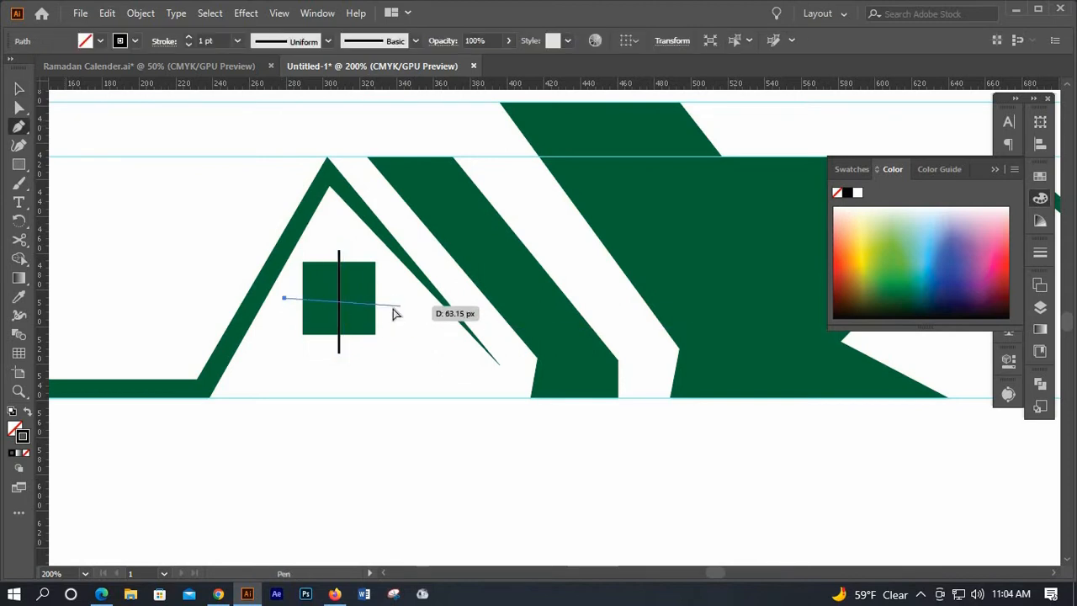
key("ctrl+z")
key("ctrl+z")
Draw a horizontal black 1 pt line about 67 px long across the middle of the green square.
left_click(276, 301)
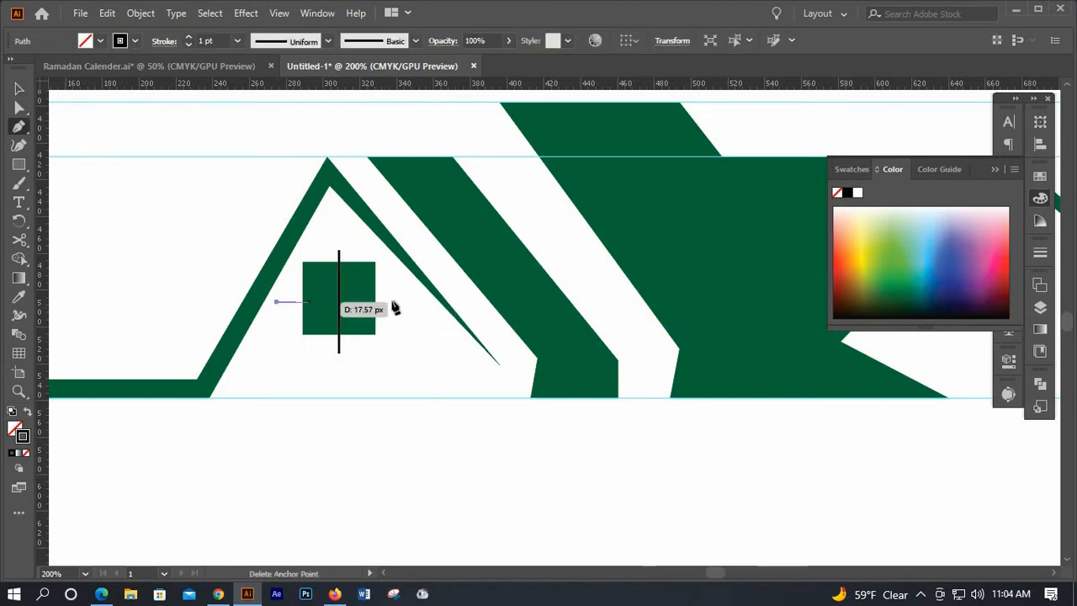
left_click(399, 301)
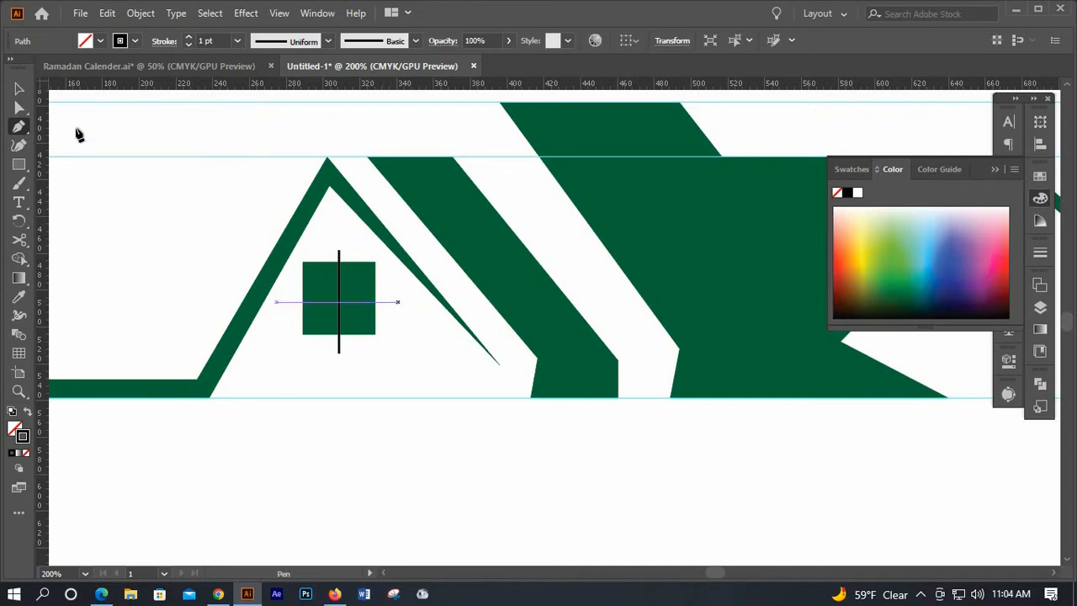
Set the two crossing black lines over the green square to a 4 pt stroke.
left_click(339, 252, "shift")
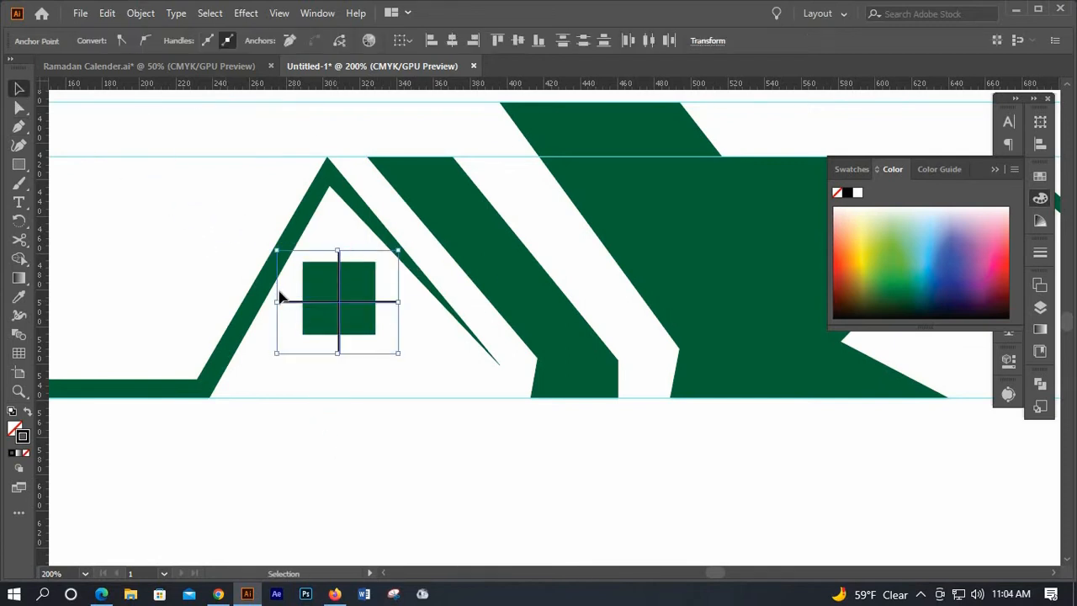
left_click(280, 295)
left_click(282, 301)
left_click(339, 254, "shift")
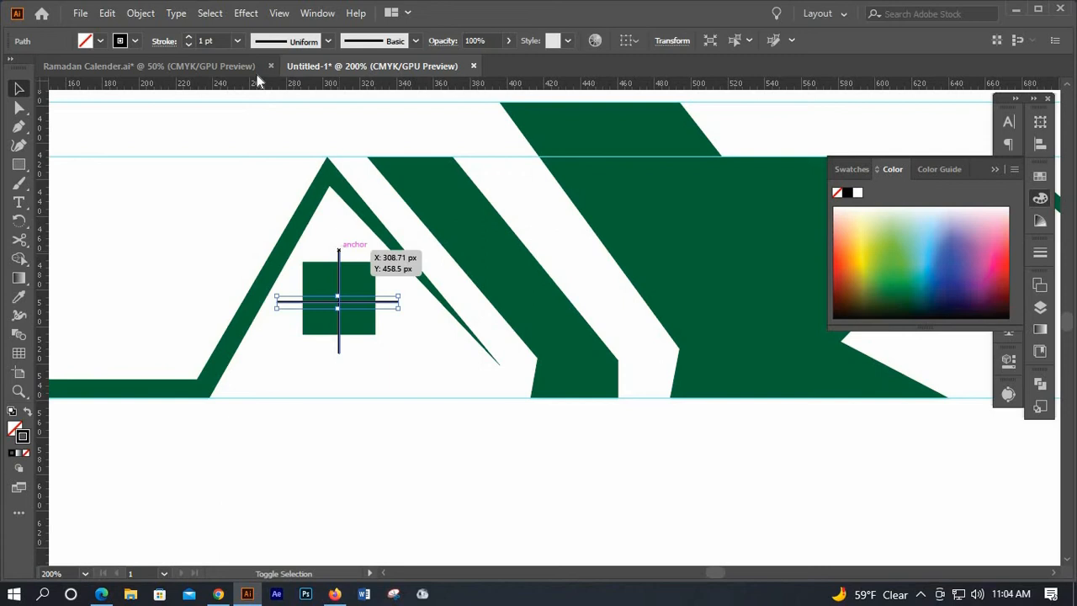
double_click(189, 37)
left_click(188, 36)
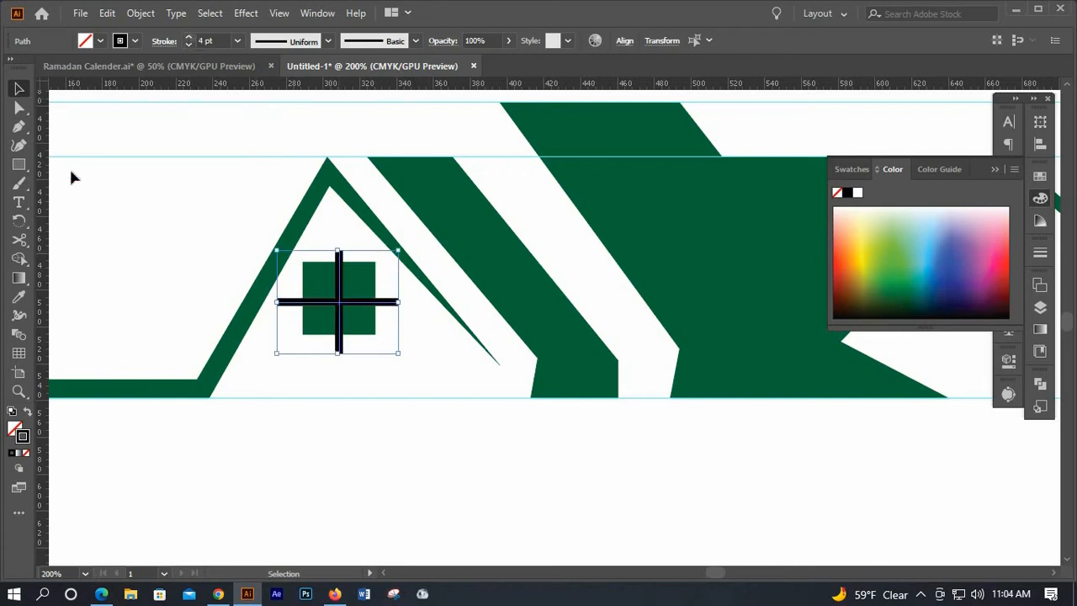
Expand the two crossing black lines into filled shapes.
left_click(141, 13)
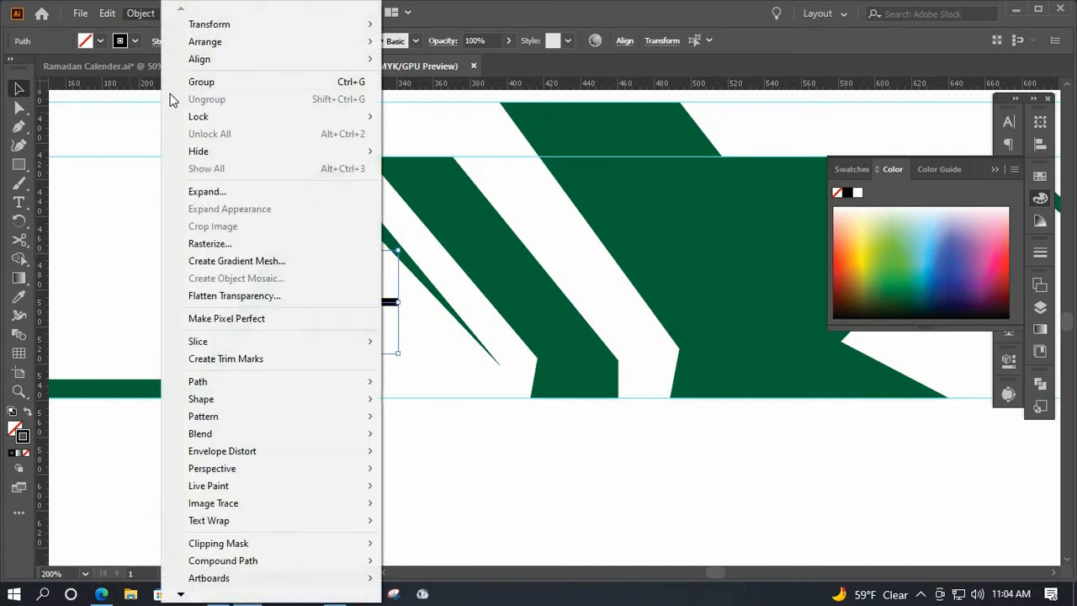
left_click(177, 190)
left_click(505, 387)
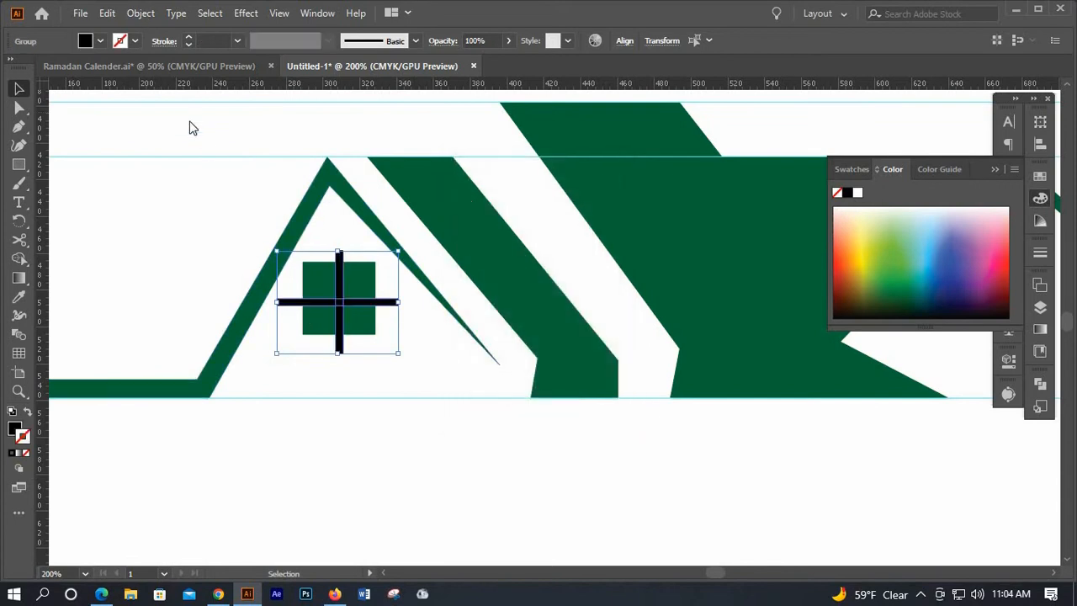
left_click(143, 13)
left_click(216, 192)
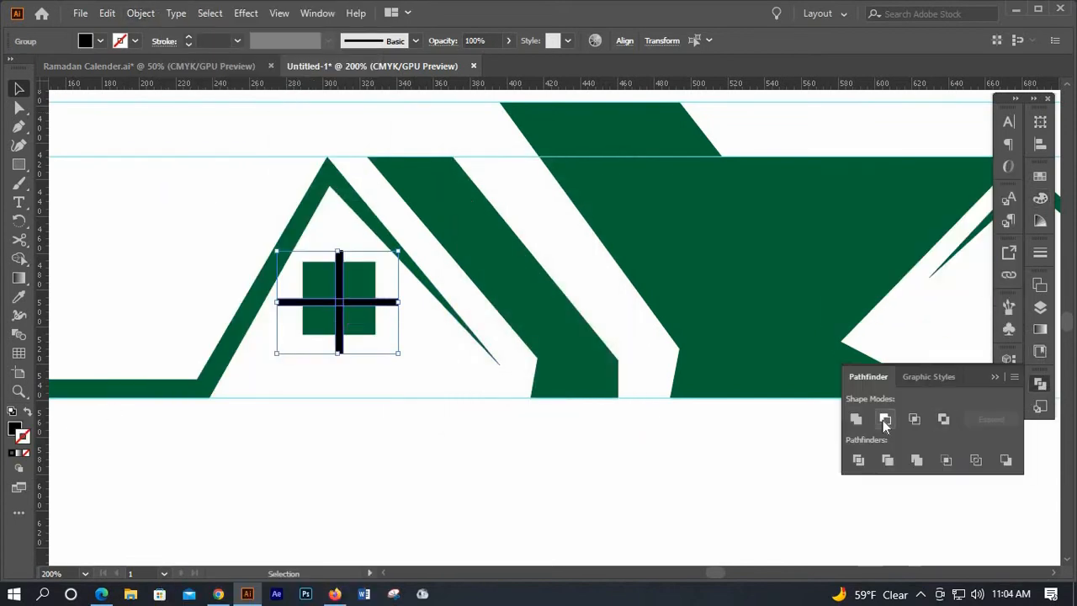
Subtract the black cross from the green square with Minus Front to form a four-pane window.
left_click(885, 420)
key("ctrl+z")
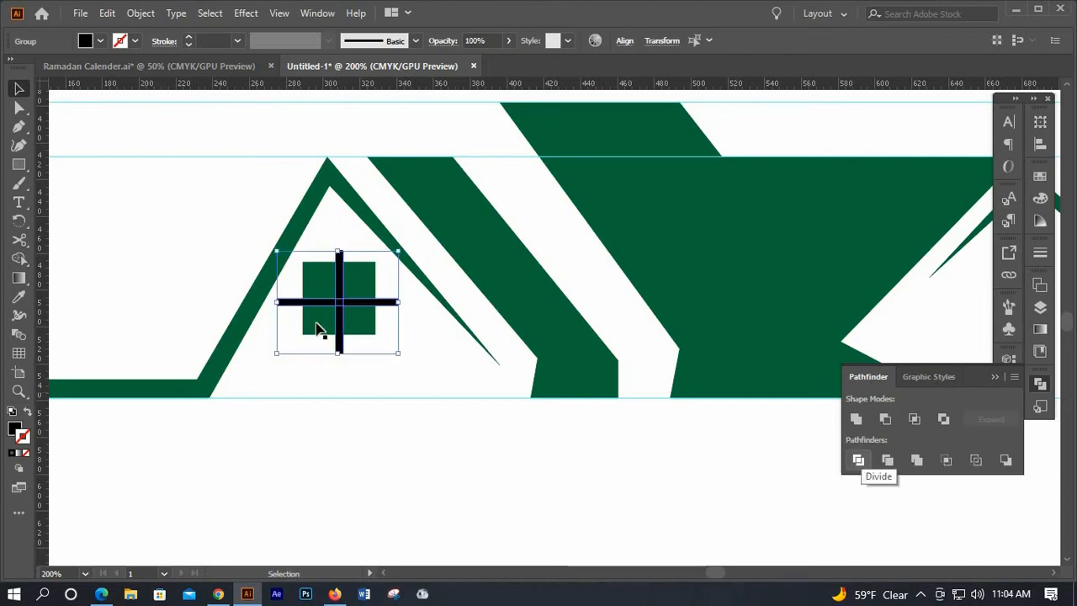
left_click(267, 337)
left_click_drag(264, 331, 373, 281)
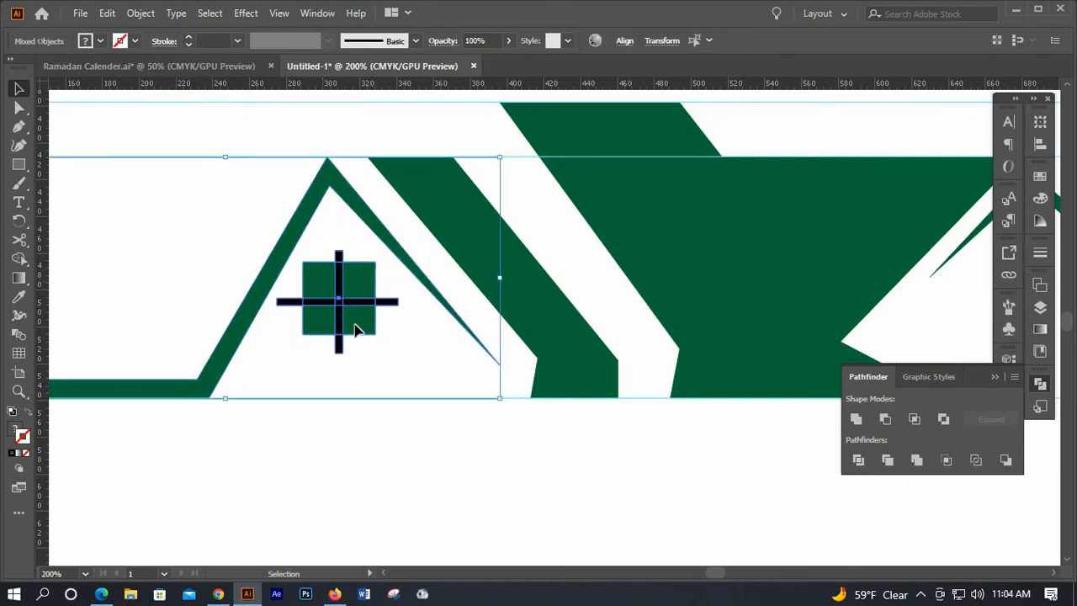
left_click_drag(390, 432, 353, 327)
left_click(889, 416)
left_click(375, 428)
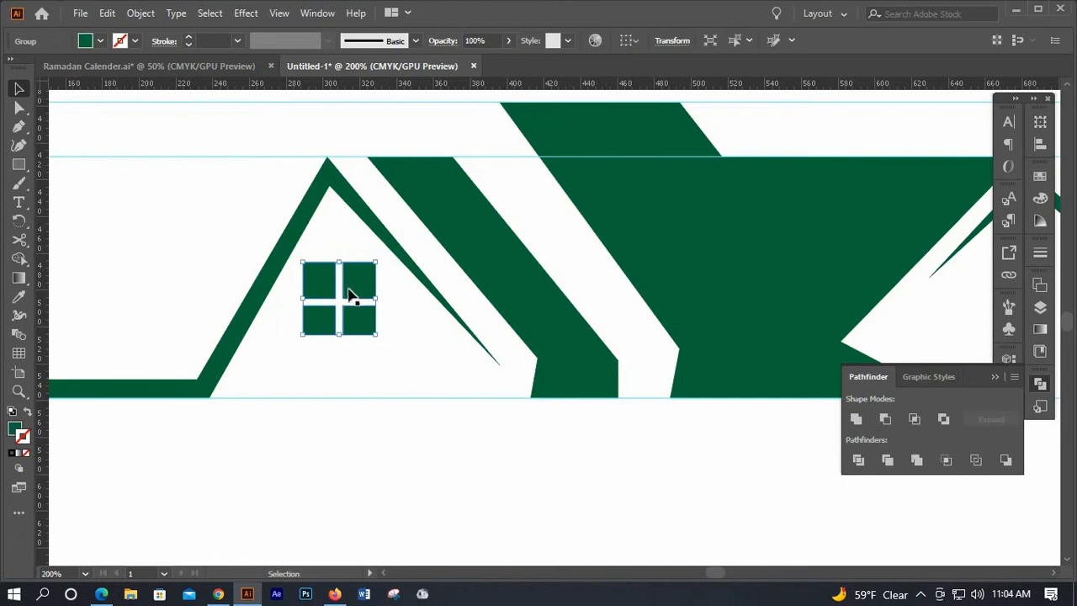
Nudge the four-pane window slightly down beneath the left roof peak.
left_click(363, 289)
scroll(362, 289, "down", 3)
left_click(512, 434)
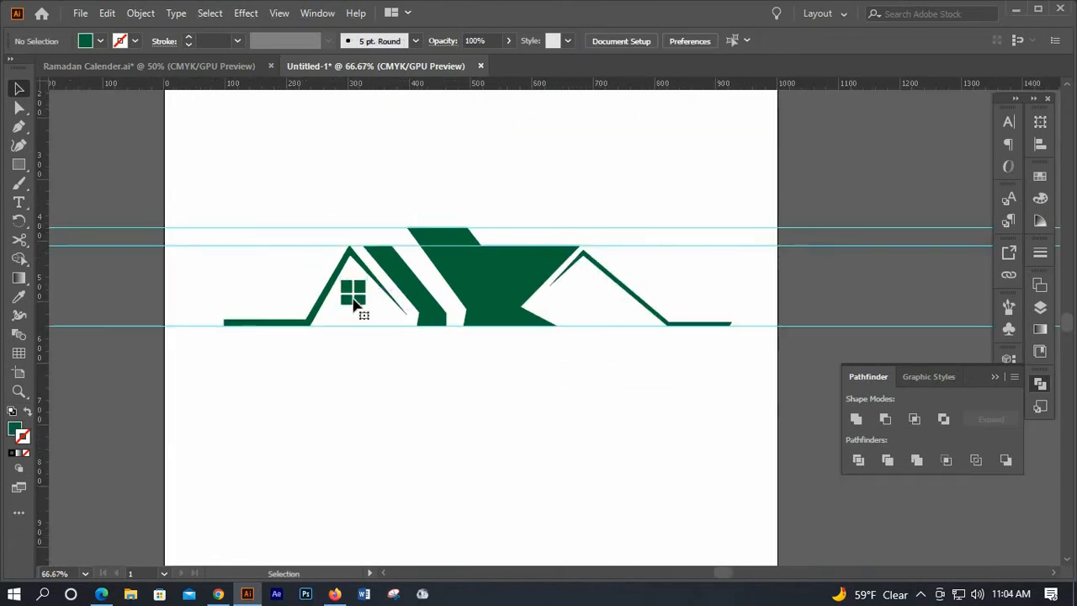
left_click(354, 299)
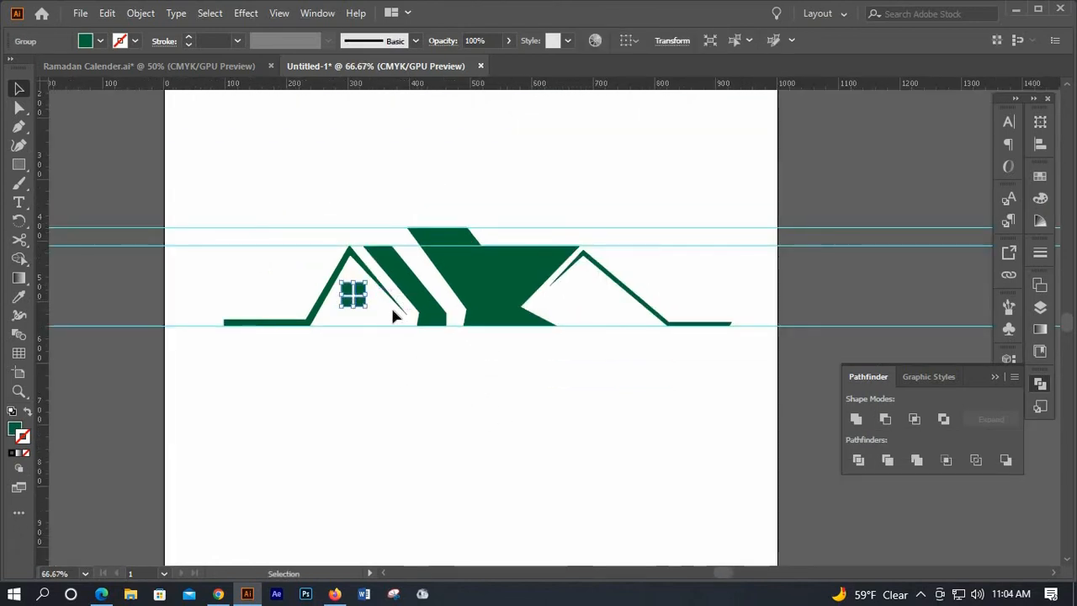
key("Down")
key("Down")
key("Down")
key("Down")
Duplicate the window under the right roof peak and scale the copy down to about 30 px wide.
left_click_drag(345, 306, 581, 293)
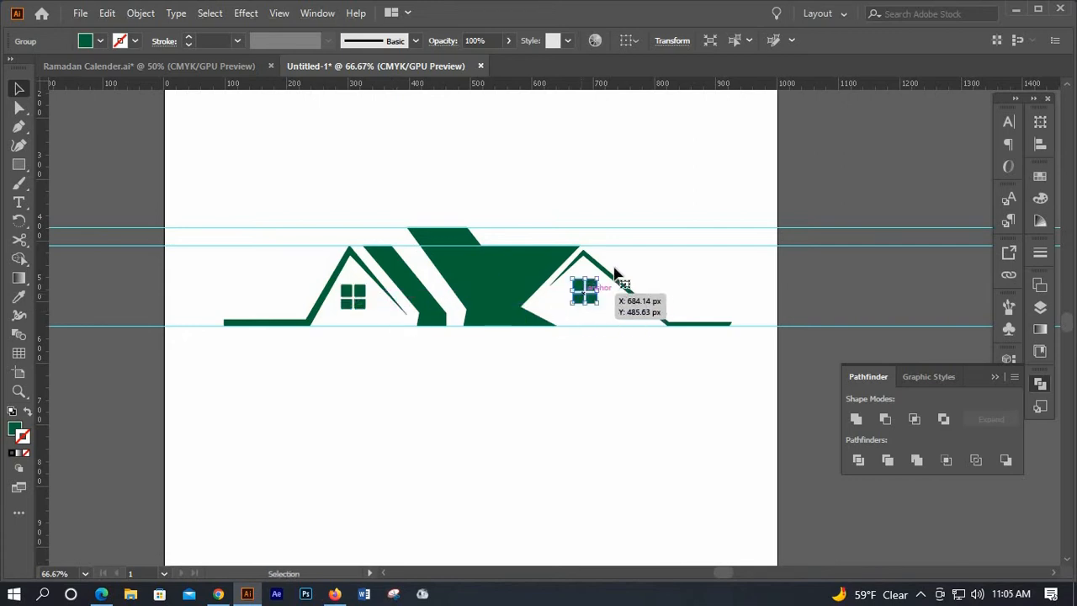
scroll(584, 295, "up", 2)
left_click_drag(613, 257, 611, 299)
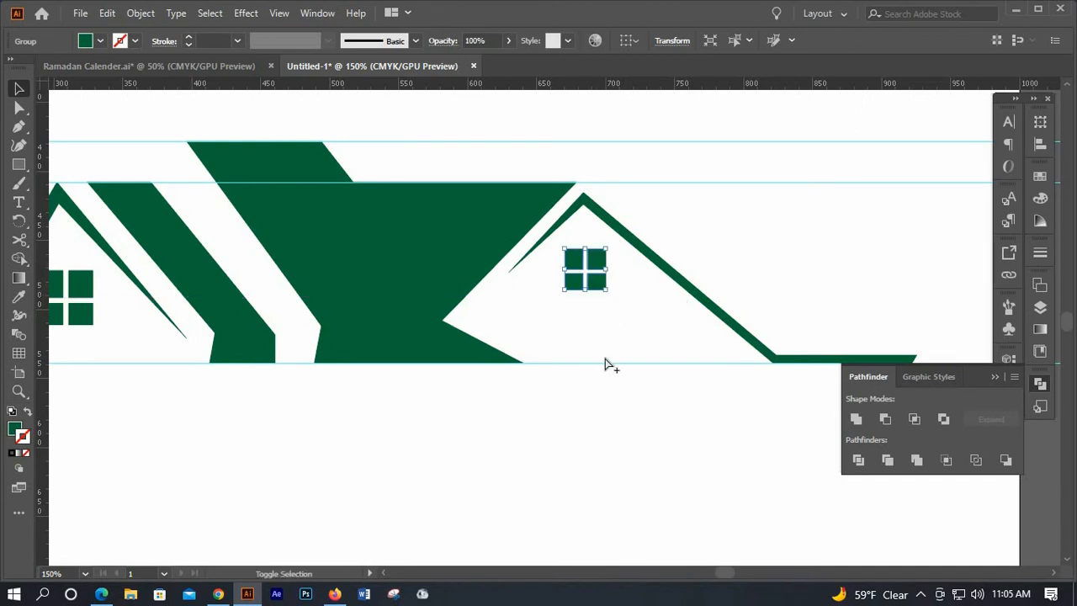
left_click(609, 365)
scroll(609, 366, "down", 3)
scroll(654, 396, "down", 2)
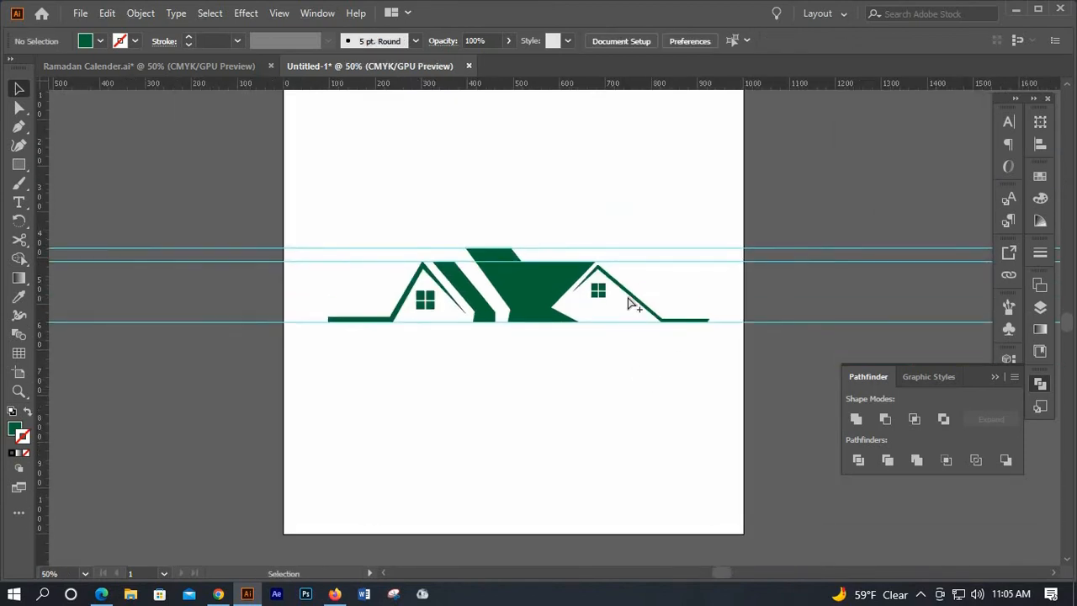
Narrow the right roof shape to about 259 px wide by pulling in its outer end.
scroll(639, 306, "up", 2)
left_click(678, 330)
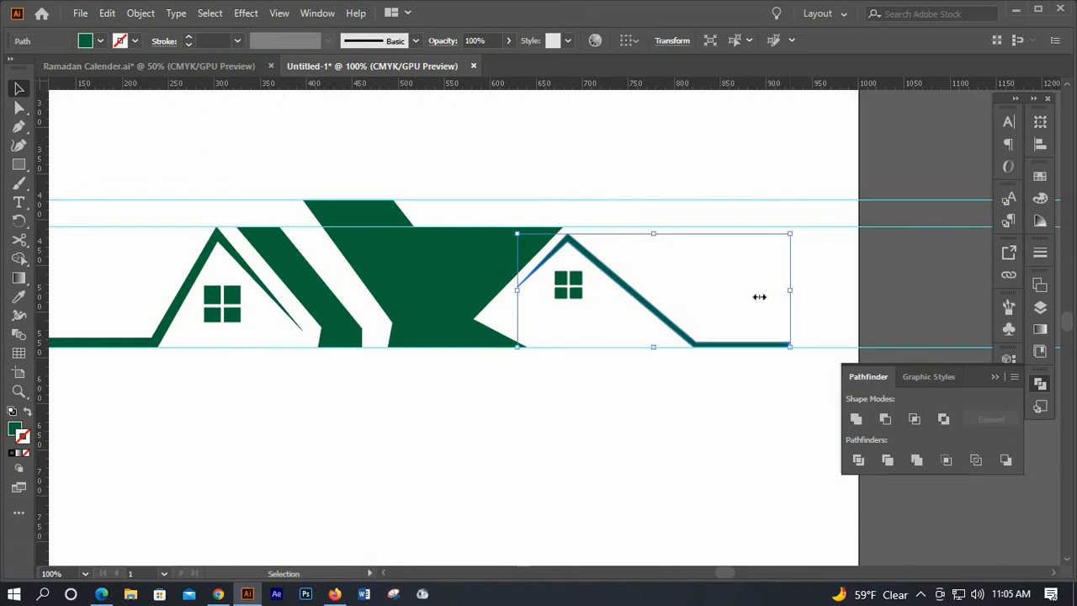
left_click_drag(758, 296, 757, 297)
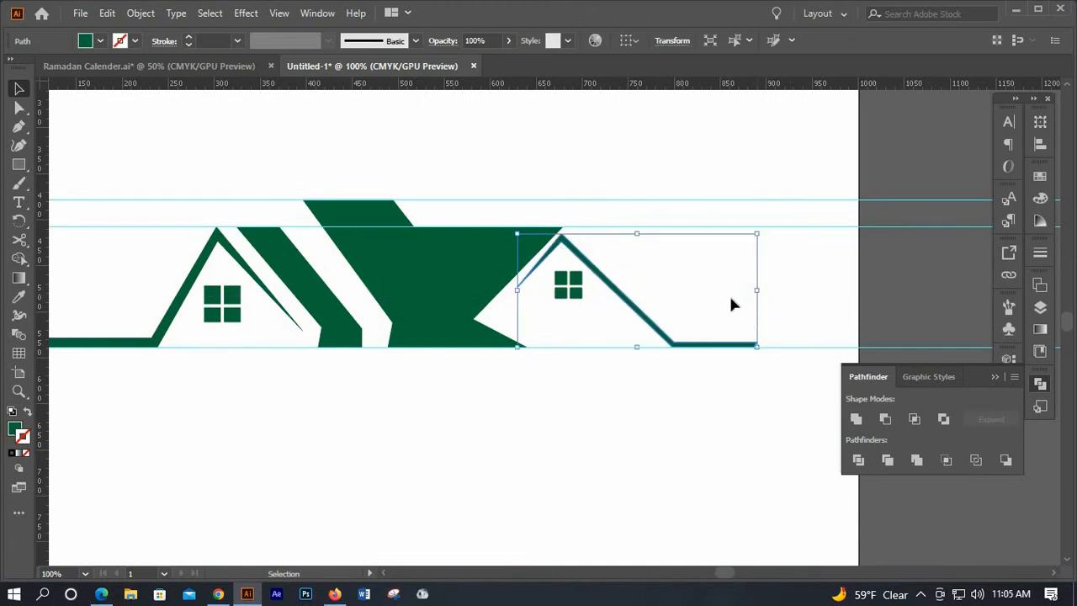
left_click(571, 258)
Move the sharp lower tip anchor of the right roof shape slightly closer to the central roof.
scroll(574, 239, "up", 4)
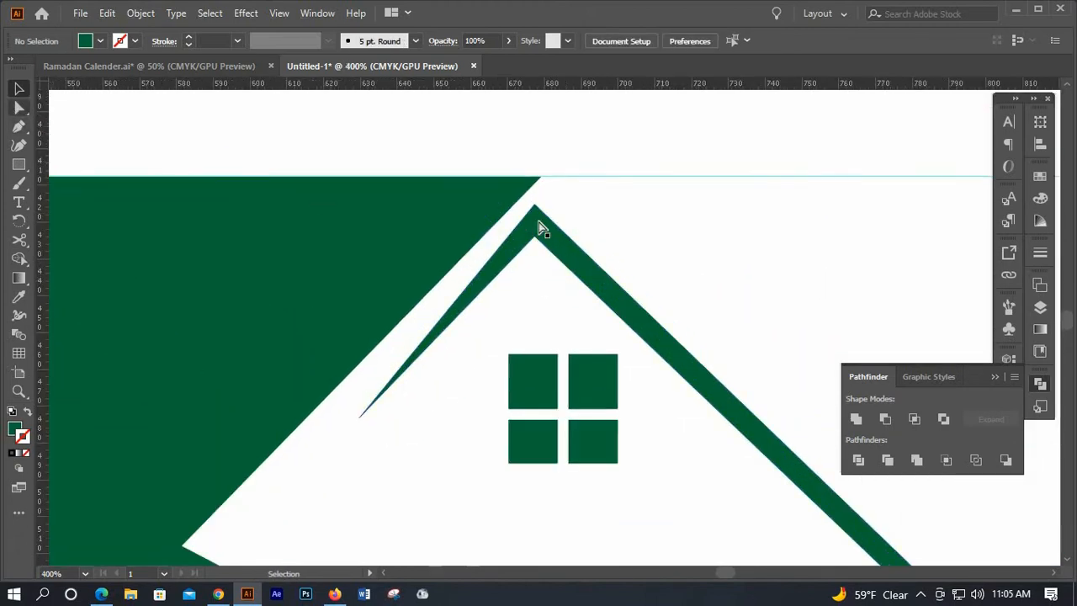
key("a")
left_click(552, 249)
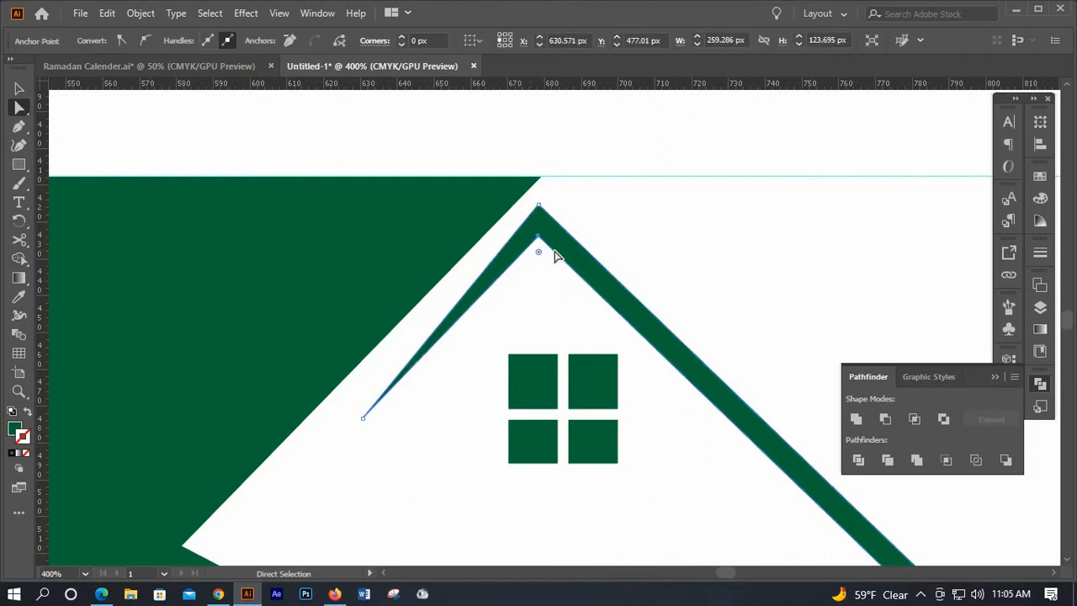
key("Left")
left_click(385, 396)
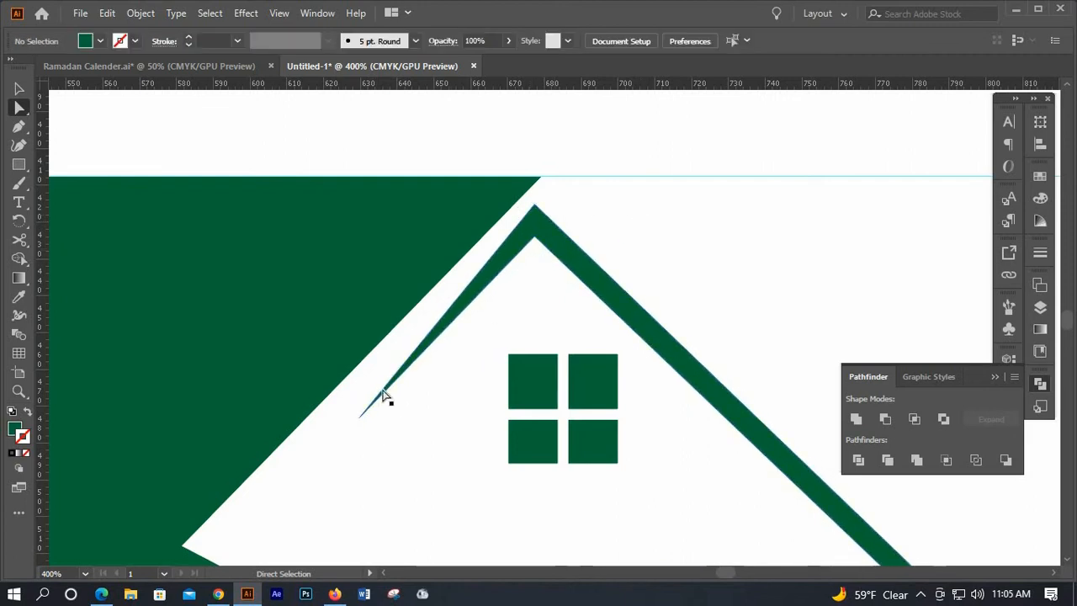
mouse_move(359, 419)
left_mouse_down()
mouse_move(348, 405)
mouse_move(366, 417)
left_mouse_up()
left_click(539, 241)
scroll(538, 240, "down", 3)
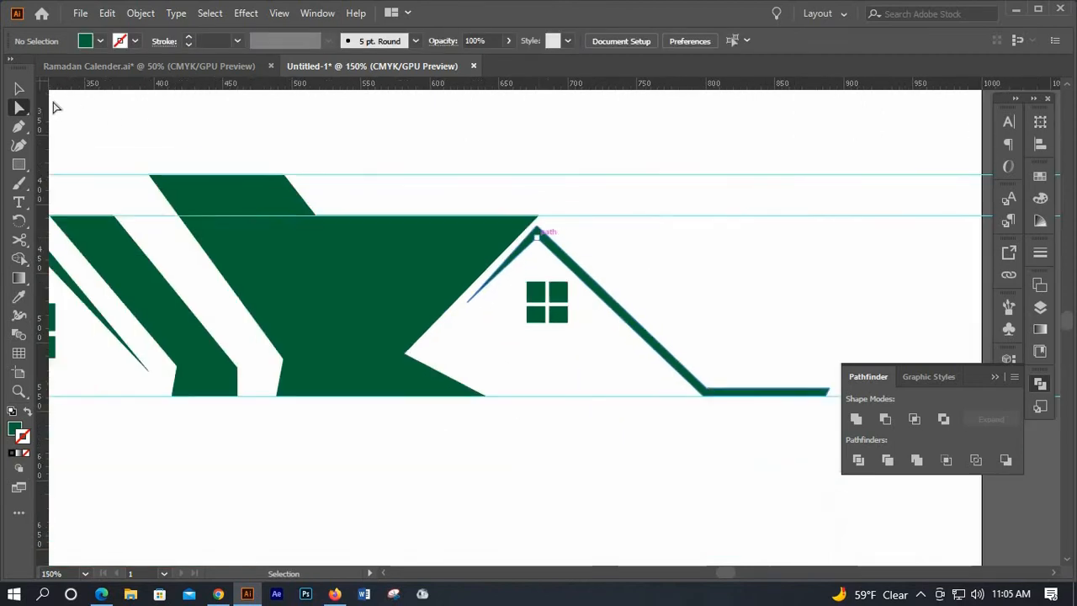
Move the small window about 8 px left and 4 px up to centre it under the right roof peak.
key("v")
scroll(547, 266, "down", 1)
left_click_drag(540, 256, 529, 251)
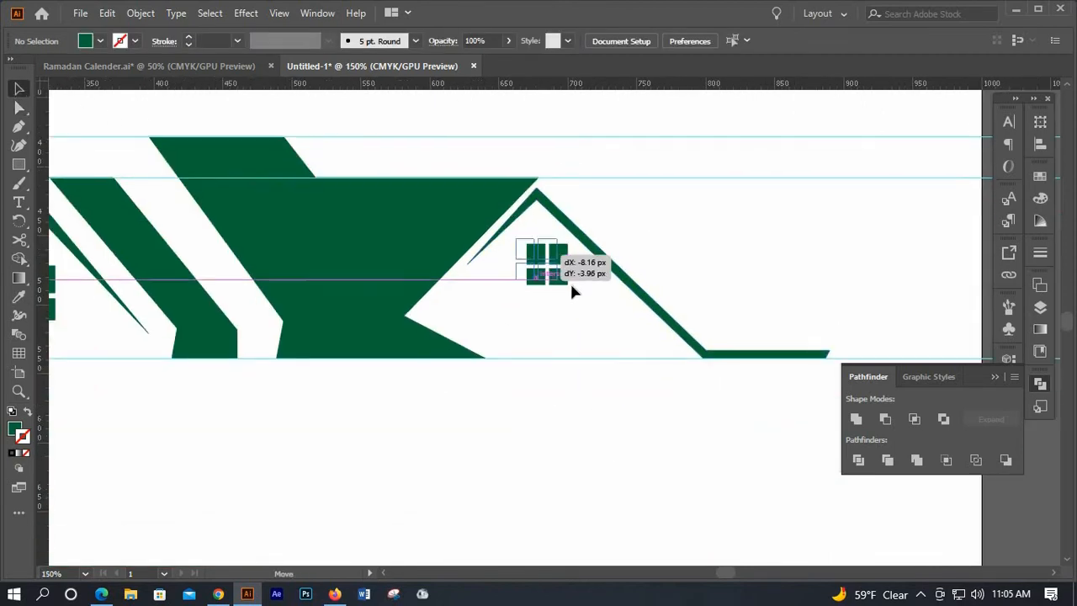
key("Right")
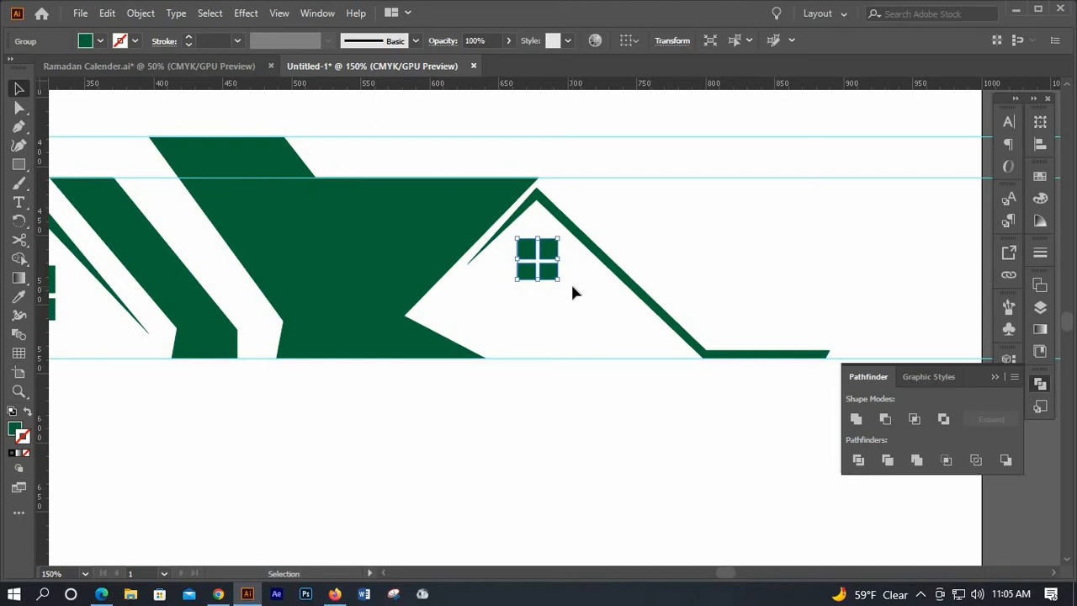
left_click(580, 424)
scroll(331, 411, "down", 2)
scroll(313, 398, "down", 1)
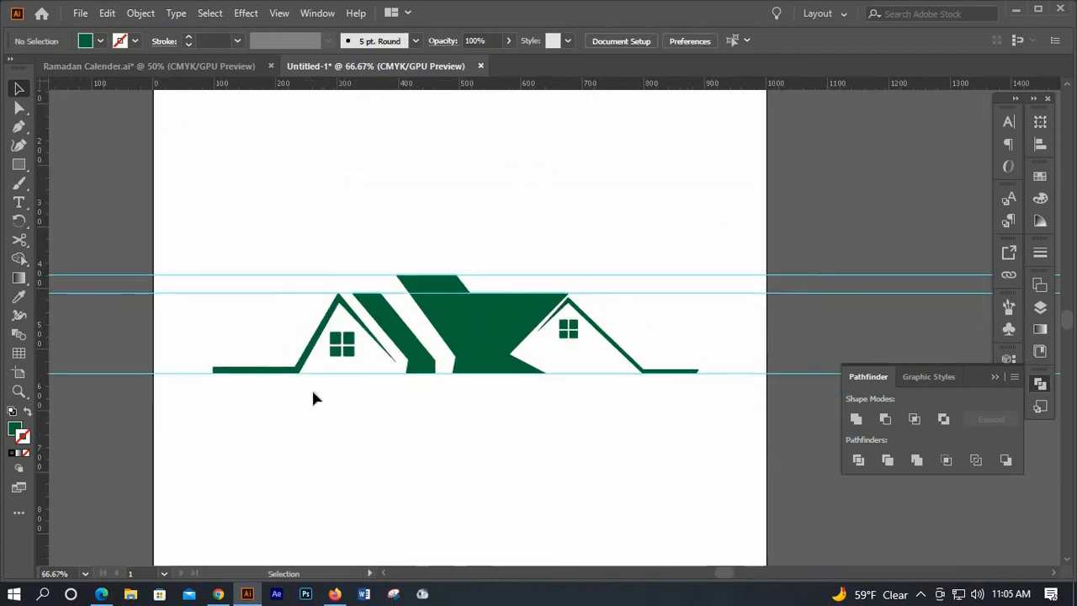
Stretch the left roof shape slightly outward at its flat base end, then deselect it.
left_click(293, 370)
left_click_drag(207, 335, 201, 335)
left_click(288, 409)
scroll(330, 326, "up", 1)
scroll(331, 326, "up", 2)
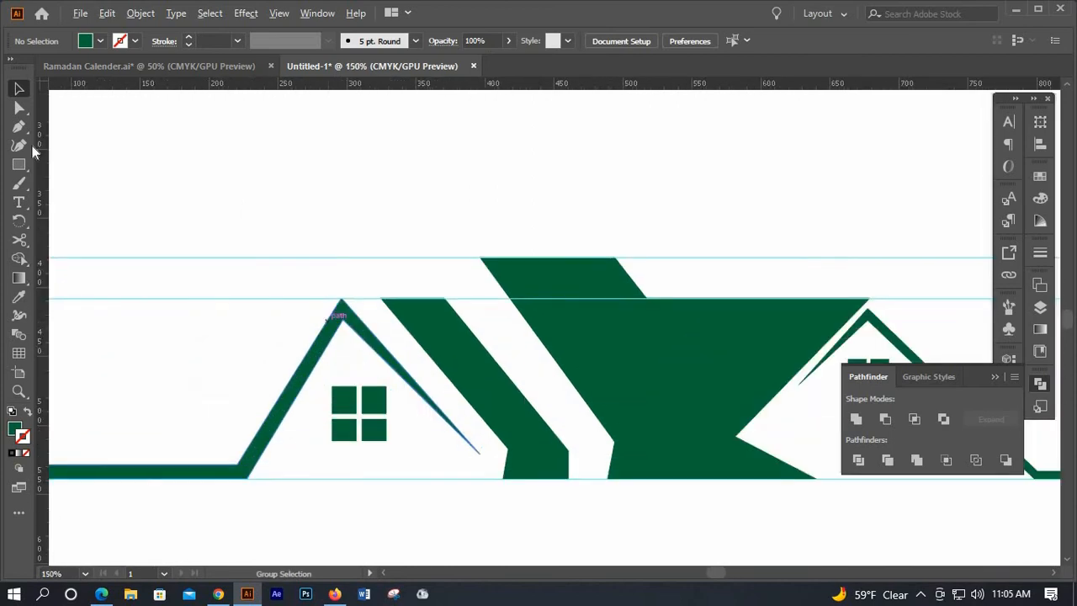
Move the left roof shape's sharp tip anchor to about X 392 px, Y 524 px.
left_click(19, 107)
left_click(481, 455)
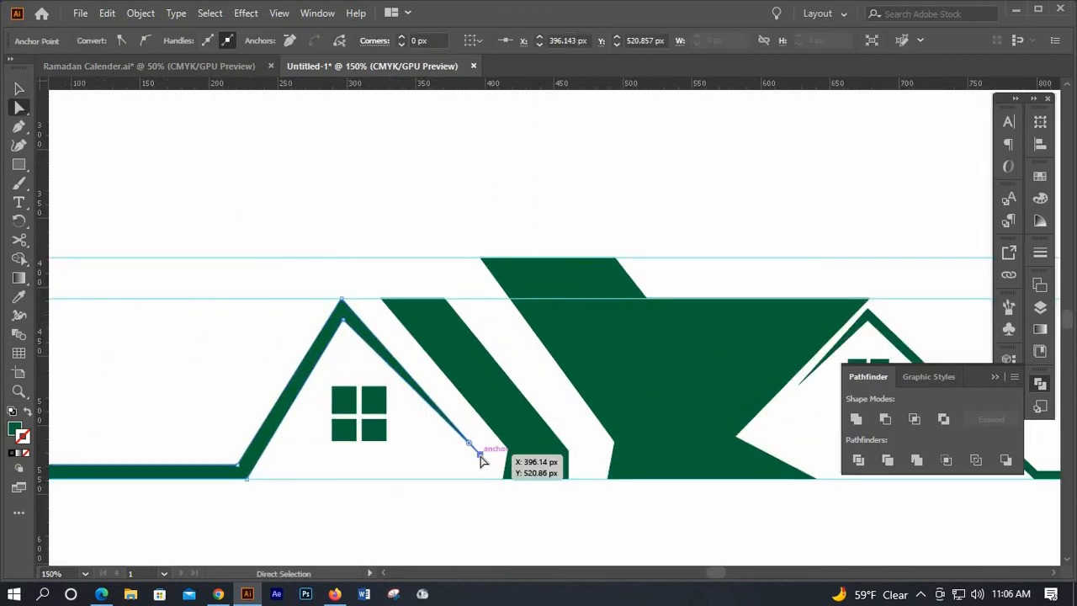
left_click_drag(476, 457, 476, 460)
left_click(506, 503)
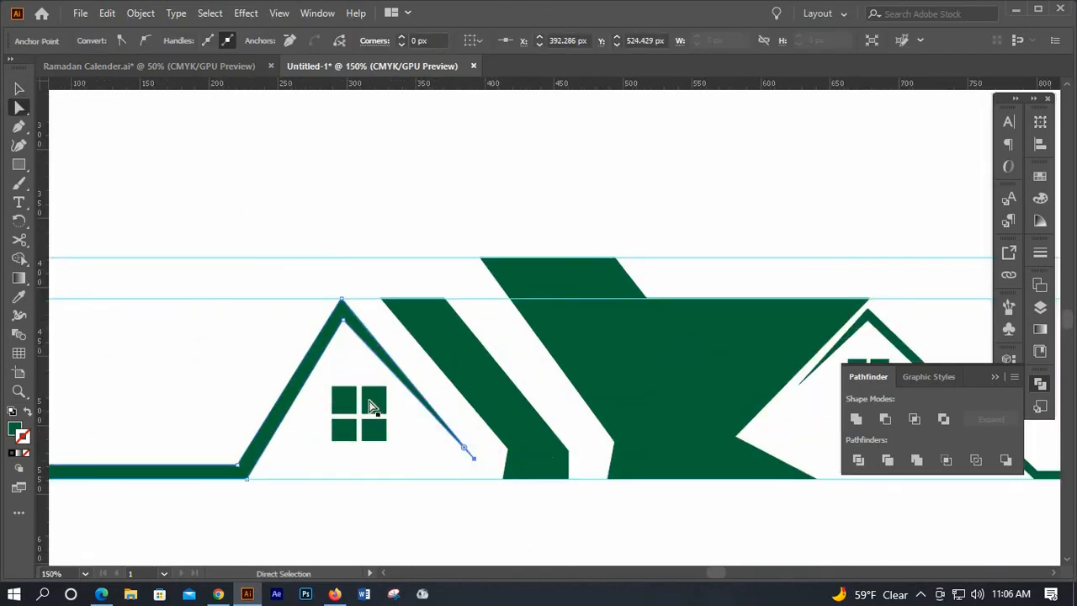
Shift the larger window a few pixels left to recentre it under the left roof peak, then deselect it.
scroll(370, 402, "down", 3)
left_click(19, 86)
left_click_drag(373, 346, 371, 346)
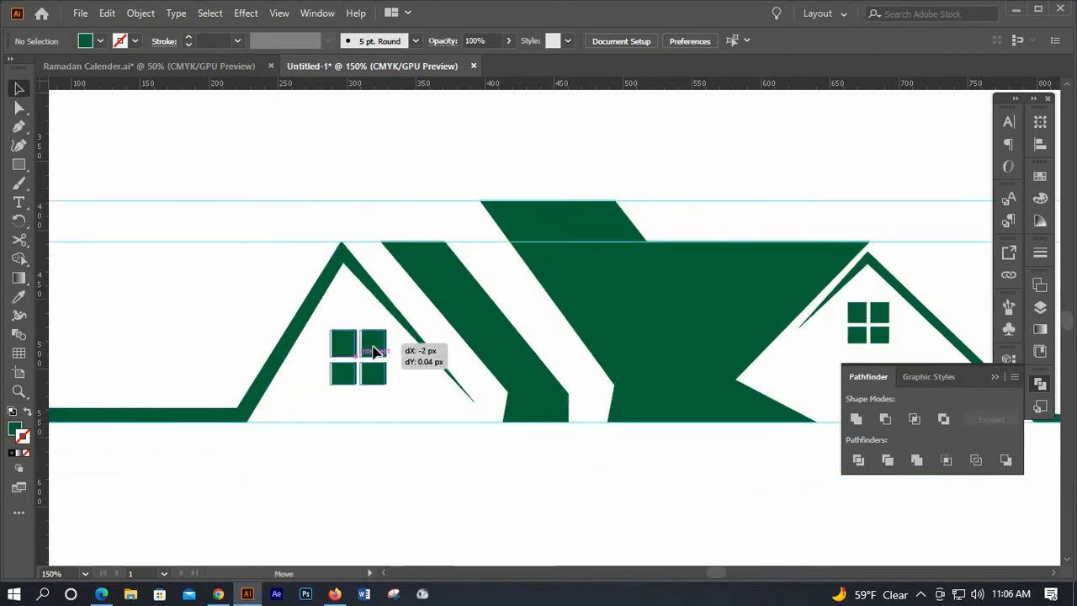
key("Left")
key("Left")
key("Left")
key("Left")
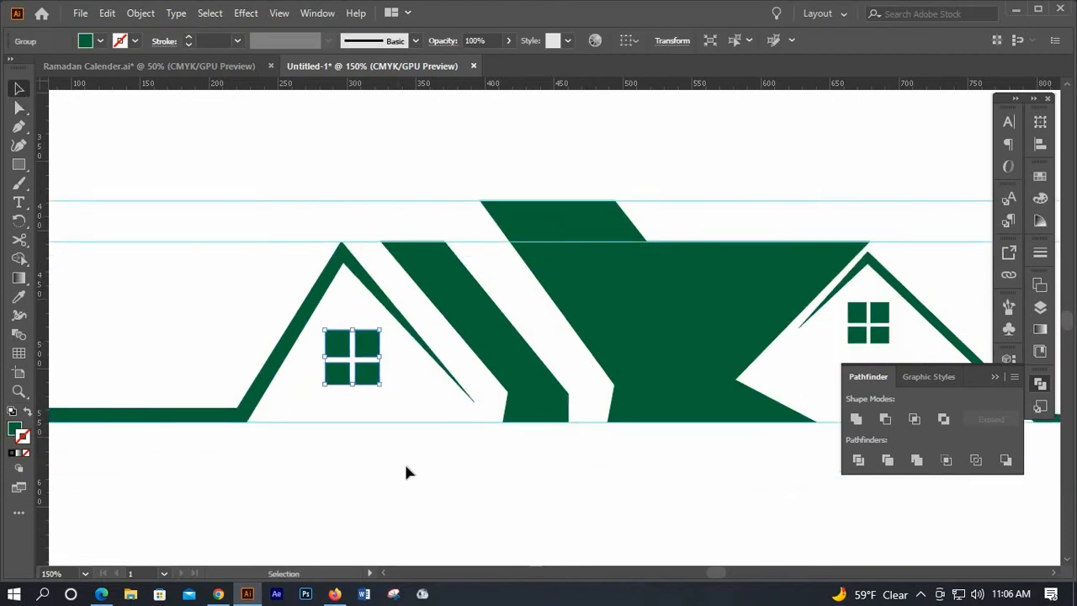
left_click(405, 464)
Clear the three horizontal guides from the artboard.
key("ctrl+0")
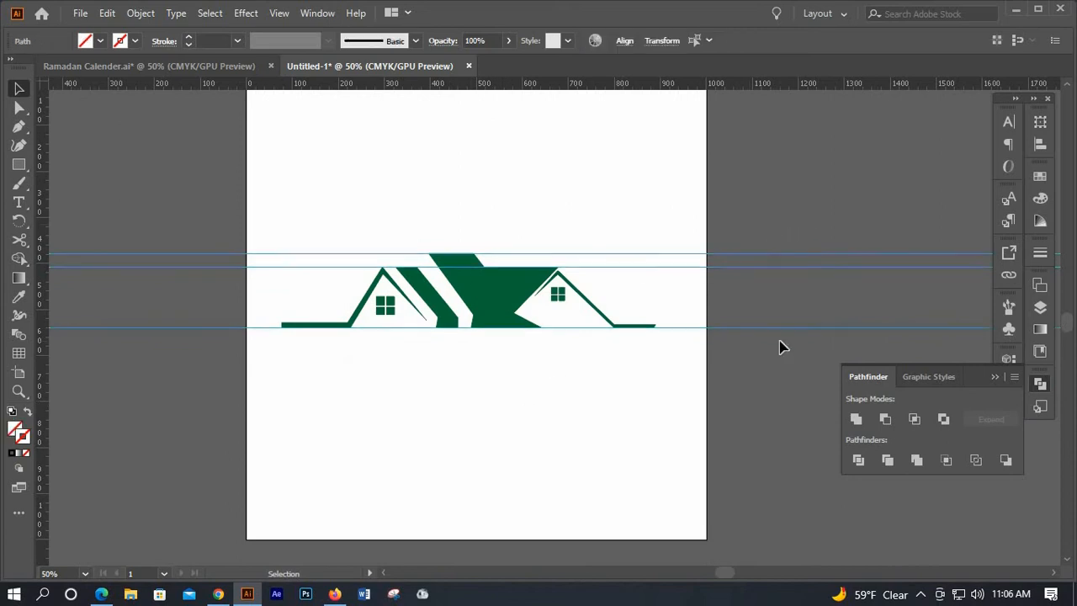
key("ctrl+semicolon")
scroll(496, 280, "up", 2)
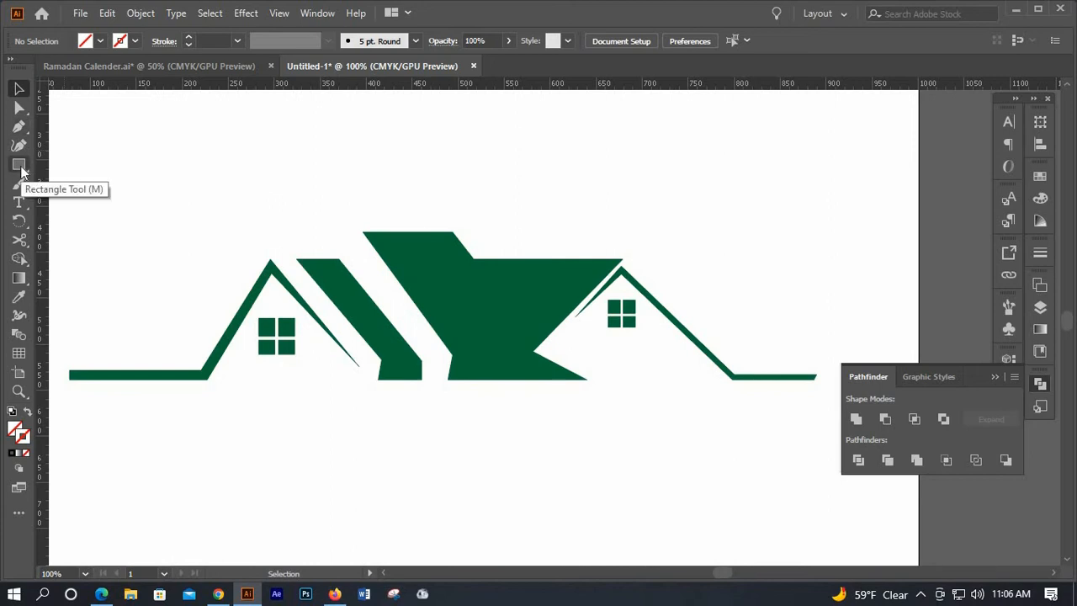
Create a 3-sided polygon with a 50 px radius above the central roof.
left_click(20, 165)
left_click_drag(19, 166, 50, 205)
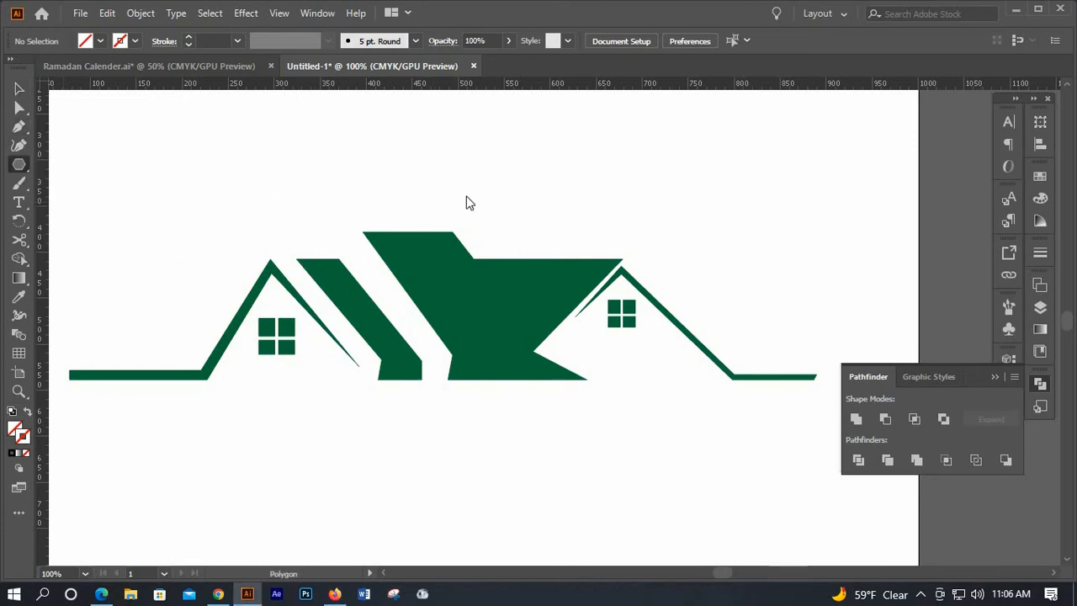
left_click(639, 233)
type("3")
left_click(649, 256)
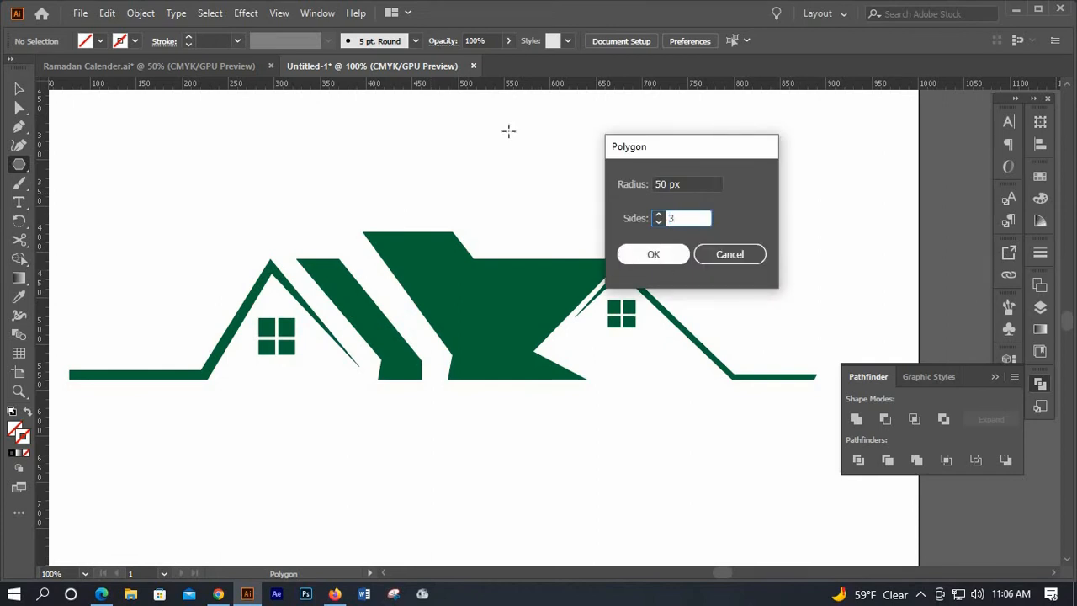
key("v")
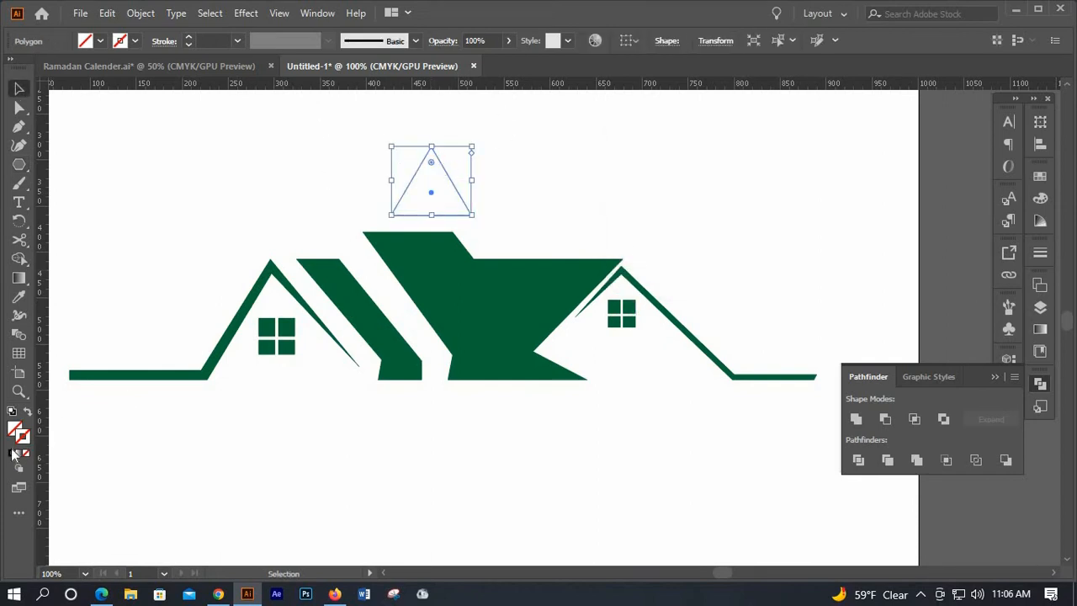
Give the triangle a black 1 pt outline and move it over the upper part of the central roof.
key("comma")
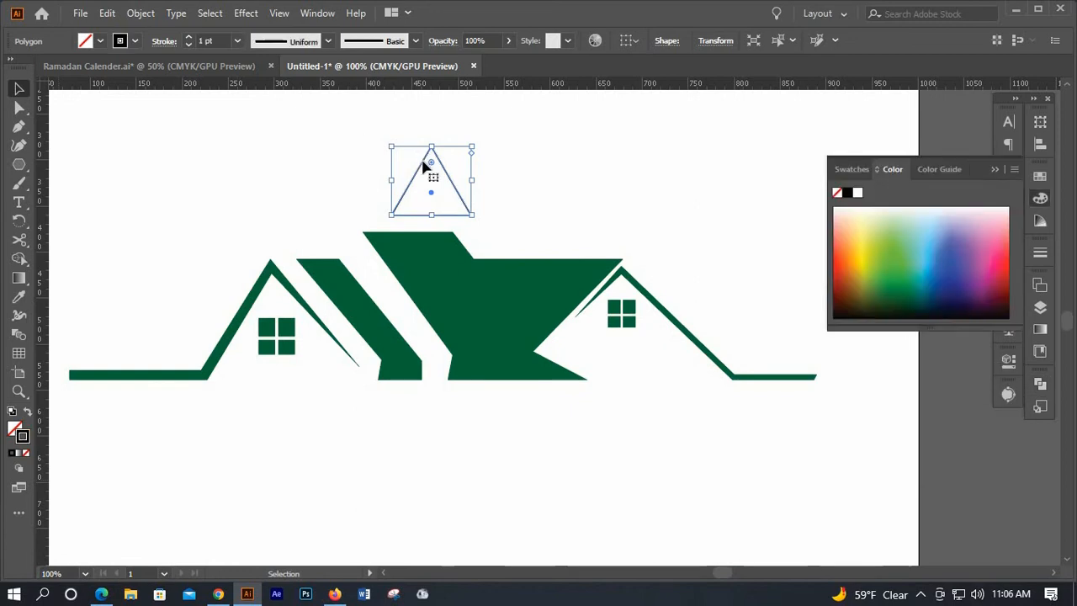
left_click_drag(424, 158, 429, 236)
scroll(440, 243, "up", 2)
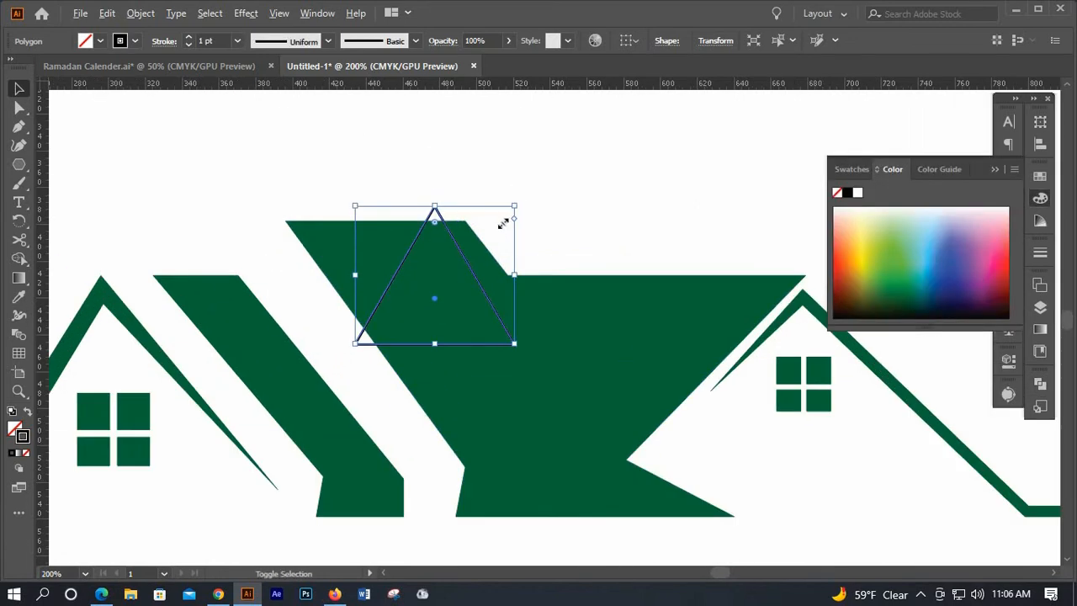
Shrink and flatten the triangle to about 60 px wide and position it over the upper part of the central roof.
left_click_drag(502, 223, 481, 248)
scroll(468, 286, "up", 2)
left_click_drag(486, 287, 570, 302)
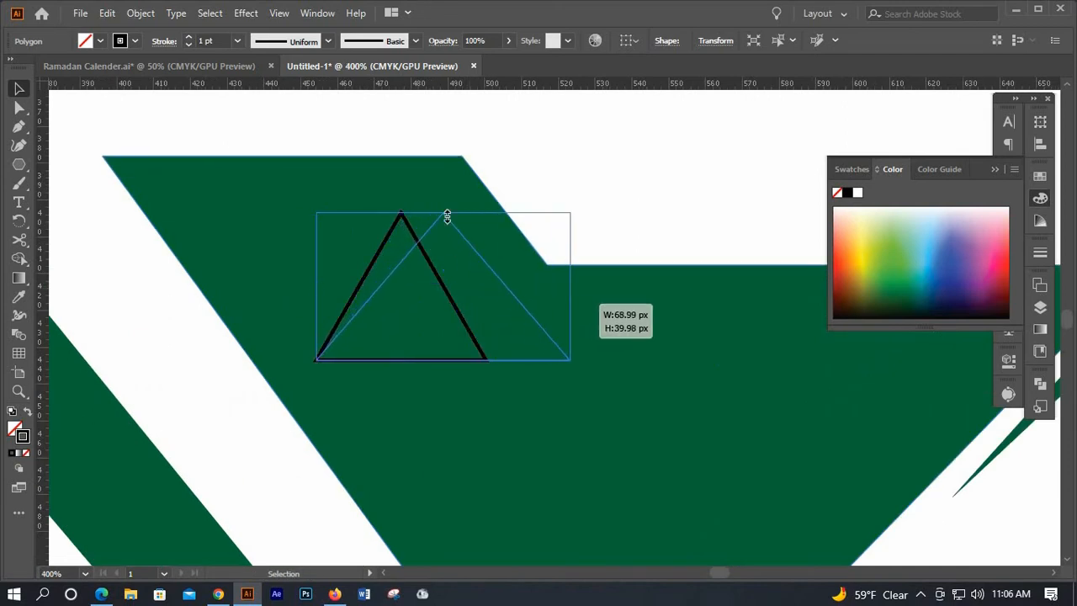
left_click_drag(444, 213, 444, 237)
left_click_drag(318, 299, 339, 302)
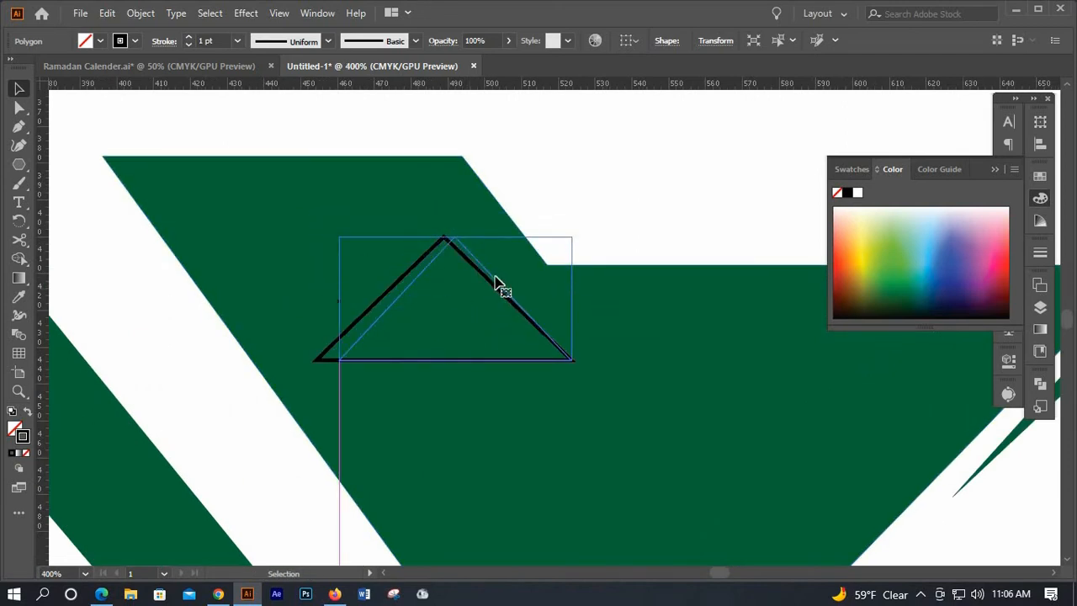
left_click_drag(446, 263, 484, 234)
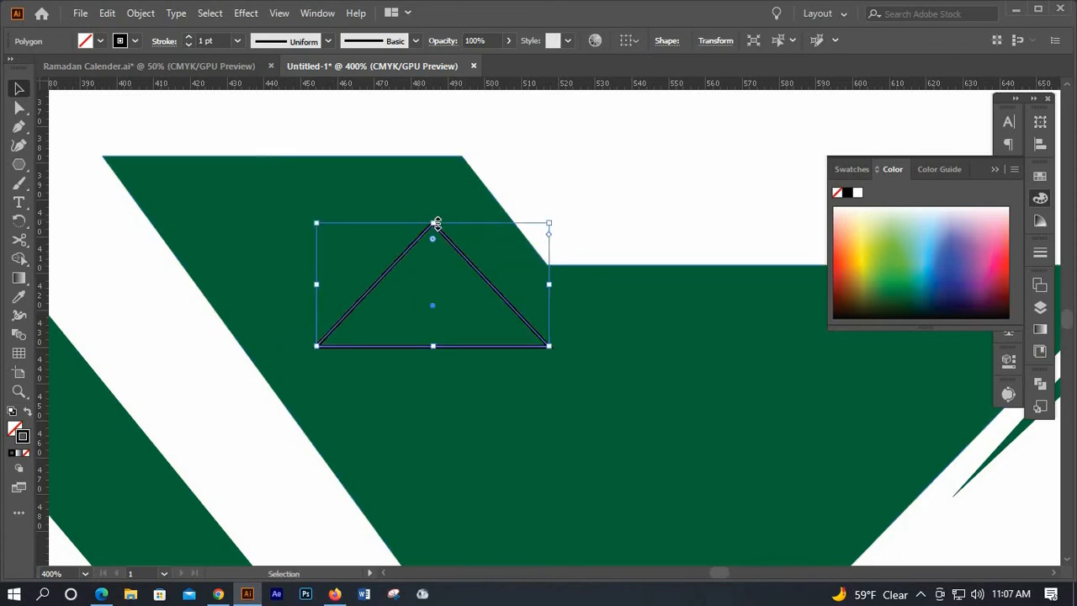
left_click_drag(317, 284, 328, 284)
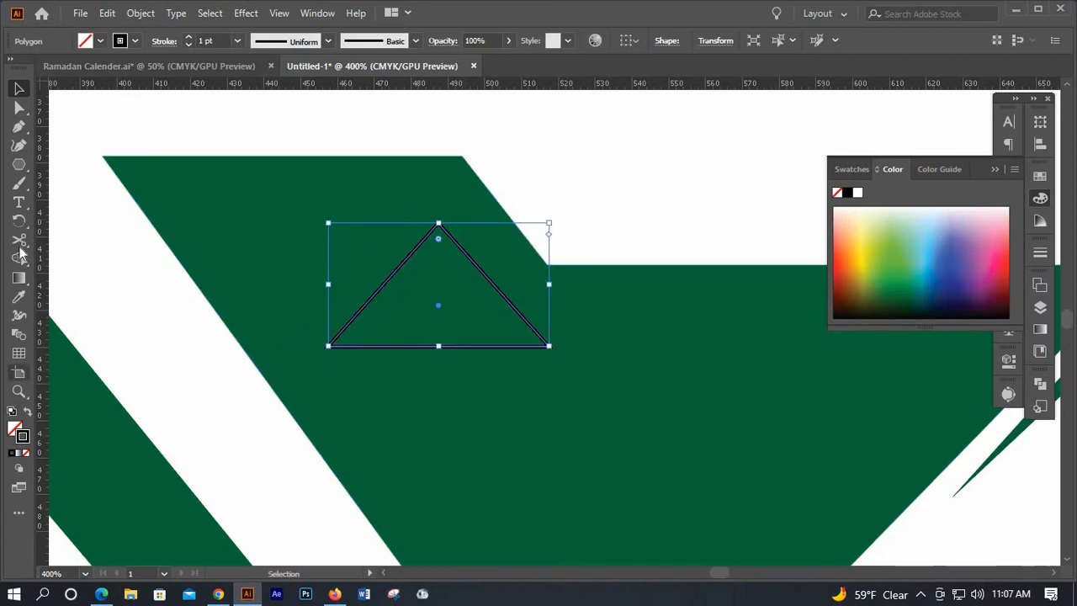
Cut the triangle at both base corners with the Scissors and delete its base line.
key("c")
left_click(548, 345)
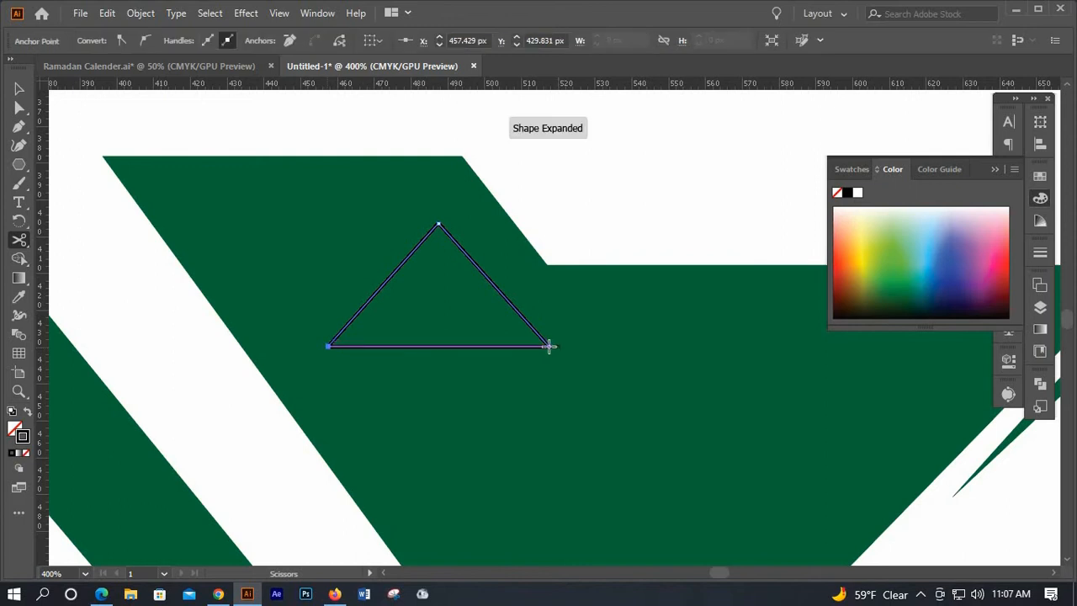
key("v")
left_click(438, 346)
key("Delete")
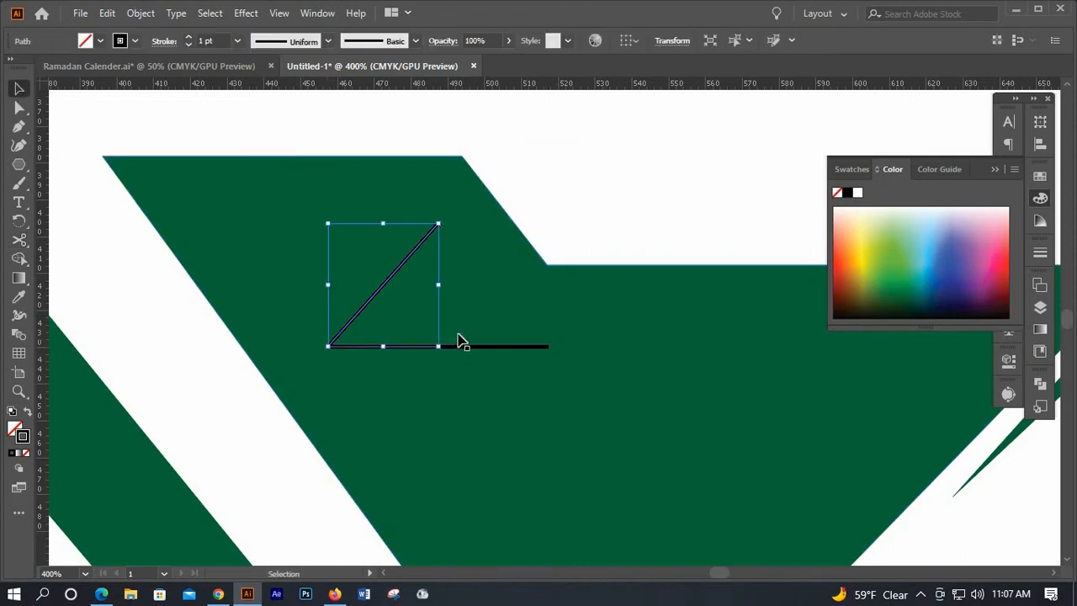
key("ctrl+z")
left_click(493, 353)
left_click(495, 346)
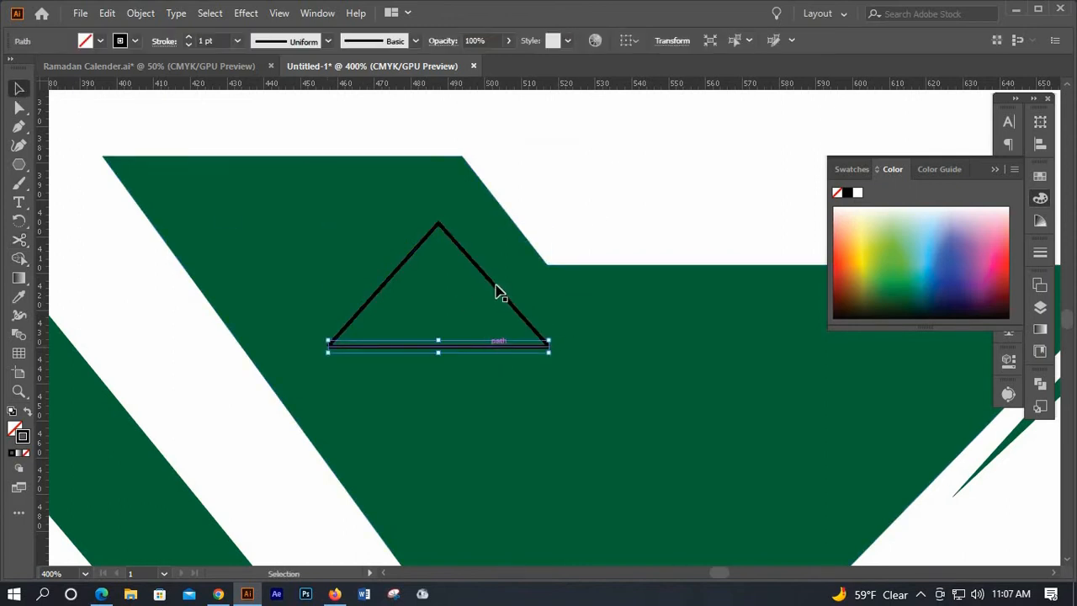
key("Delete")
left_click(496, 292)
Close the open roof path into a house outline with the Pen tool, adding a body about 46.5 px wide and 8 px deep.
key("p")
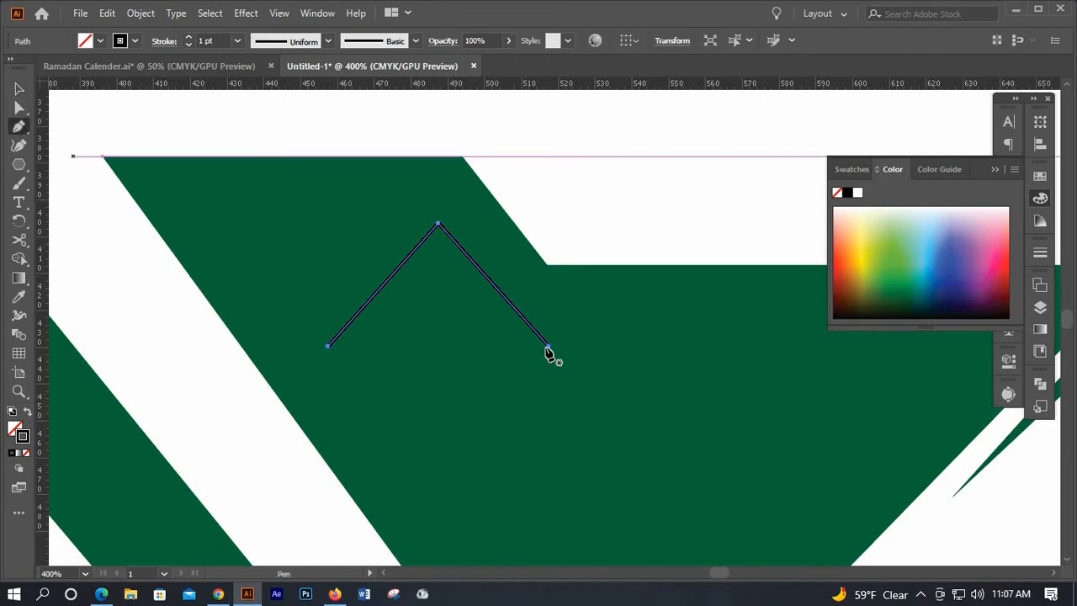
scroll(550, 336, "down", 1)
left_click(551, 313)
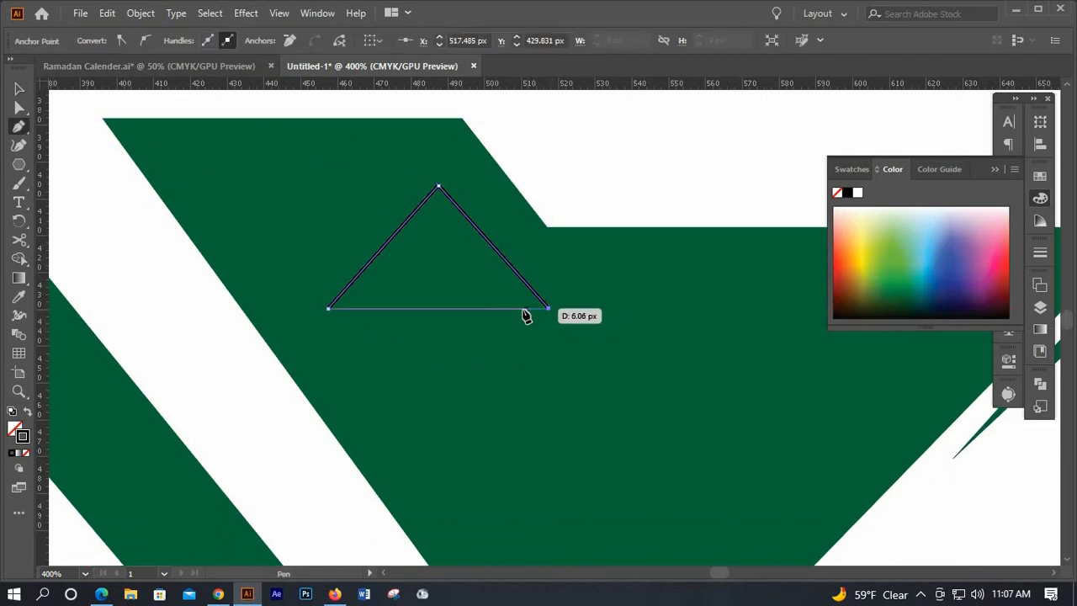
left_click(522, 308)
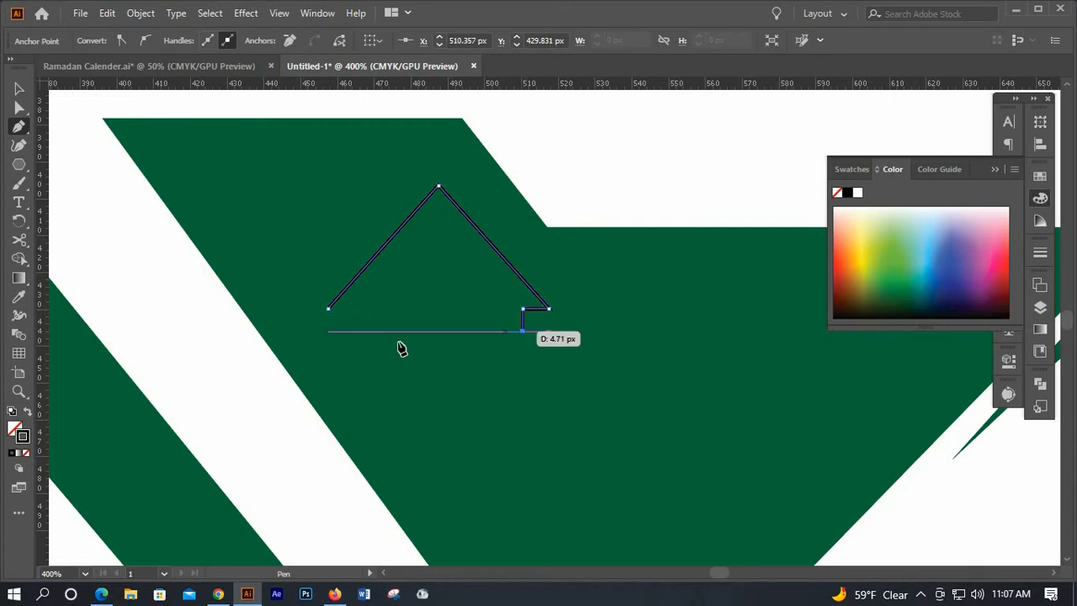
left_click(523, 337)
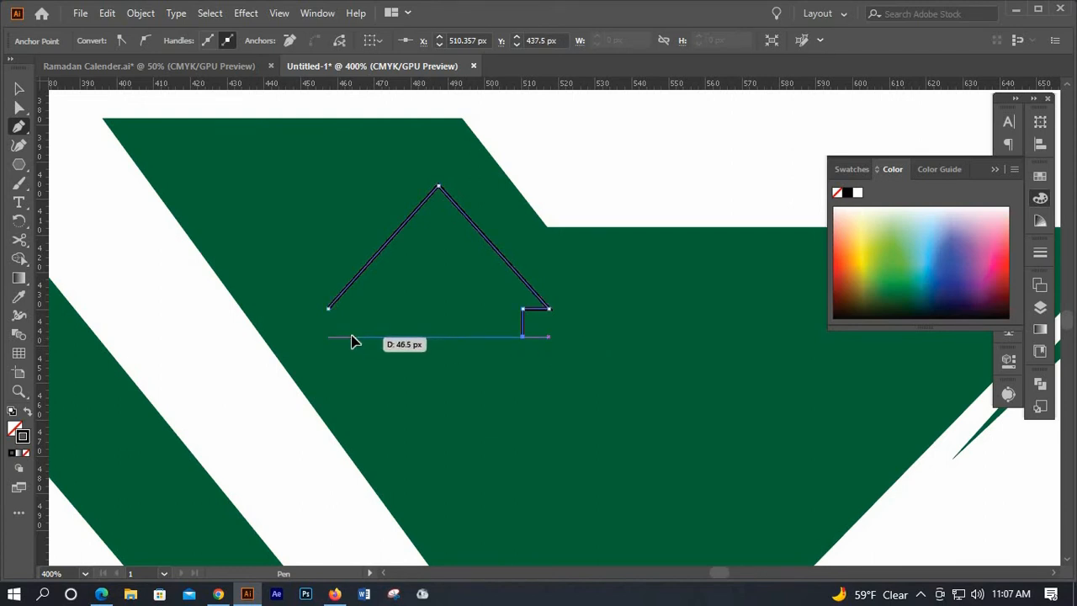
left_click(351, 337)
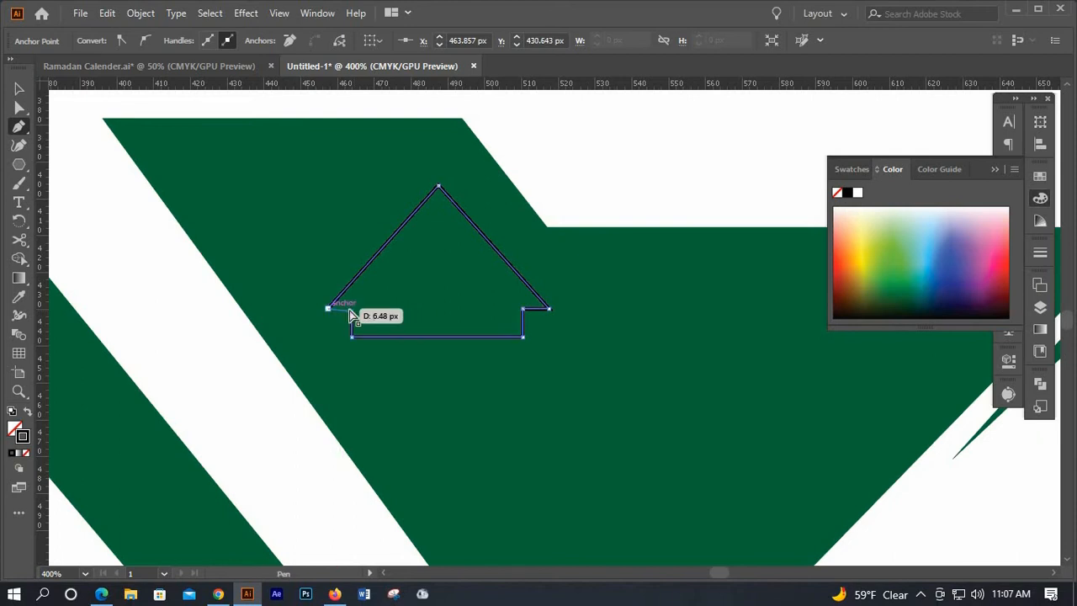
left_click(350, 309)
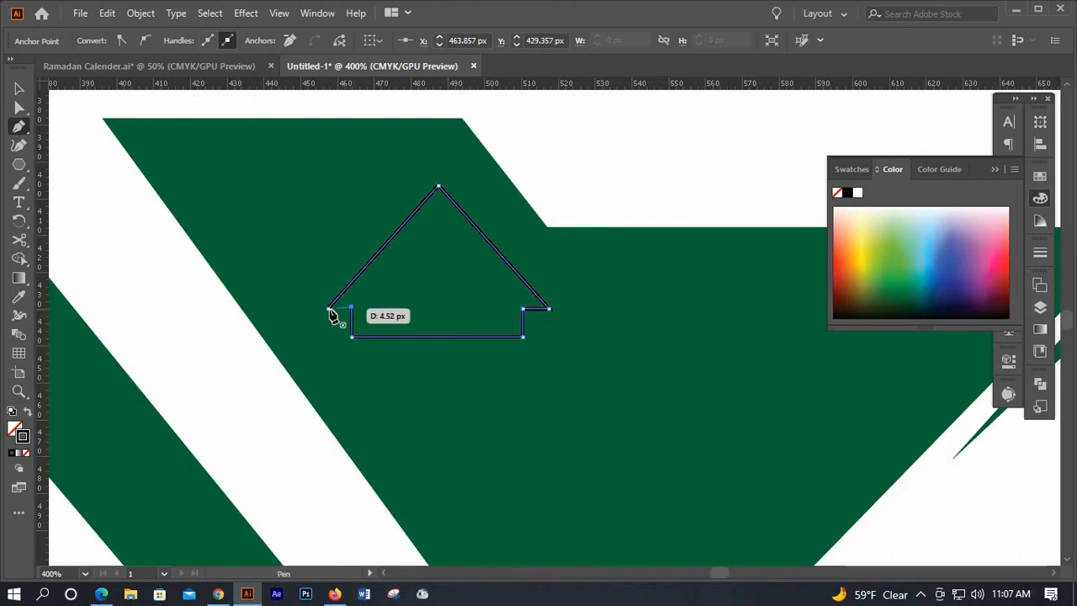
left_click(328, 309)
key("v")
scroll(559, 265, "down", 4)
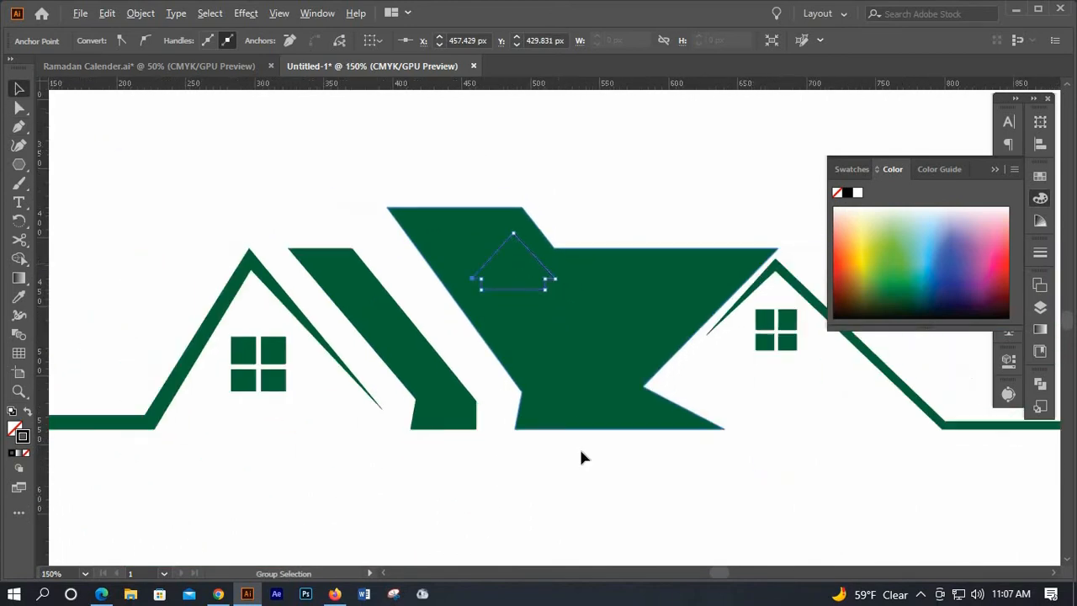
left_click(581, 451)
scroll(558, 286, "up", 1)
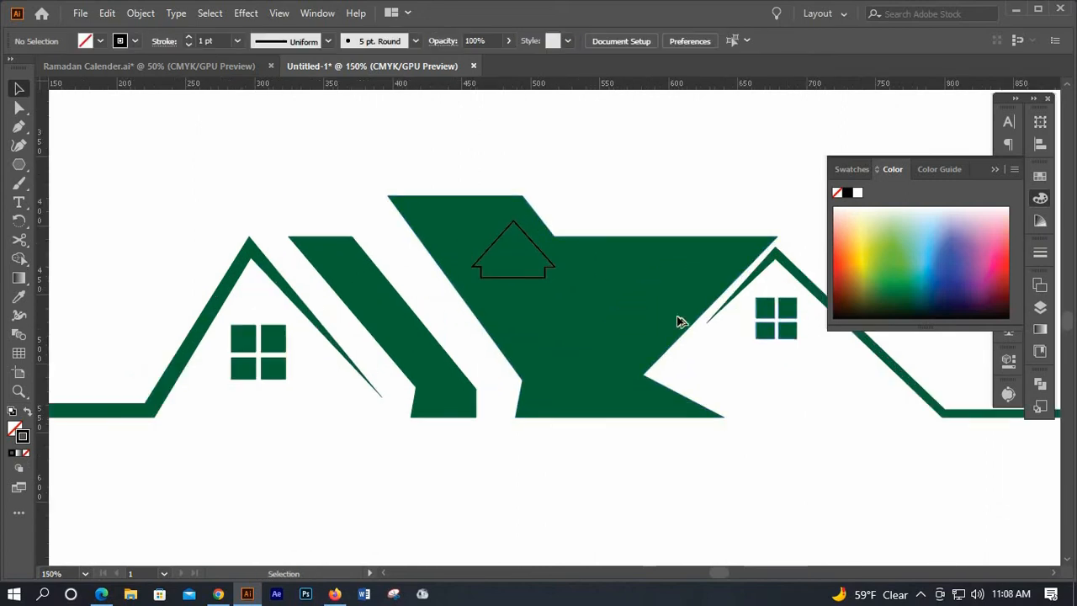
Copy the window under the right roof peak onto the small house, filling the copy white and making the house outline white.
left_click_drag(765, 324, 506, 278)
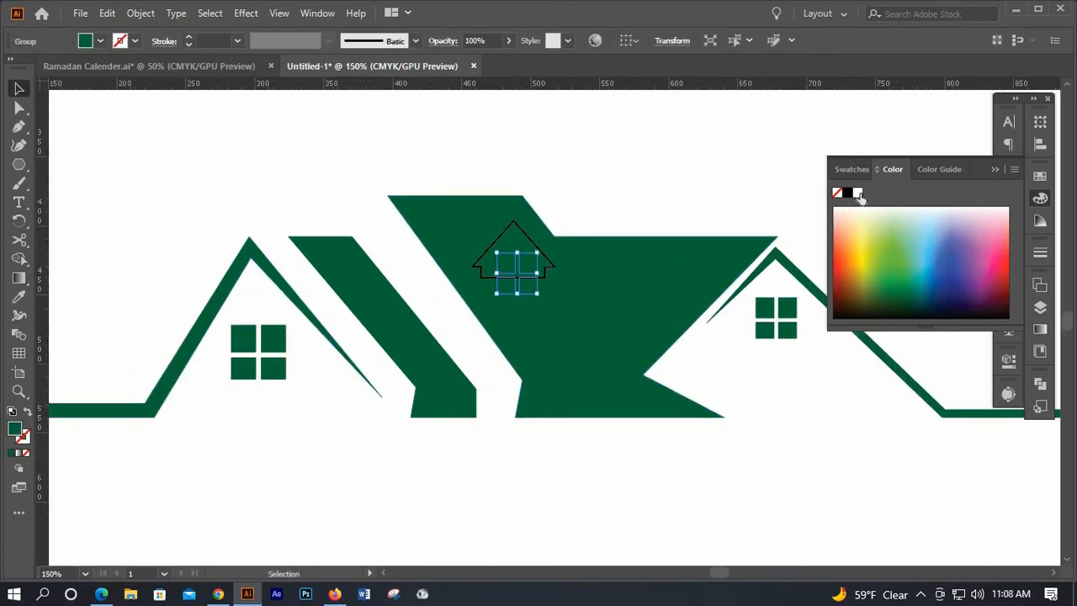
left_click(857, 193)
left_click(513, 222)
left_click(23, 438)
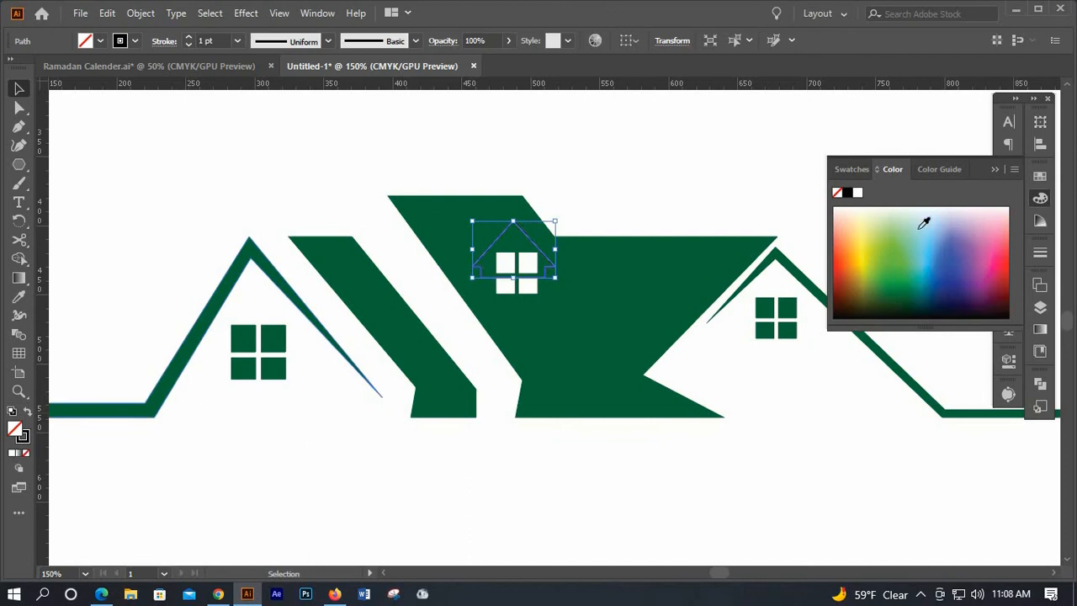
left_click(581, 206)
Scale down the white window and centre it inside the small house outline.
scroll(522, 264, "up", 2)
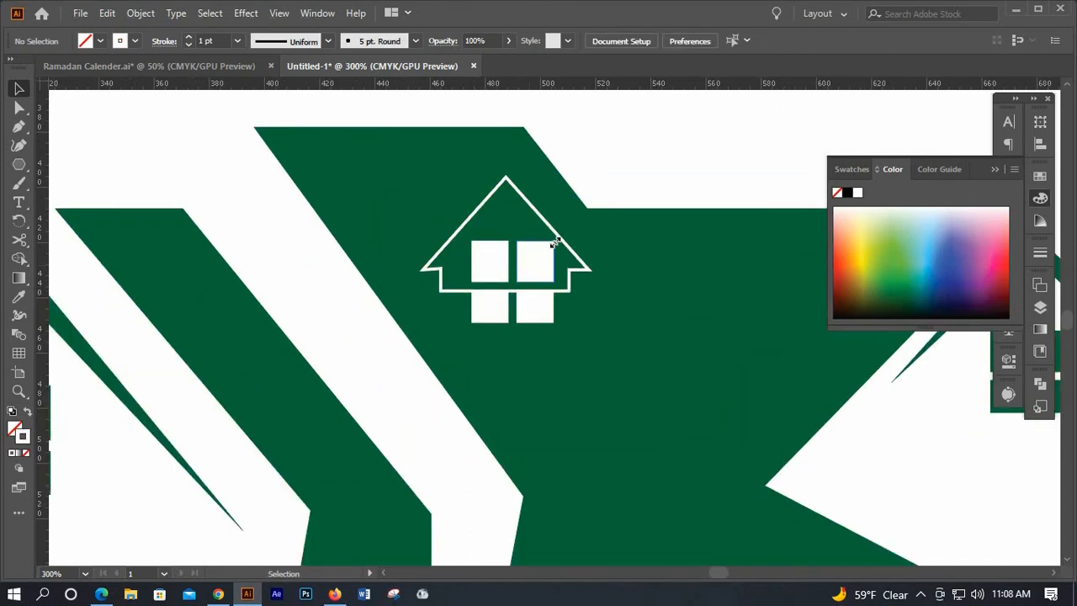
left_click(549, 245)
left_click_drag(553, 241, 524, 243)
left_click_drag(535, 288, 548, 263)
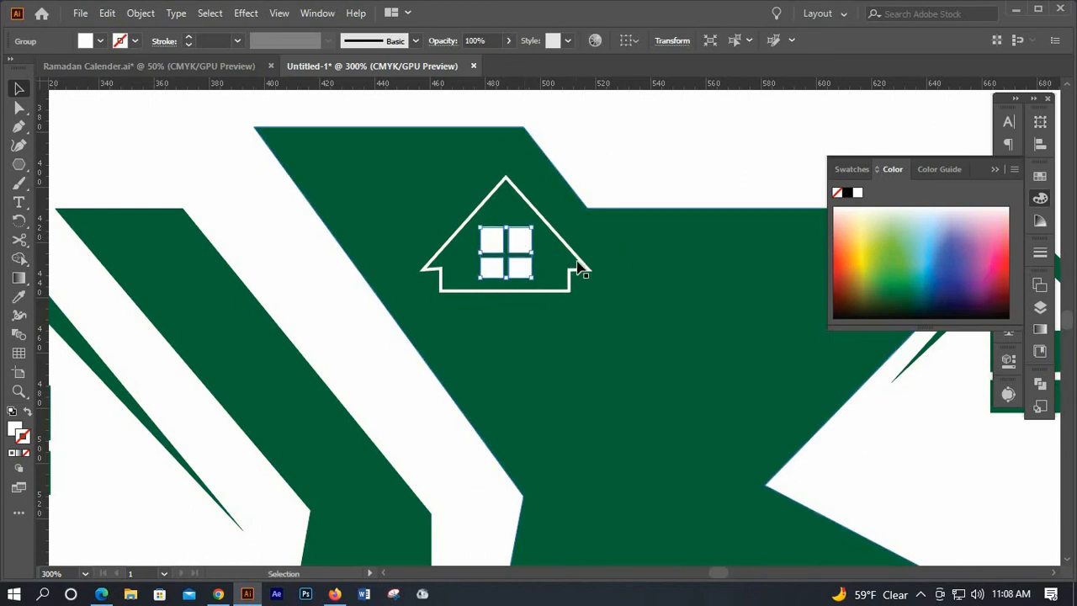
left_click(654, 153)
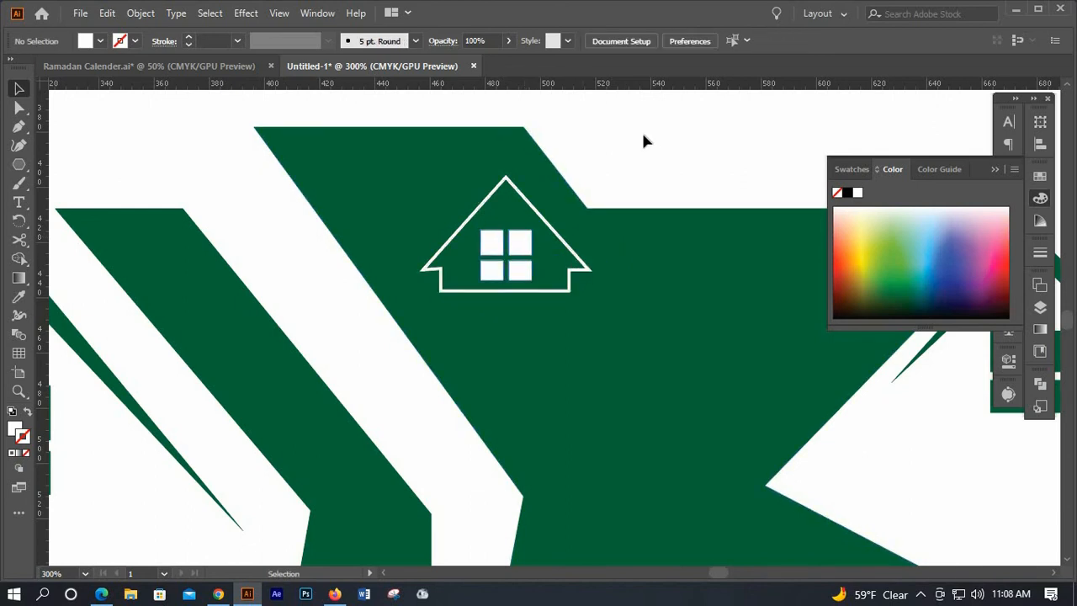
Nudge the small house together with its window a few pixels down on the central roof and slightly to the right.
scroll(613, 274, "down", 2)
scroll(529, 277, "down", 1)
scroll(534, 257, "up", 2)
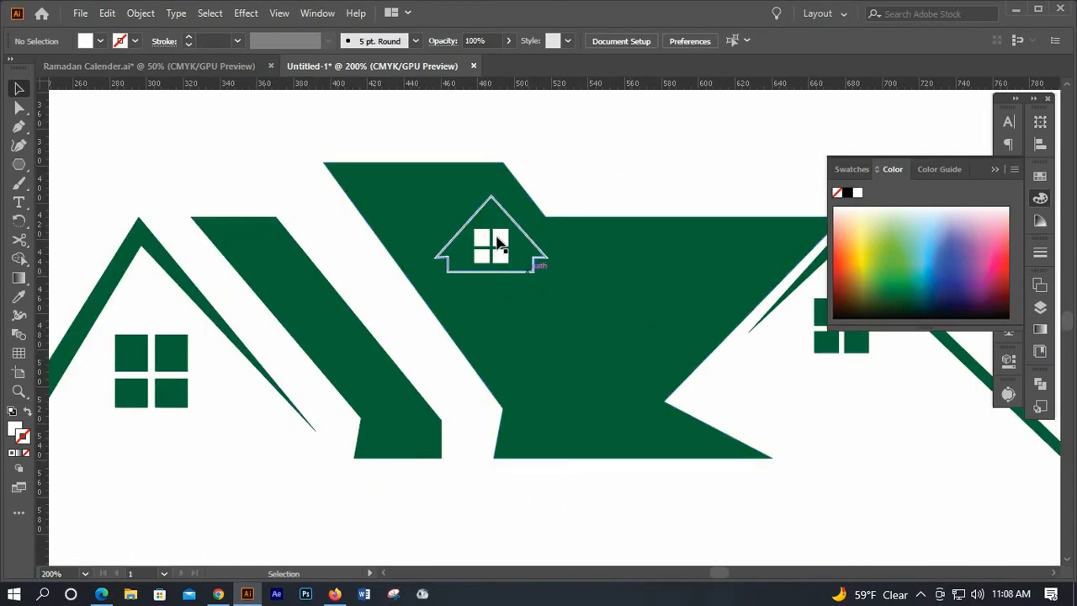
left_click(512, 247)
key("Down")
key("Down")
key("Down")
key("Down")
key("Right")
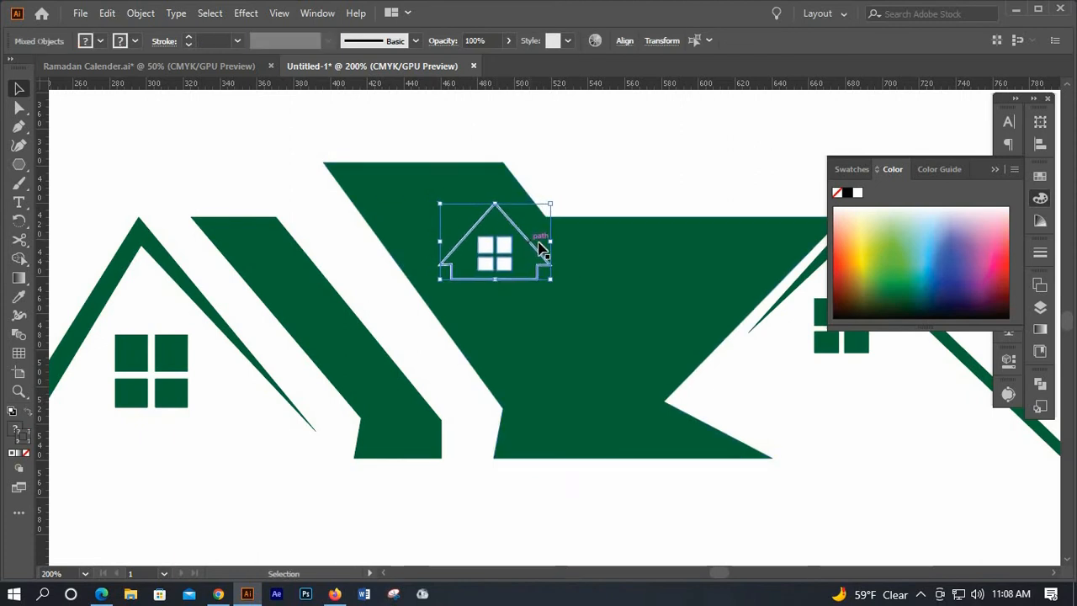
key("Down")
key("Down")
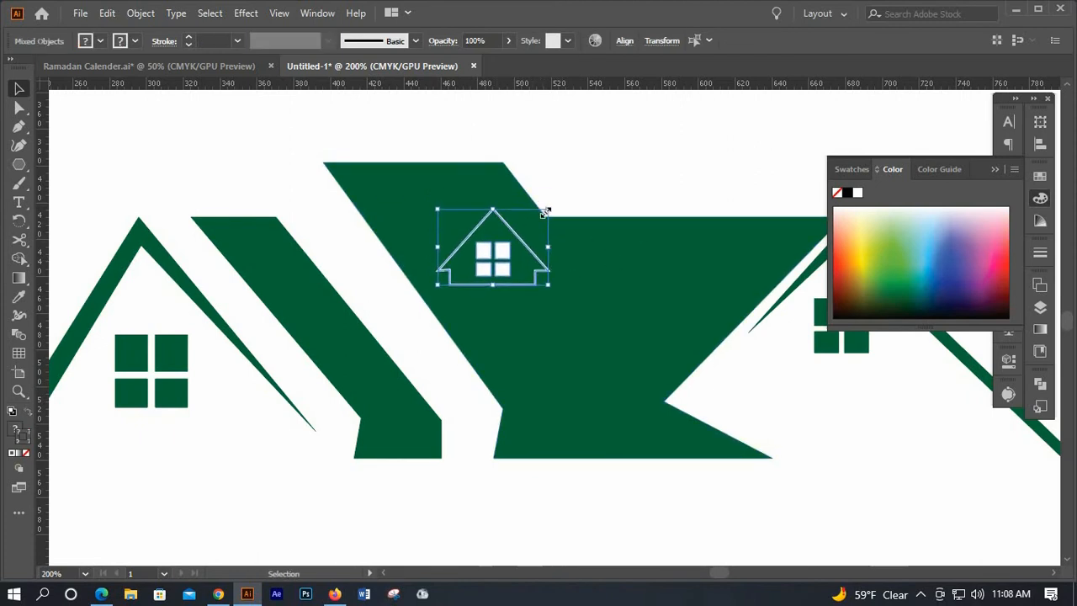
Resize the small house with its window to about 57 × 39 px and move it slightly left on the central roof.
left_click_drag(548, 207, 535, 217)
left_click_drag(485, 263, 472, 264)
key("ctrl+shift+a")
scroll(585, 244, "down", 4)
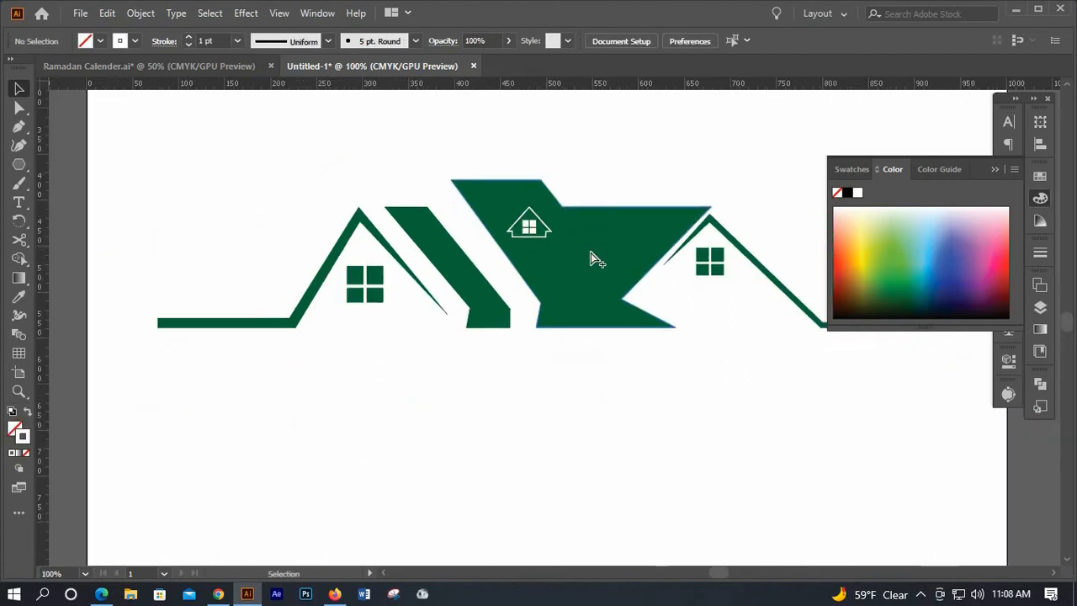
scroll(579, 269, "up", 3)
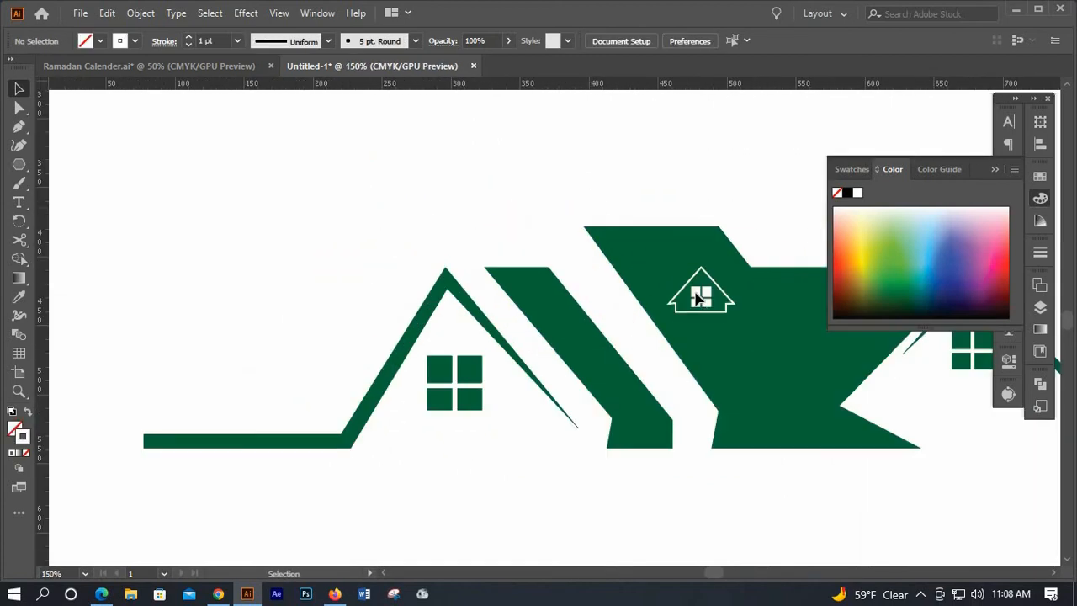
left_click(698, 294)
left_click_drag(736, 312, 741, 317)
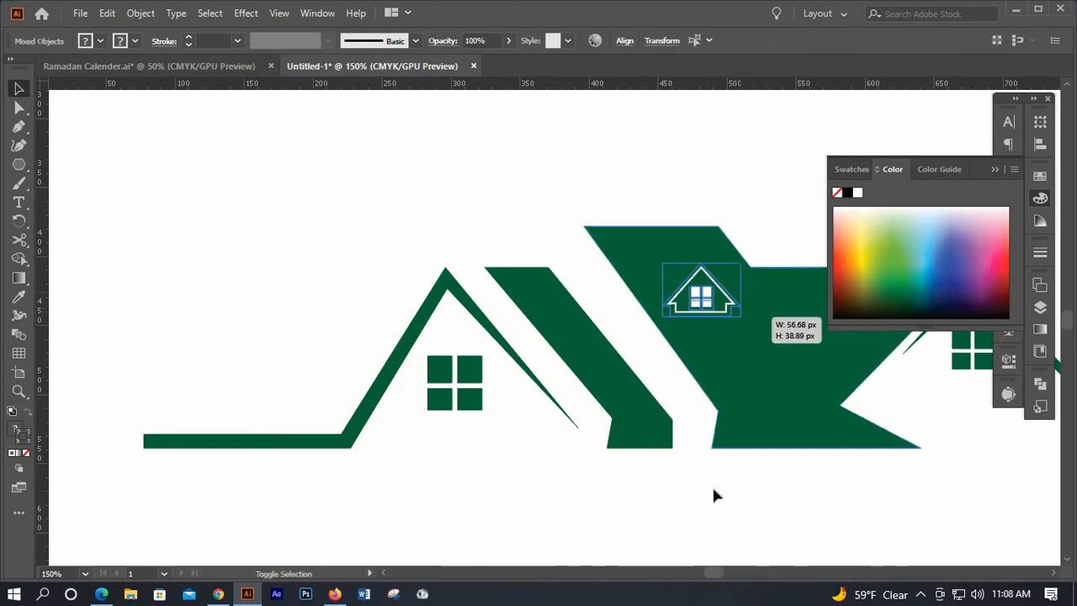
Shift the left roof, its window and the slanted band about 20 px right, closer to the central roof.
left_click_drag(718, 576, 720, 576)
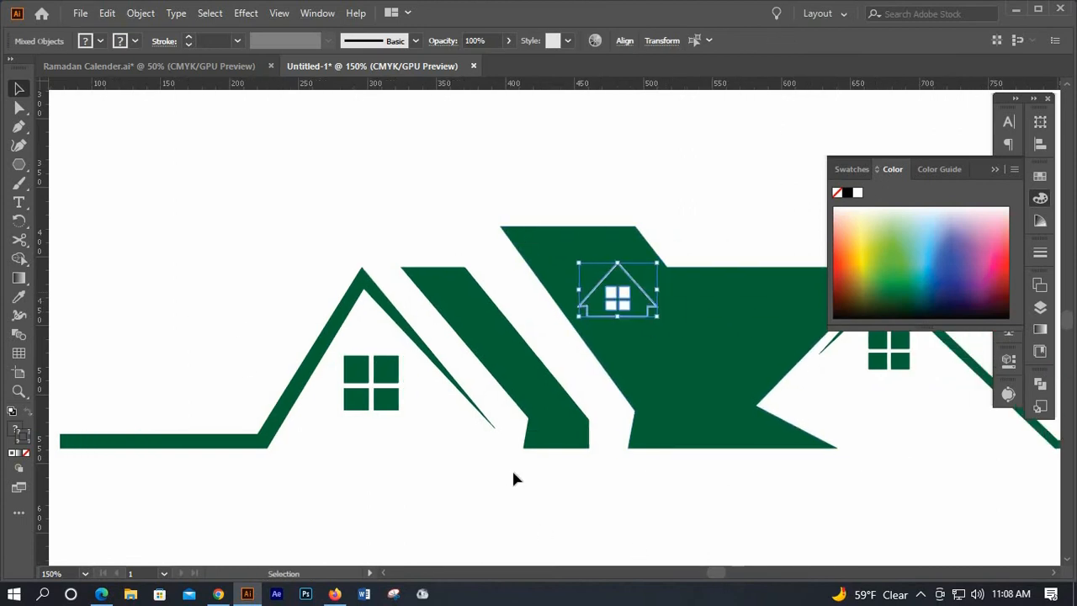
left_click_drag(237, 302, 513, 471)
key("shift+Right")
key("shift+Right")
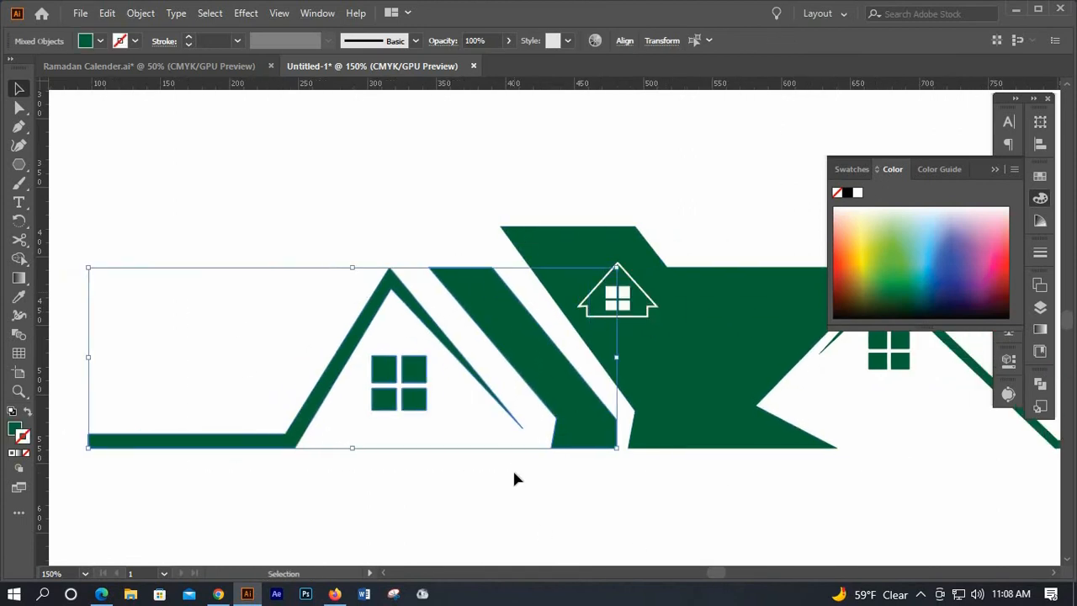
left_click(596, 488)
key("ctrl+minus")
key("ctrl+minus")
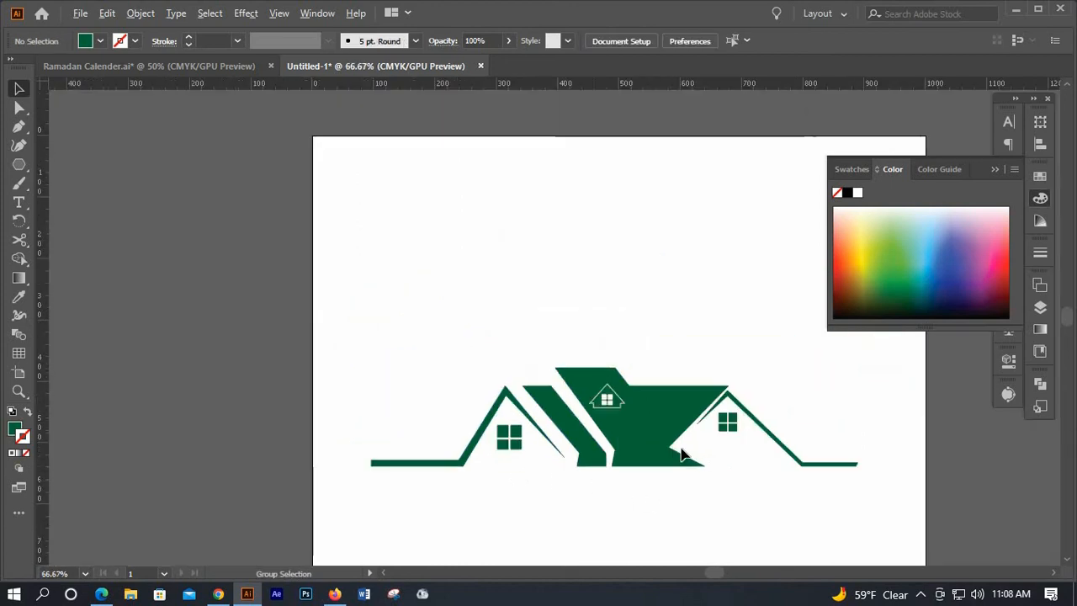
scroll(757, 446, "down", 2)
scroll(831, 429, "up", 1)
left_click(693, 307)
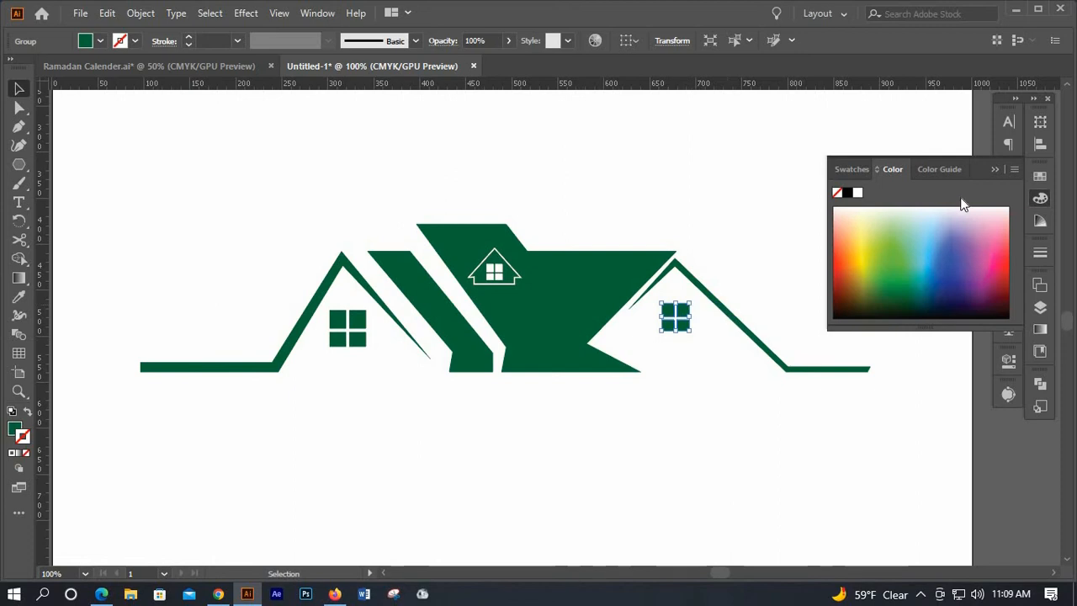
left_click(774, 230)
Add the text NAGARAYAN below the logo in Myriad Pro Regular at 31 pt.
key("ctrl+minus")
scroll(46, 221, "up", 1)
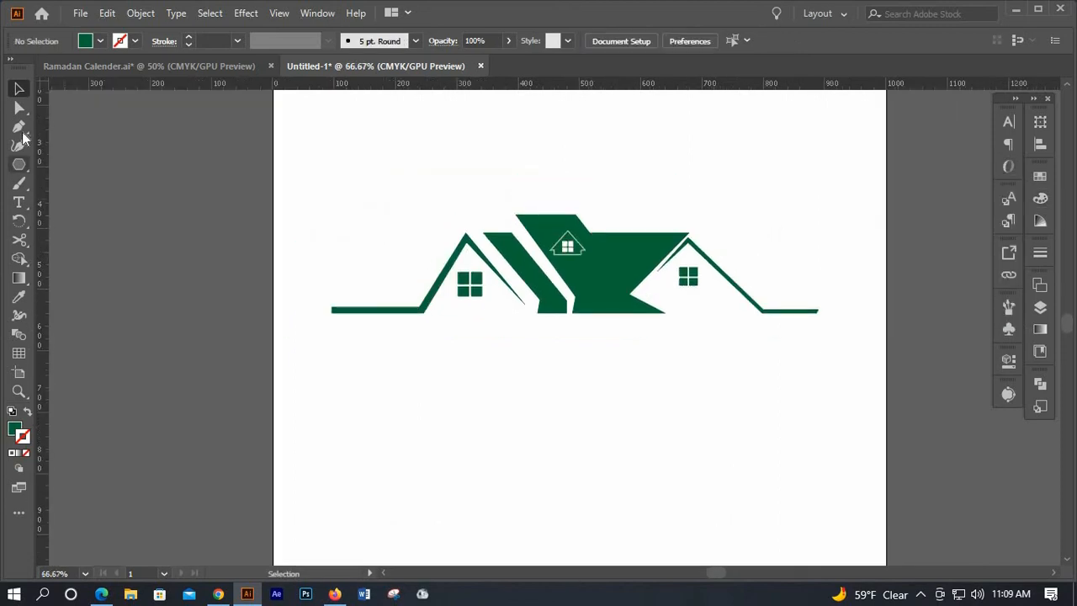
left_click(19, 205)
left_click(506, 391)
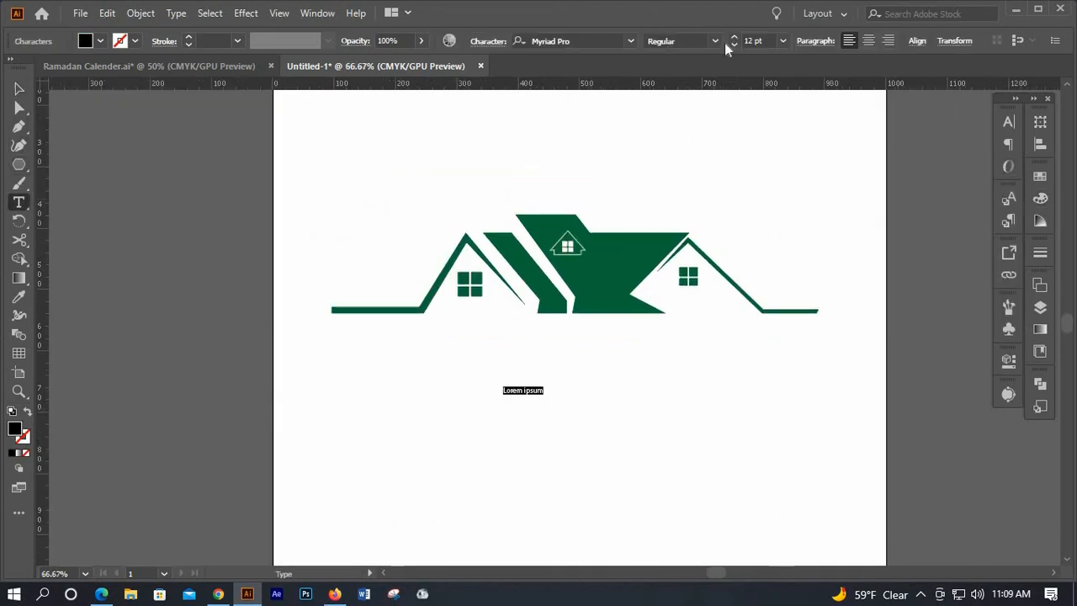
scroll(735, 34, "up", 19)
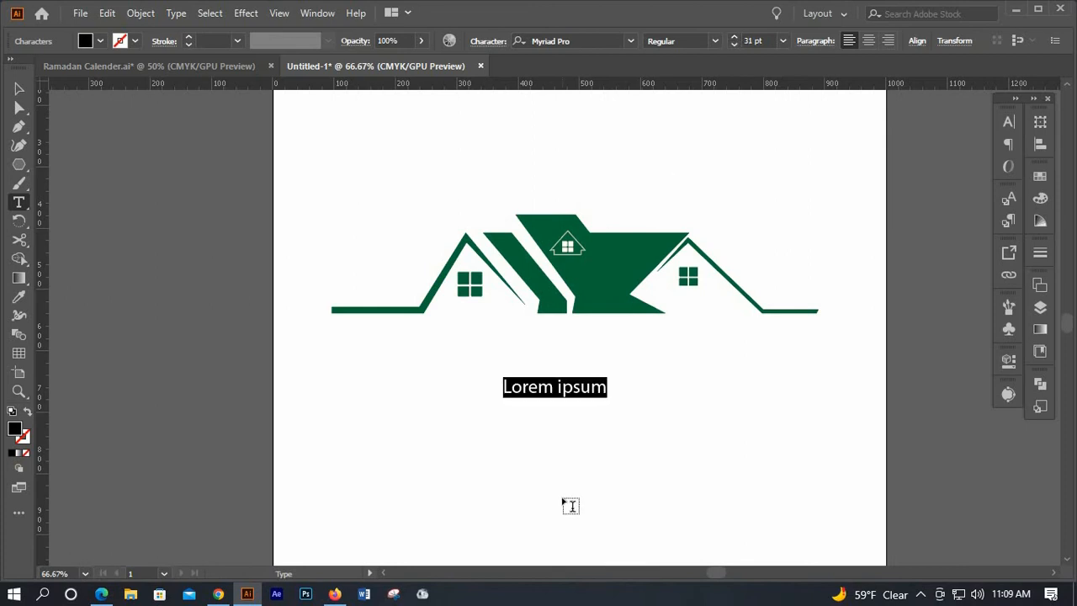
type("N")
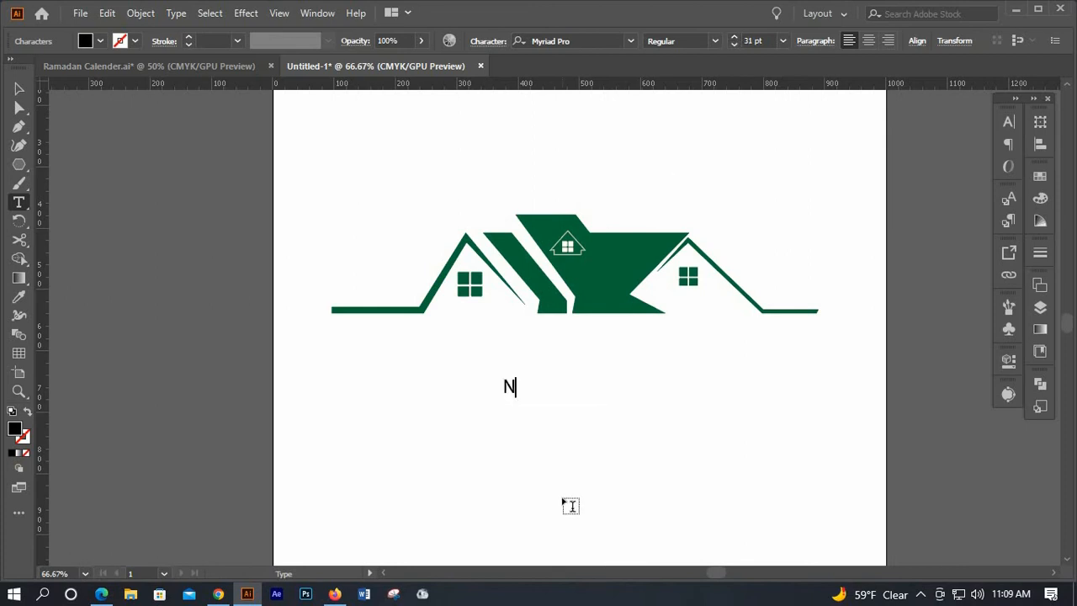
type("AGARAYAN")
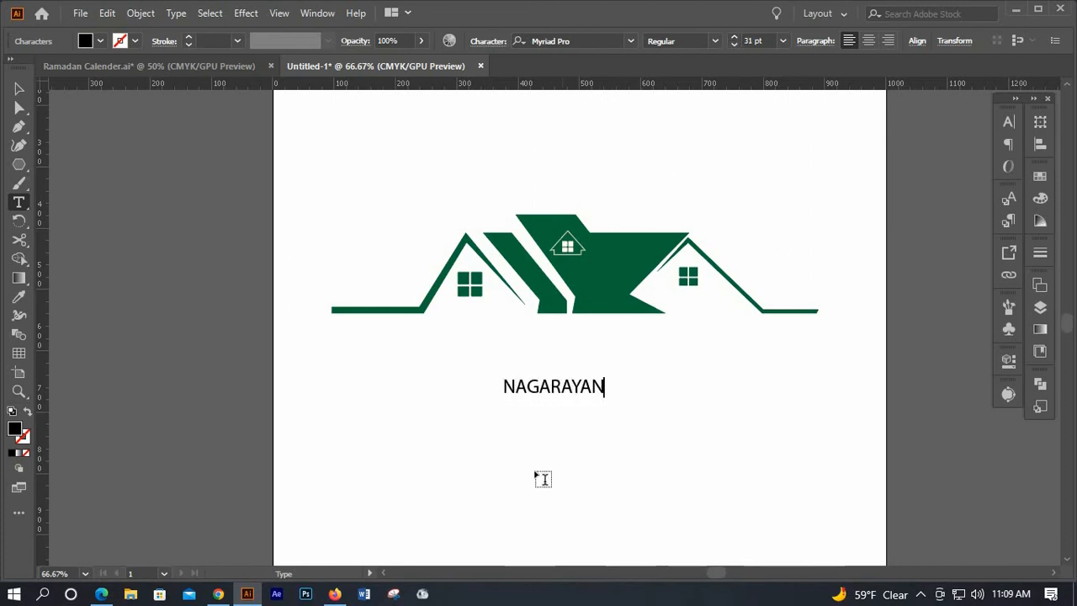
Duplicate the NAGARAYAN text directly below itself and change the copy to MODEL TOWN.
left_click(19, 89)
left_click_drag(548, 408, 549, 434)
double_click(542, 411)
type("MODEL T")
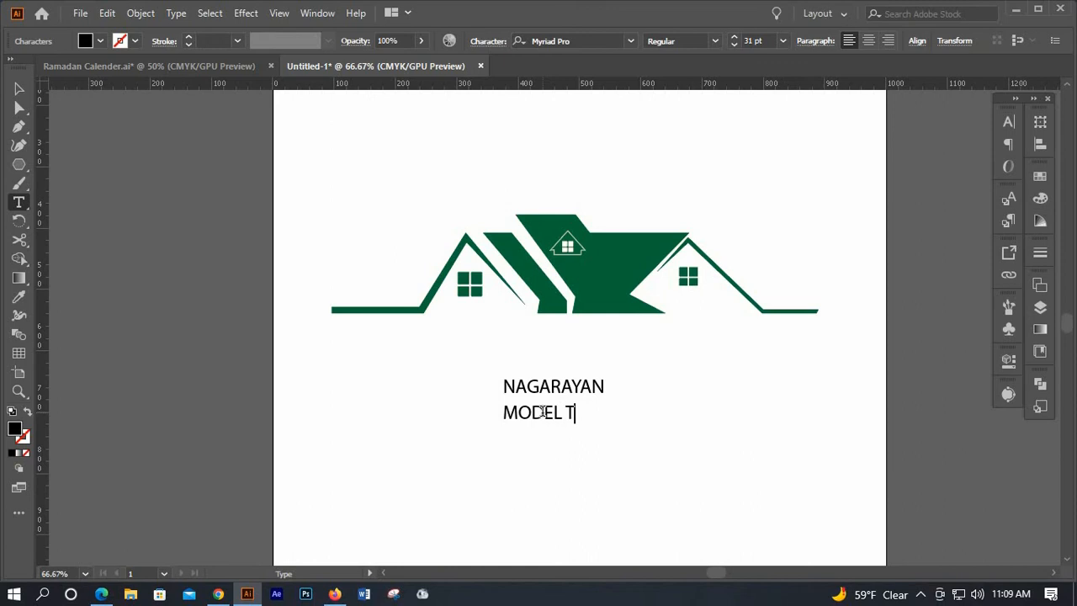
type("N")
key("Escape")
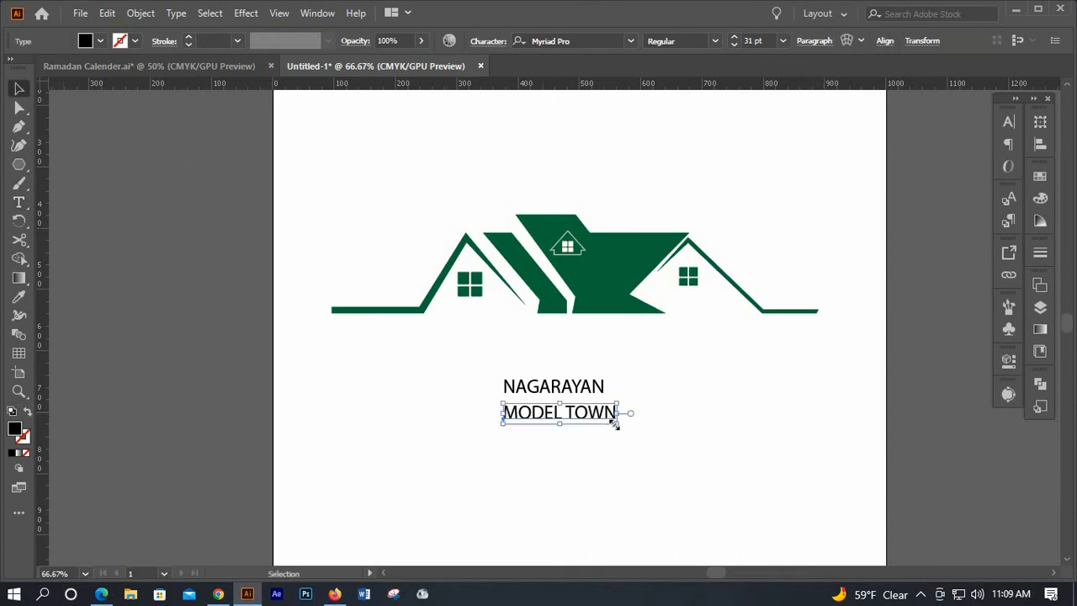
Enlarge the MODEL TOWN text to about 95 pt and move NAGARAYAN up so the two lines are separated.
left_click_drag(693, 481, 814, 527)
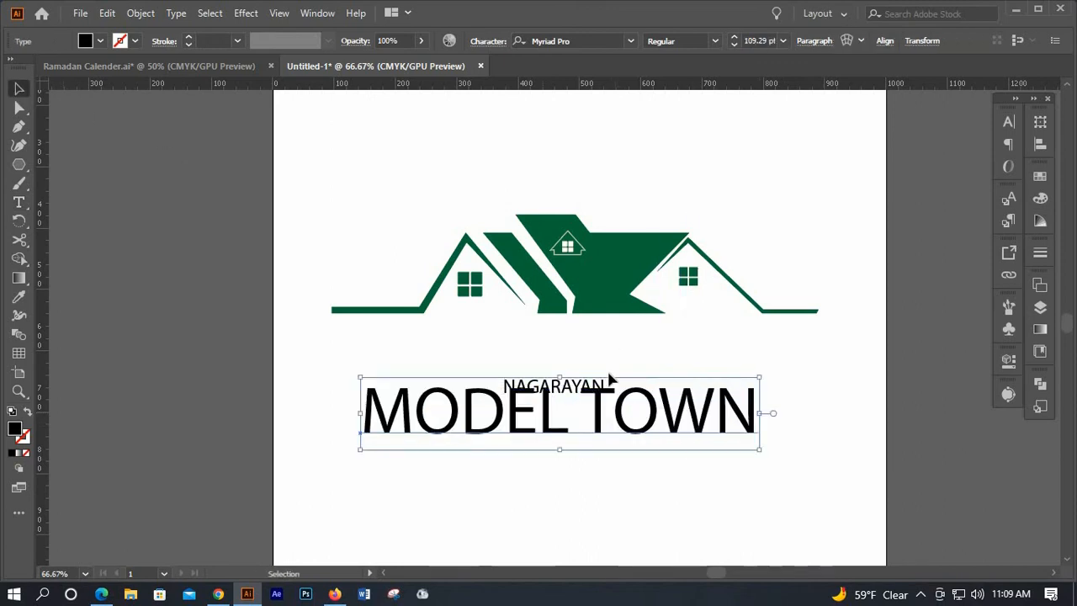
left_click(592, 381)
left_click_drag(595, 404, 588, 360)
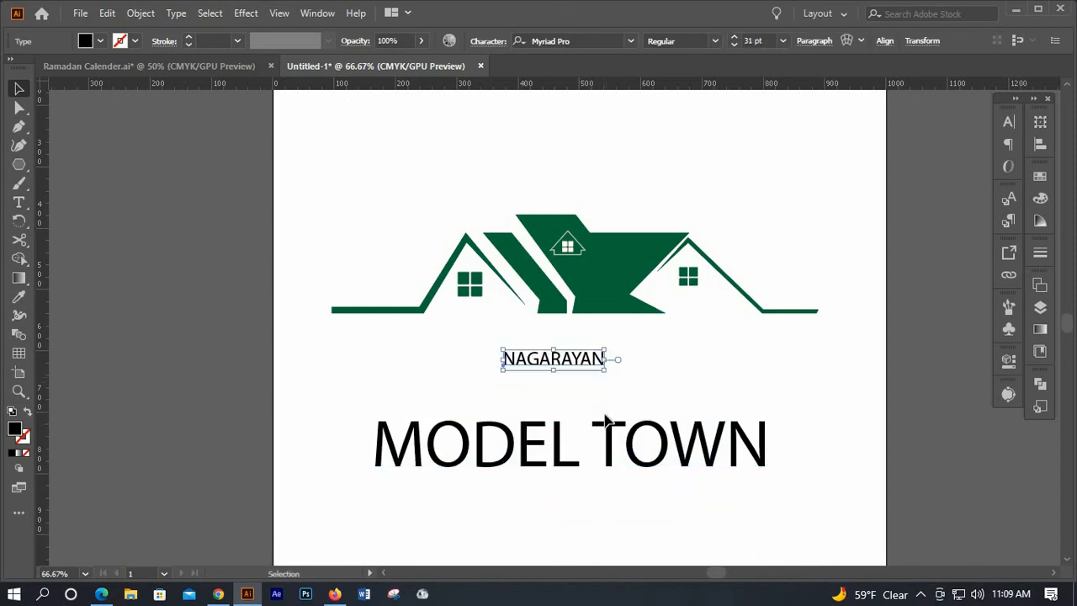
left_click_drag(610, 424, 611, 402)
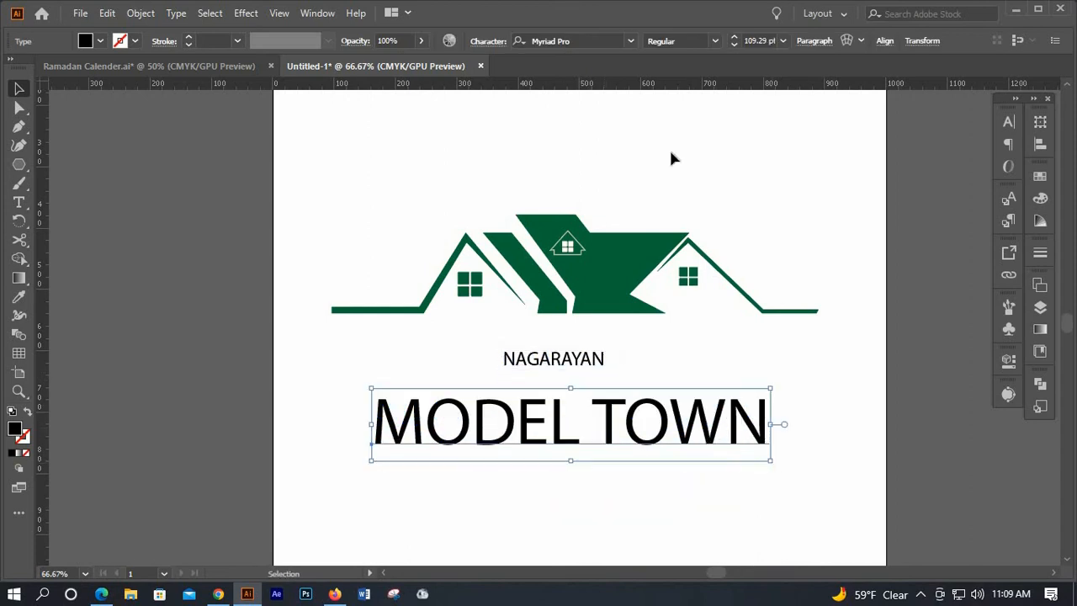
left_click_drag(761, 456, 741, 443)
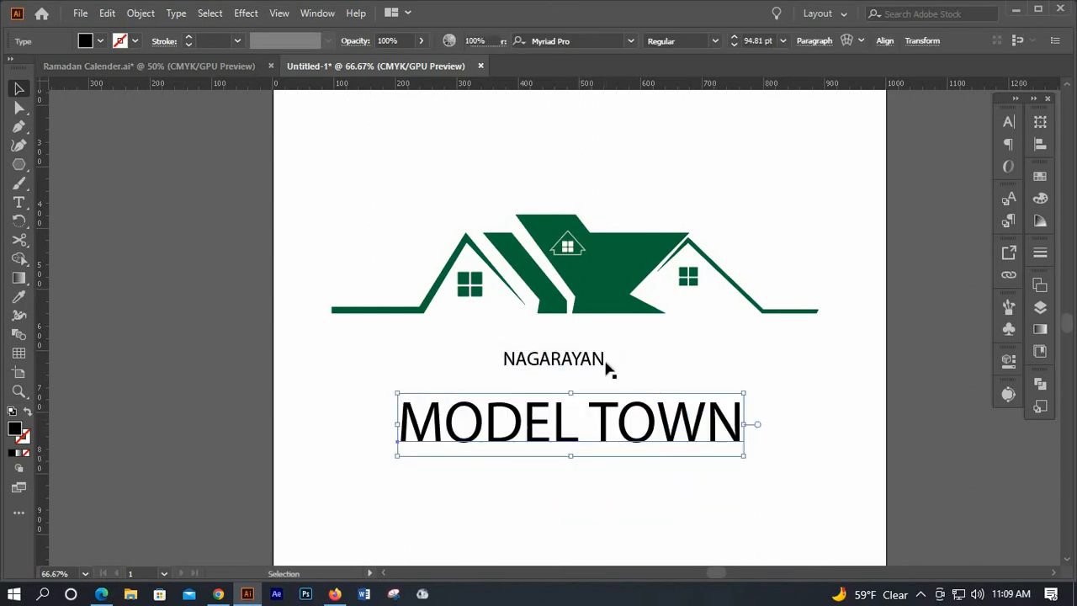
Set the MODEL TOWN text to the Aloevera font and move it slightly up and left, closer to NAGARAYAN.
left_click(608, 366)
scroll(597, 337, "down", 3)
left_click(598, 334)
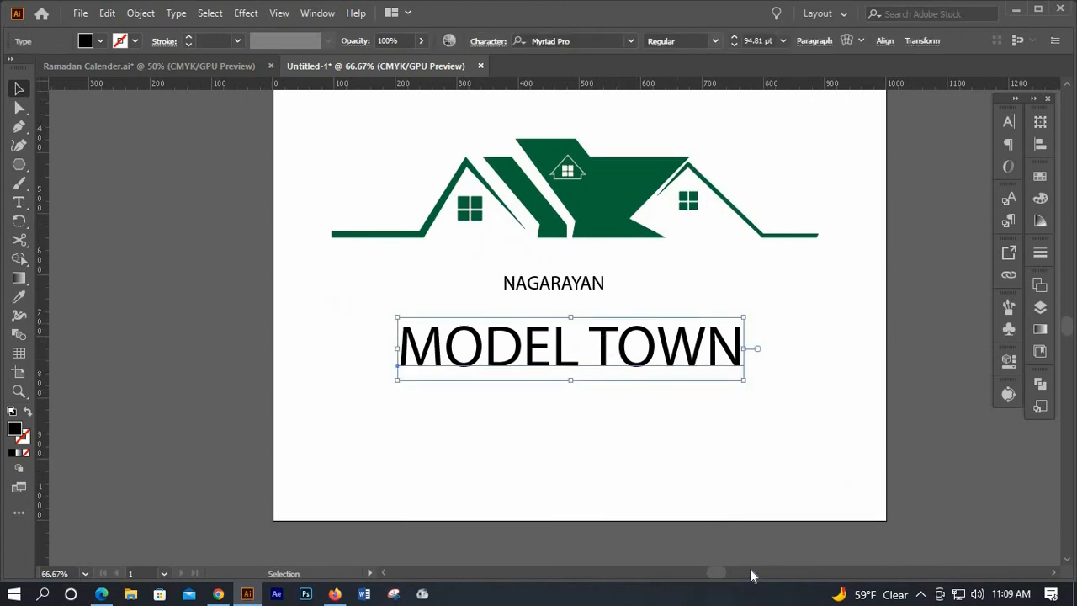
left_click_drag(723, 572, 740, 572)
left_click(632, 41)
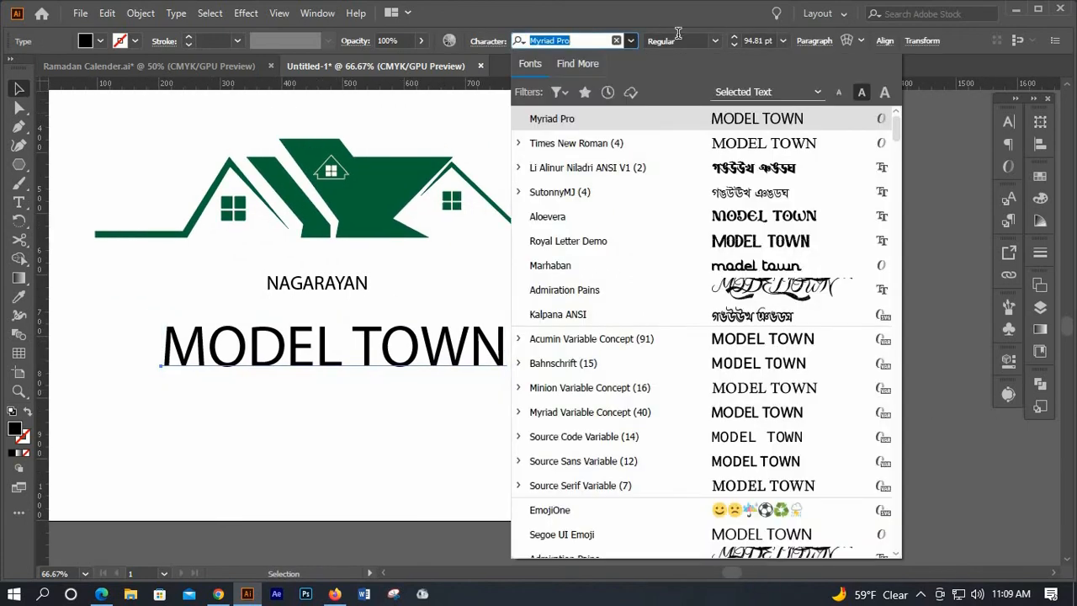
left_click(926, 114)
left_click(633, 41)
scroll(728, 149, "down", 1)
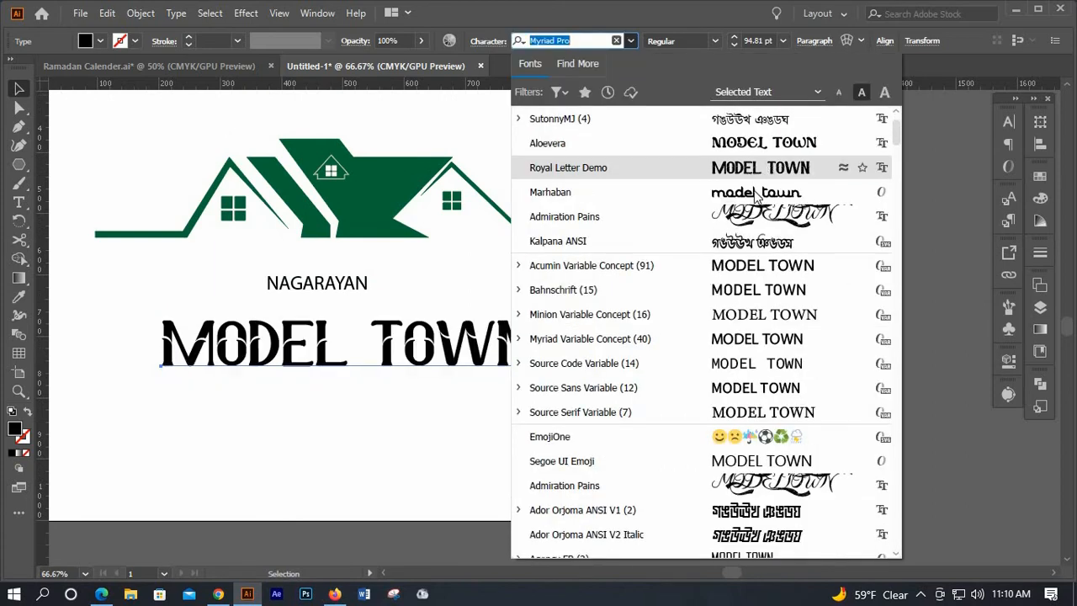
left_click(758, 144)
left_click(217, 400)
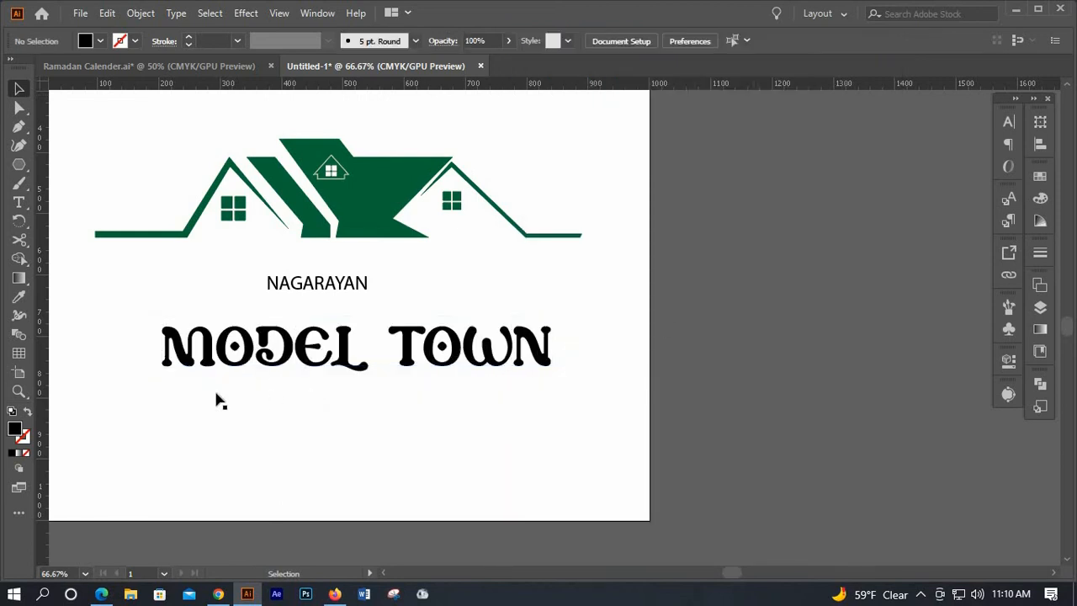
scroll(131, 384, "up", 3)
left_click_drag(328, 408, 302, 395)
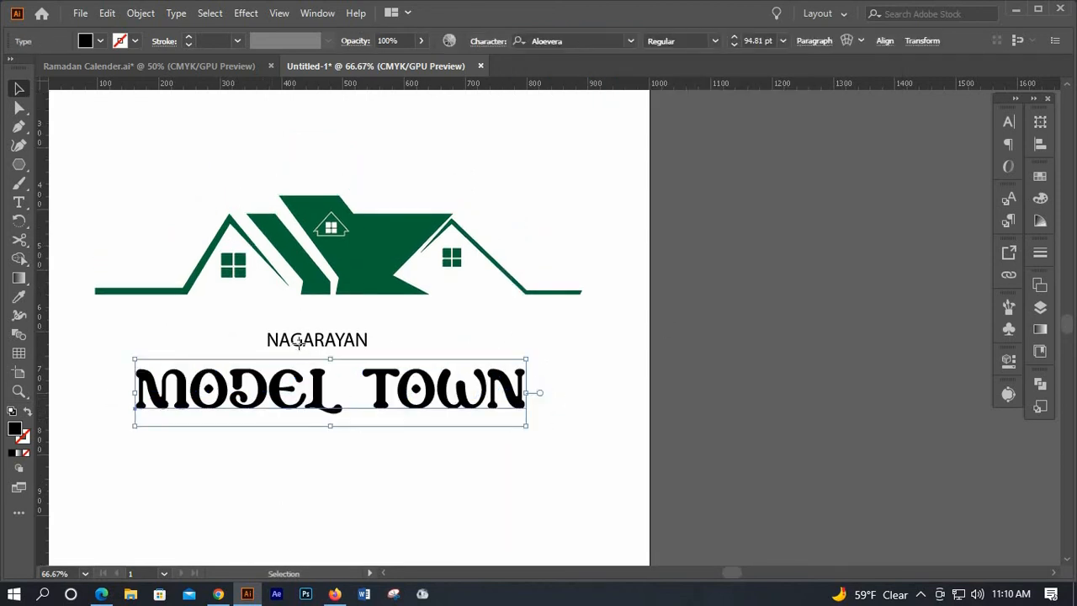
Set the NAGARAYAN text to the Aloevera font and enlarge it to about 58 pt.
left_click(298, 341)
left_click(631, 42)
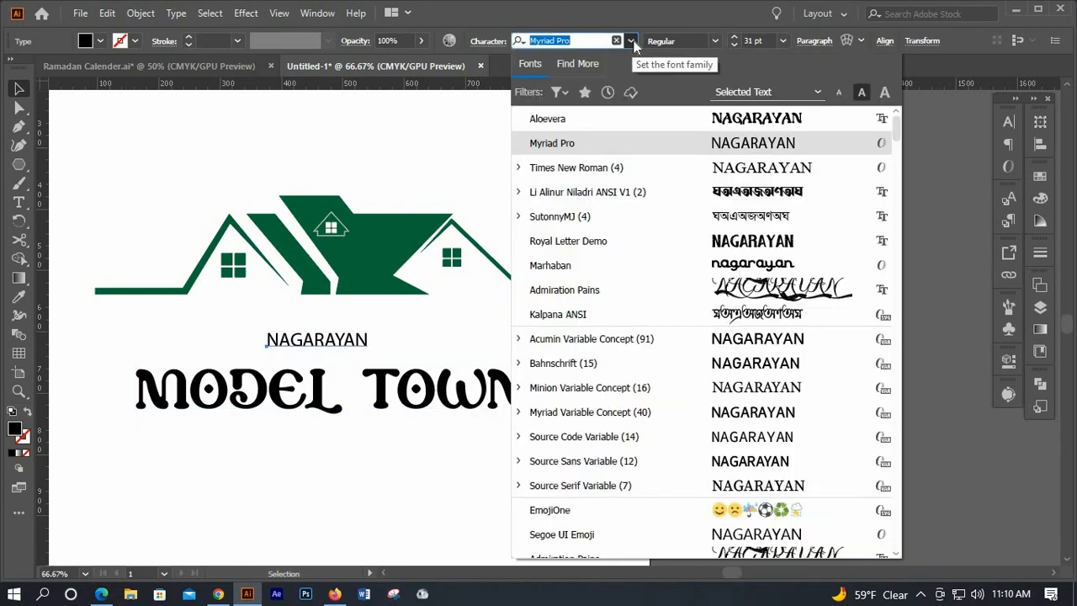
key("Return")
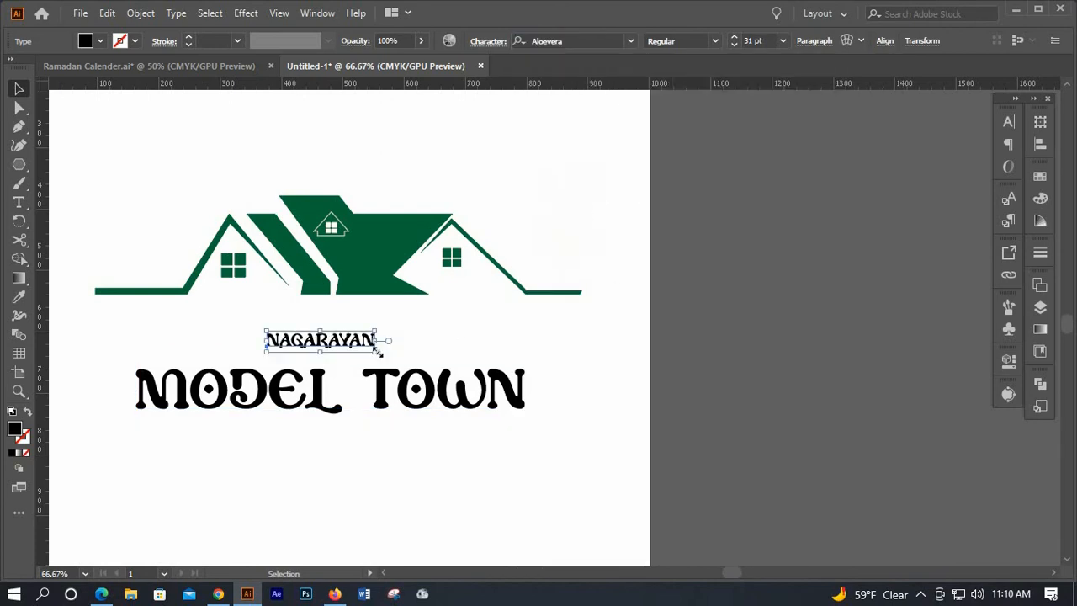
left_click_drag(416, 368, 422, 368)
scroll(742, 569, "down", 1)
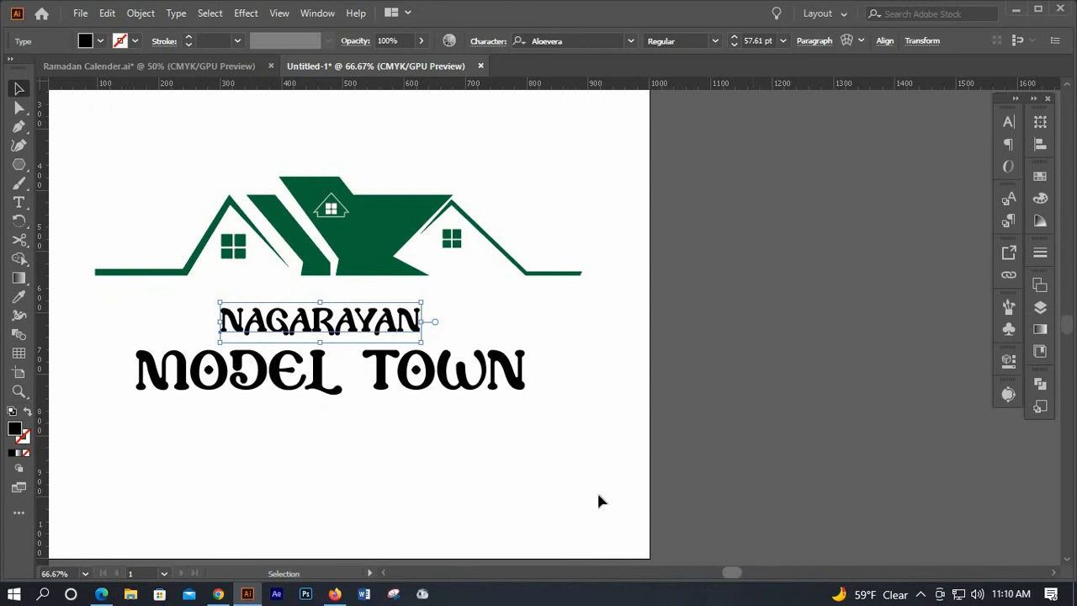
Match MODEL TOWN to NAGARAYAN's text style with the Eyedropper, then enlarge MODEL TOWN to 70 pt.
scroll(521, 446, "left", 3)
scroll(457, 411, "up", 1)
scroll(461, 412, "up", 1)
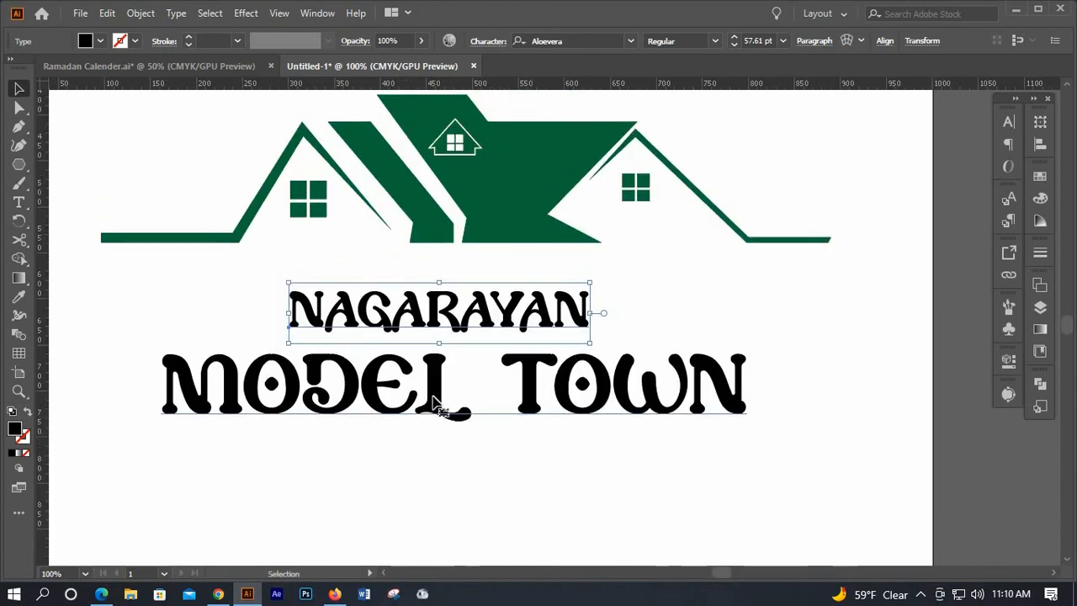
left_click(437, 404)
left_click(18, 296)
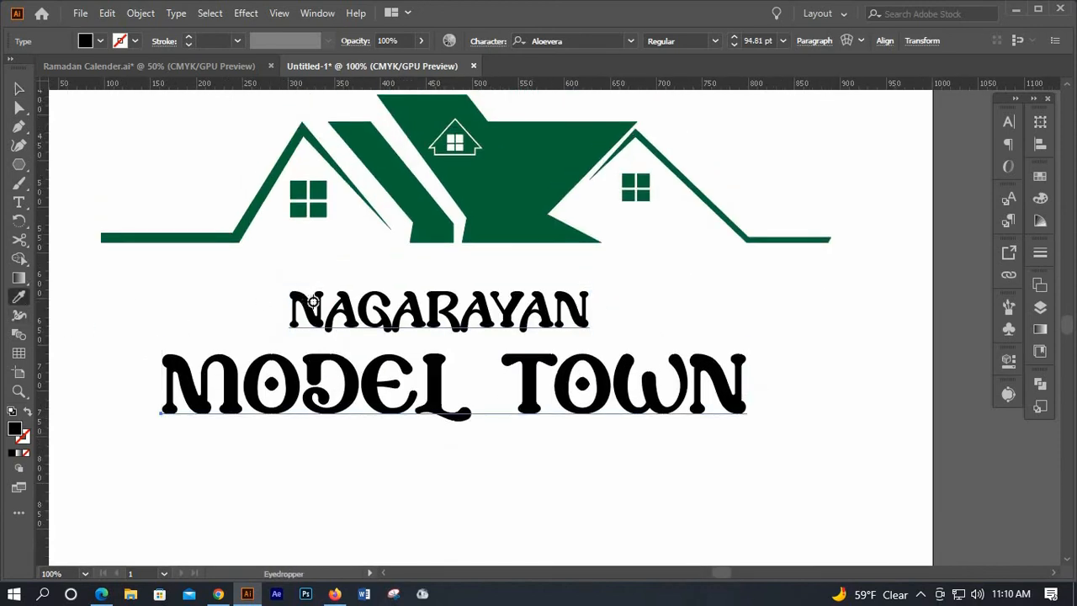
left_click(313, 301)
left_click(20, 89)
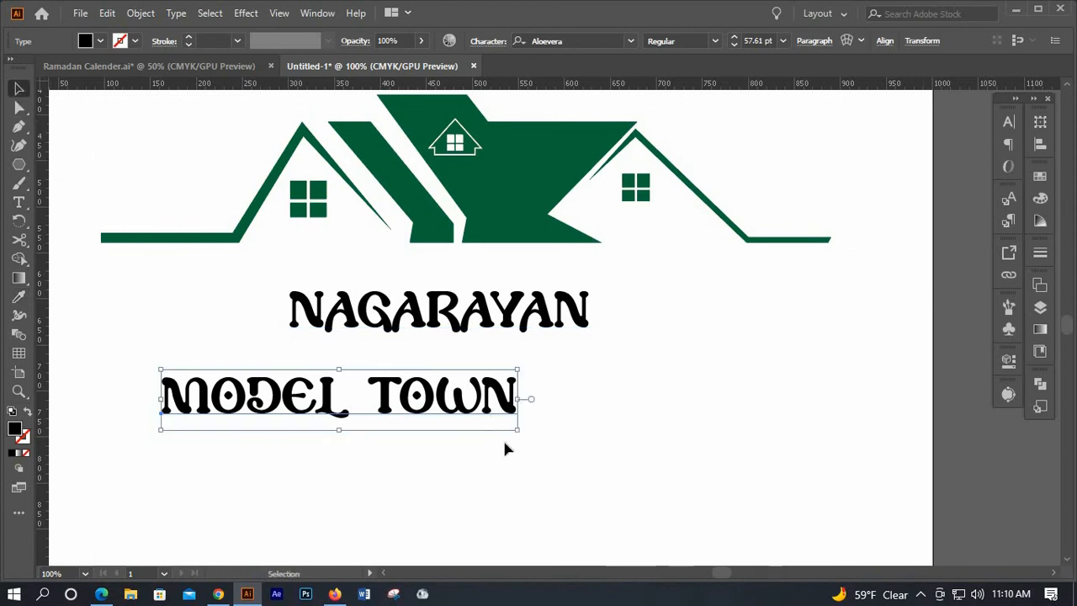
left_click_drag(518, 430, 635, 436)
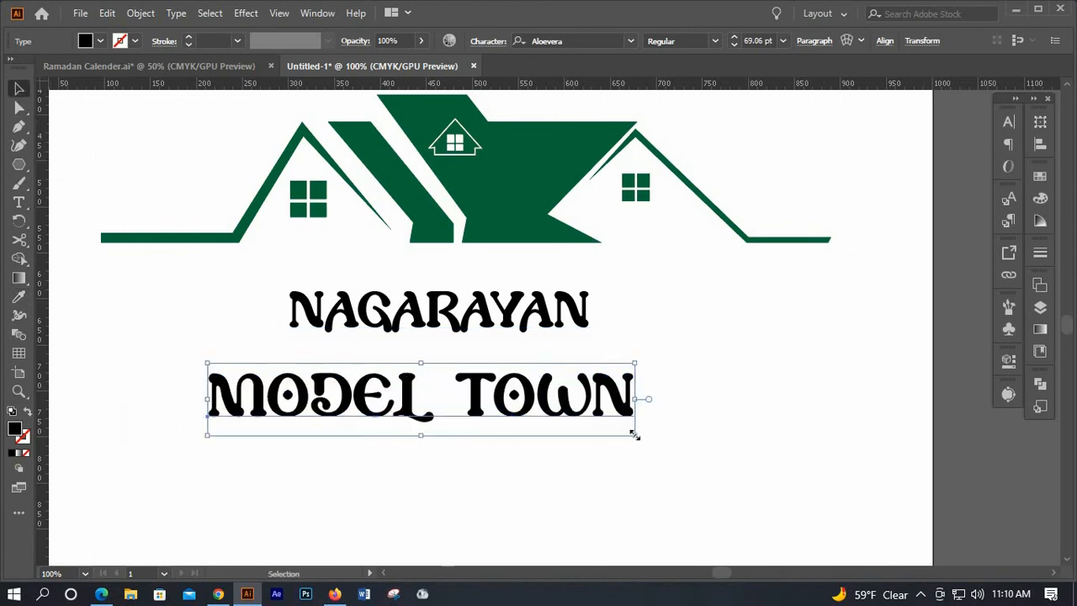
left_click(771, 41)
type("70")
key("Return")
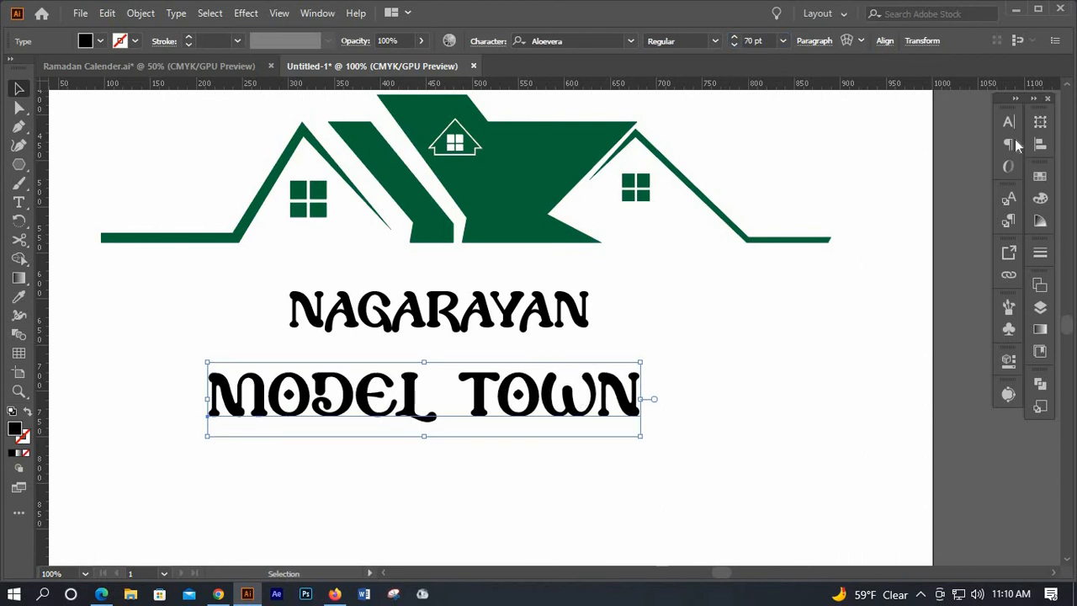
Set the tracking of MODEL TOWN to 500 and move it left and up, directly beneath NAGARAYAN.
key("ctrl+t")
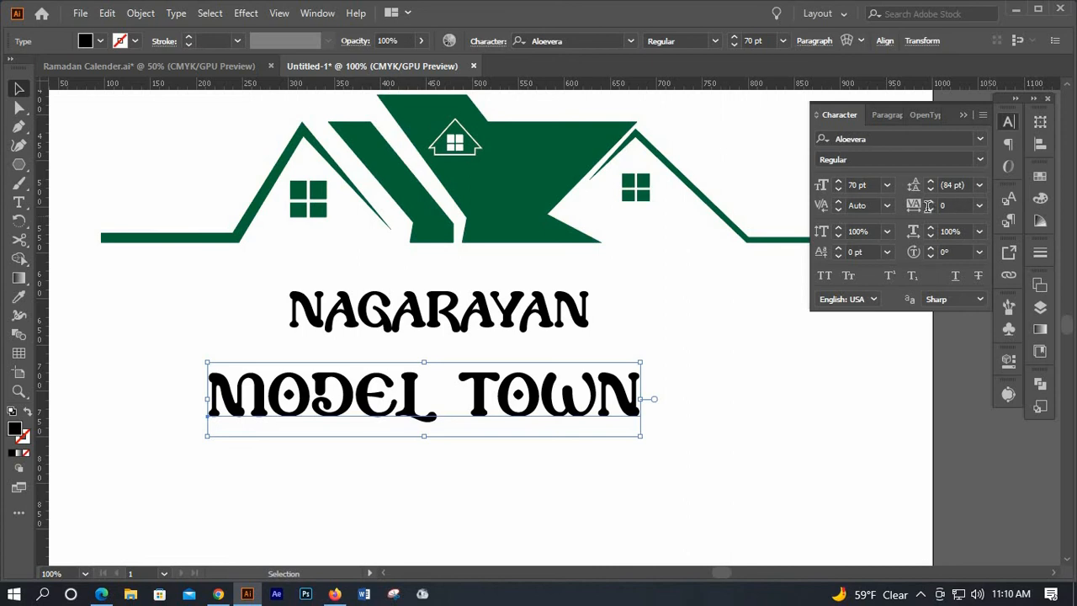
left_click(928, 205)
type("500")
key("Return")
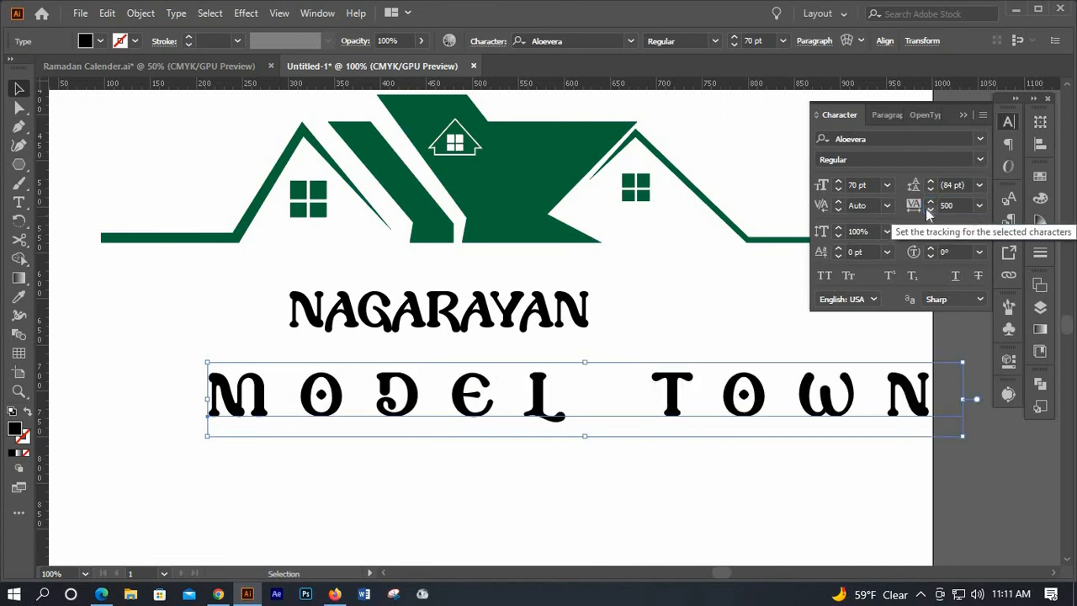
left_click(657, 484)
left_click_drag(676, 408, 578, 378)
scroll(673, 421, "up", 3)
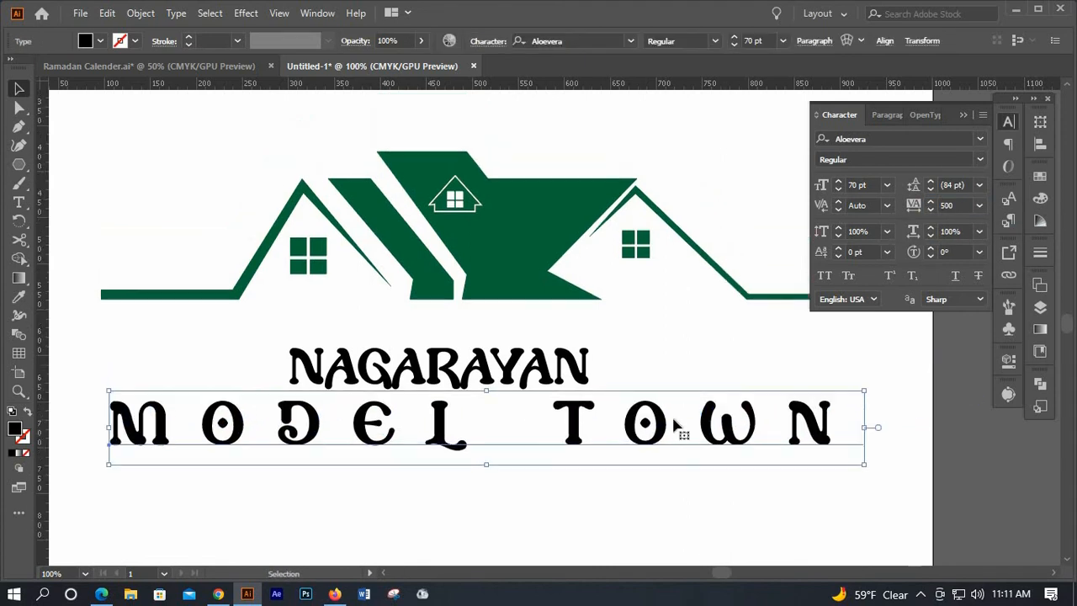
scroll(676, 429, "down", 1)
Set the tracking of NAGARAYAN to 1000 and shift it left to line up with the start of MODEL TOWN.
left_click(594, 389)
left_click(515, 383)
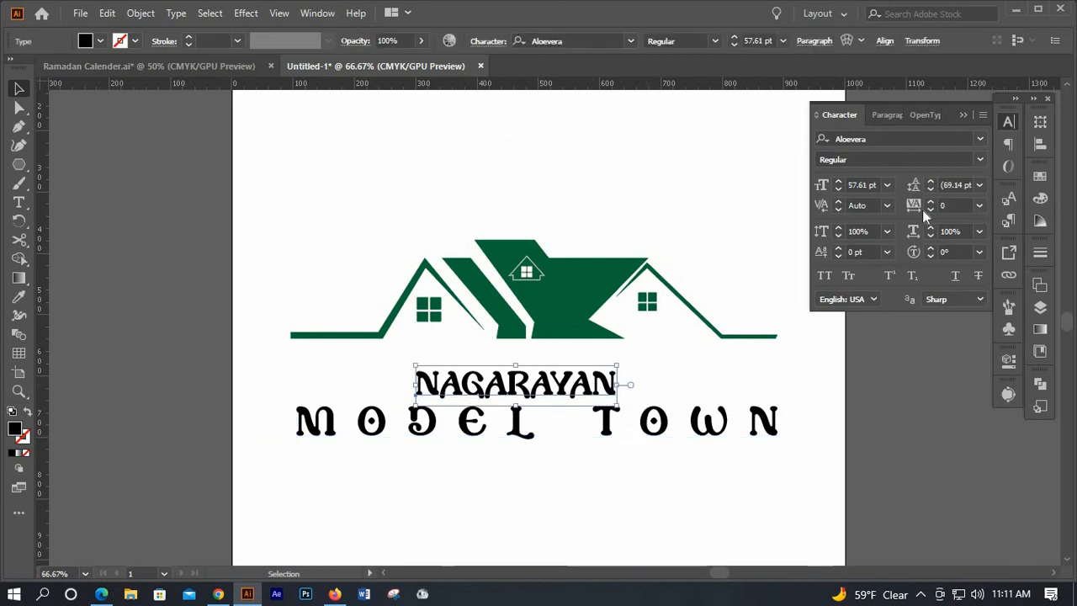
left_click(944, 205)
type("1000")
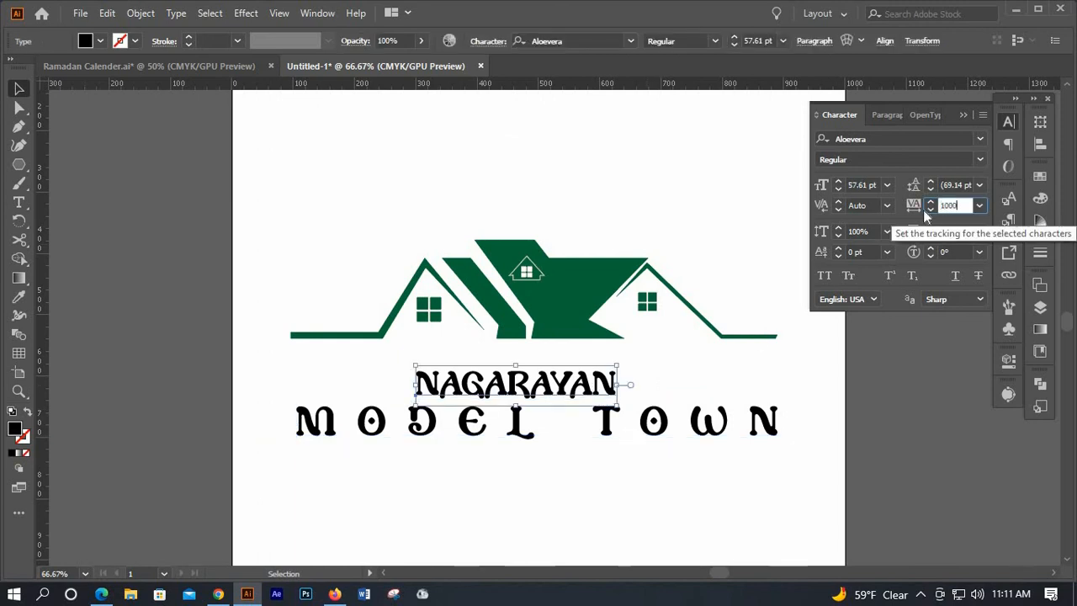
key("Return")
left_click_drag(704, 385, 593, 385)
left_click(639, 456)
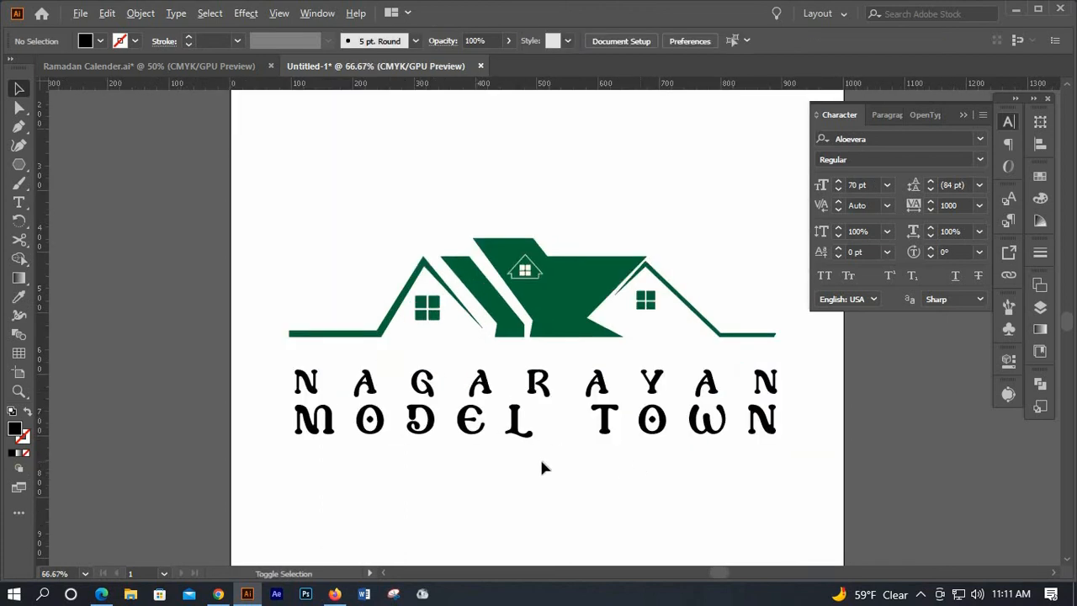
Move NAGARAYAN up a few pixels to widen the gap above MODEL TOWN.
key("ctrl+=")
scroll(488, 385, "up", 1)
left_click(485, 379)
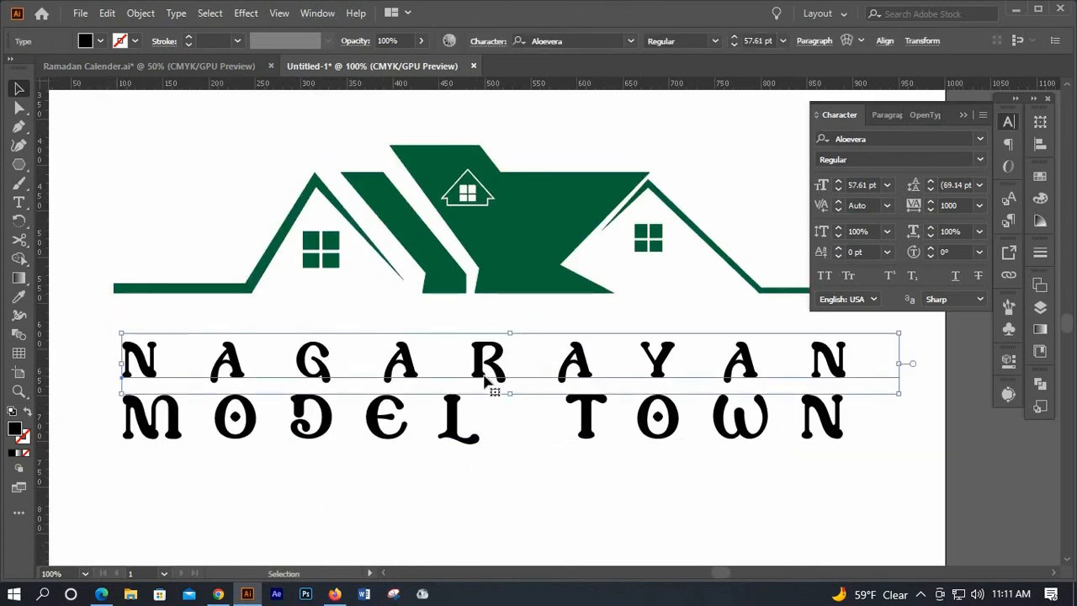
left_click_drag(485, 379, 488, 371)
left_click(496, 442)
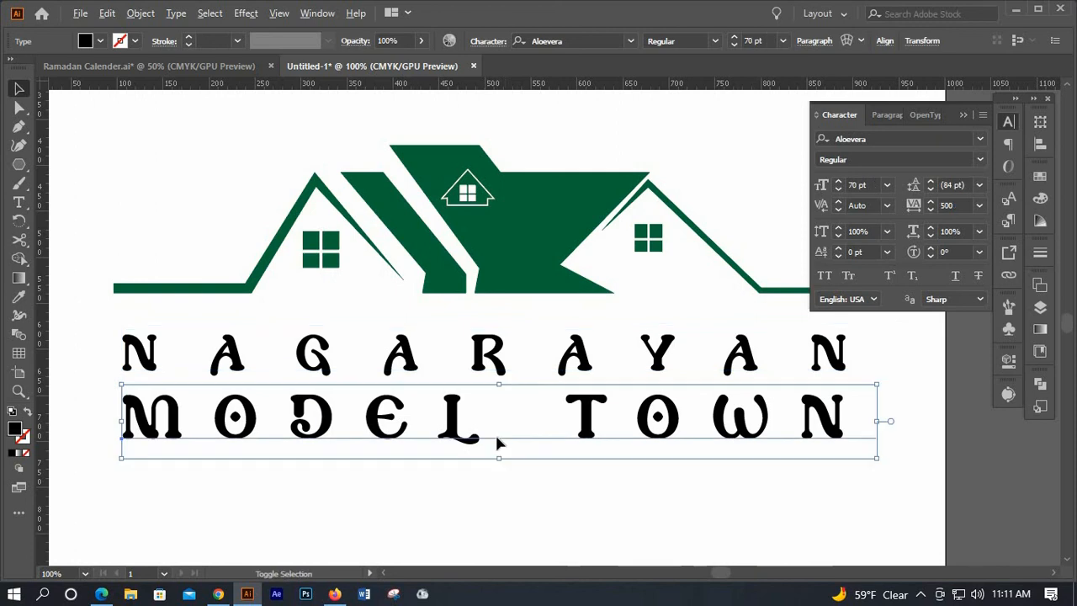
key("ctrl+minus")
key("ctrl+minus")
left_click(579, 428)
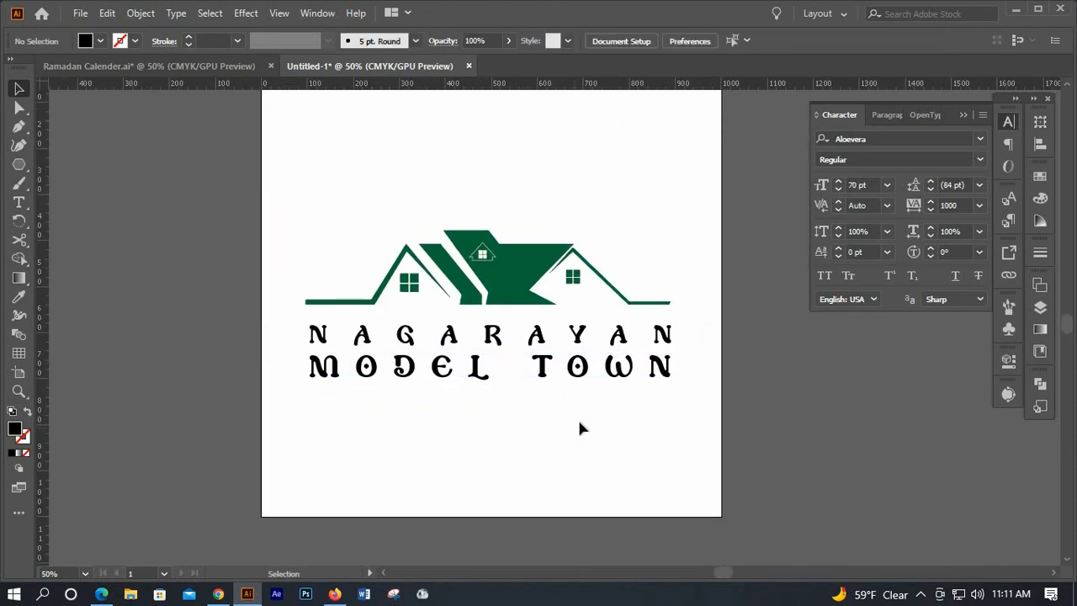
Set the tracking of the NAGARAYAN text to 500.
left_click(523, 336)
left_click(962, 205)
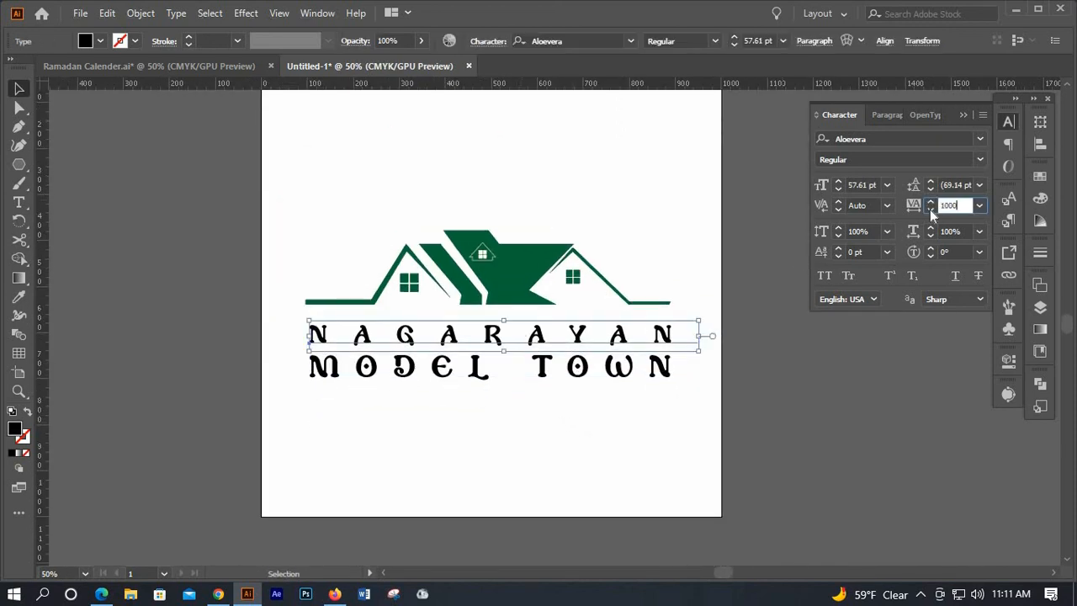
key("Return")
left_click(513, 404)
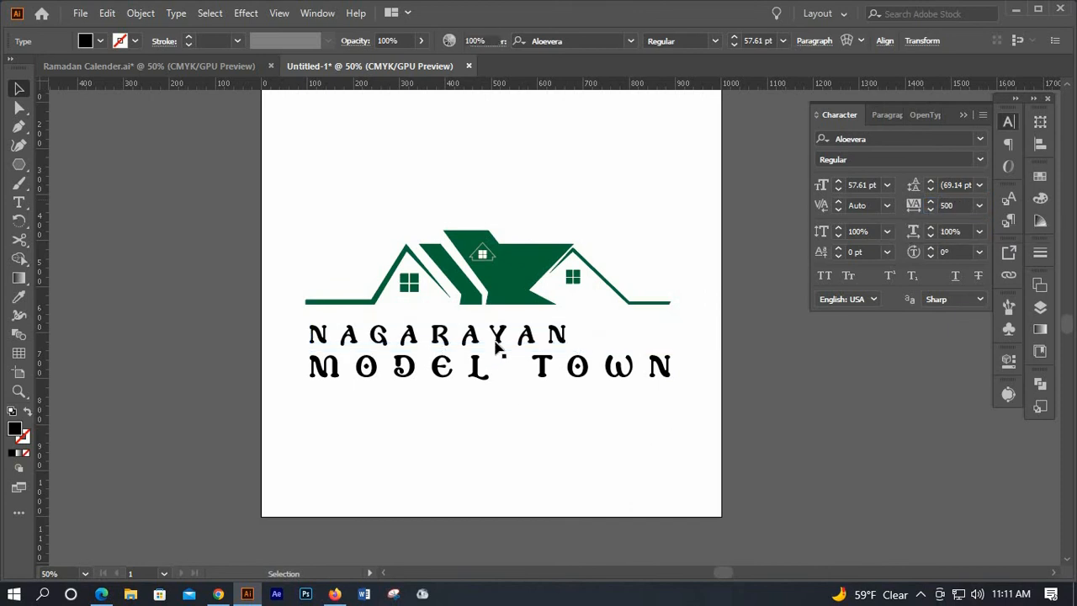
Move NAGARAYAN right and slightly down, then centre both text lines horizontally below the roofs.
left_click_drag(496, 340, 514, 401)
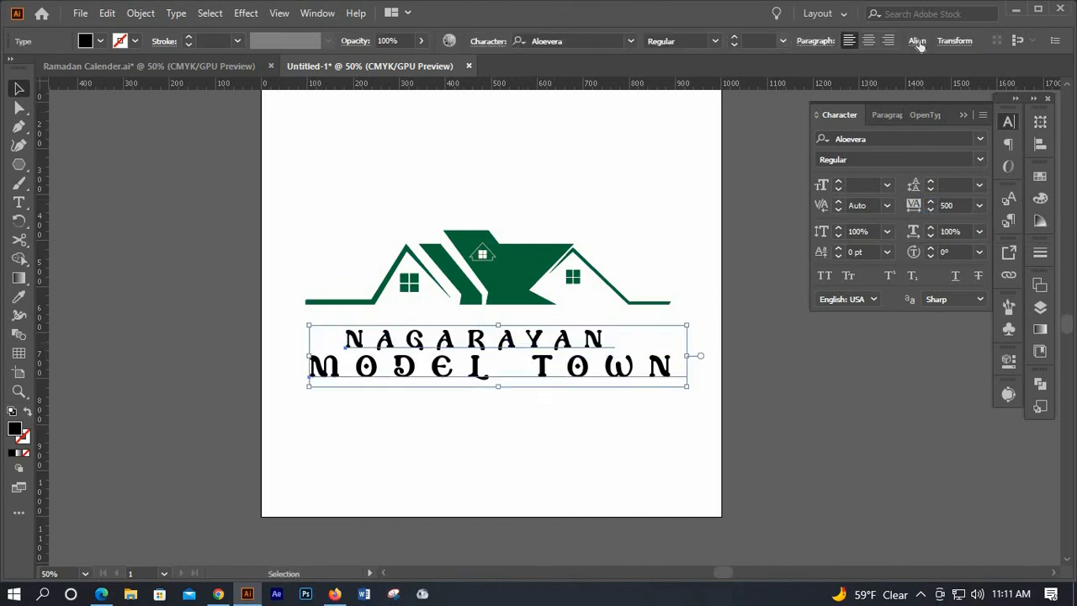
left_click(786, 86)
left_click(651, 433)
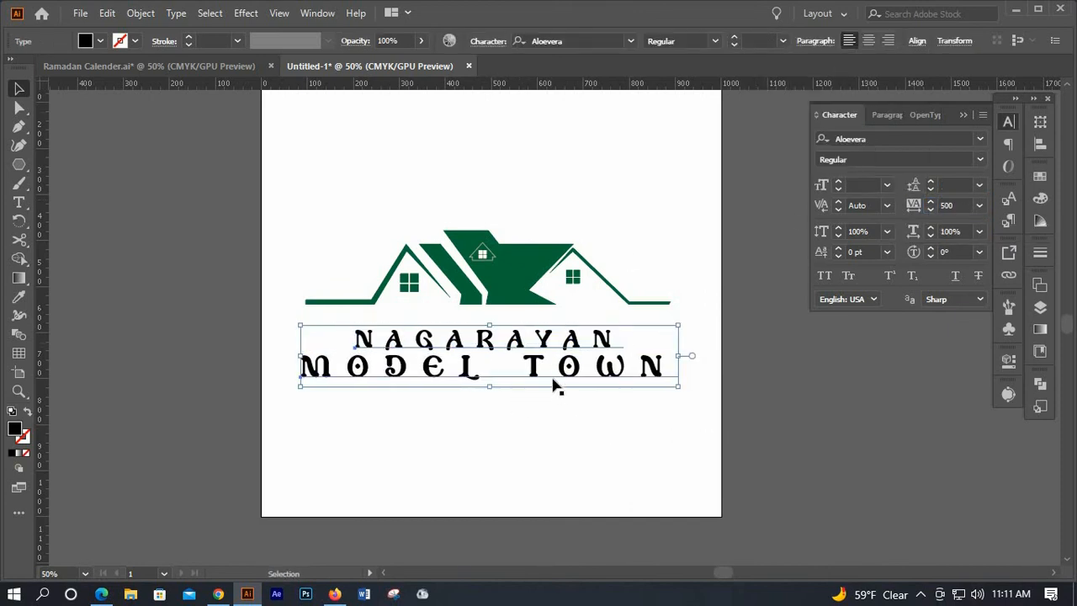
Nudge the MODEL TOWN line down a few pixels to open the gap below NAGARAYAN.
left_click(552, 379)
key("Down")
key("Down")
key("Down")
key("Down")
key("Down")
key("Down")
key("Down")
key("Down")
key("Down")
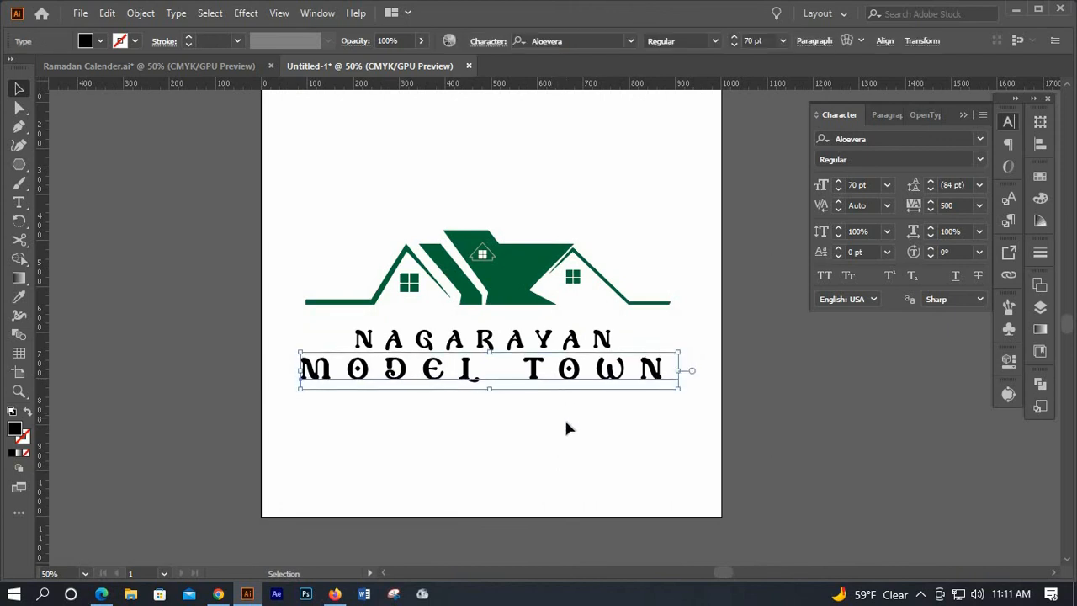
left_click(476, 428)
Nudge both text lines together a few pixels up, closer to the roofs.
left_click_drag(552, 351, 560, 349)
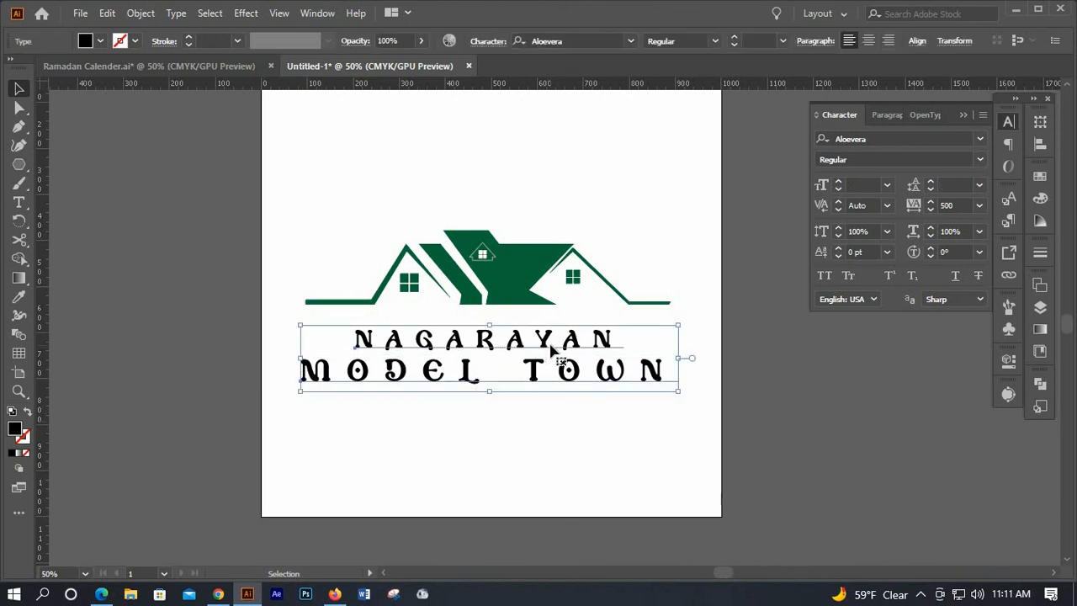
key("Up")
key("Up")
key("Up")
key("Up")
key("Up")
key("Up")
key("Up")
left_click(534, 437)
left_click(542, 381)
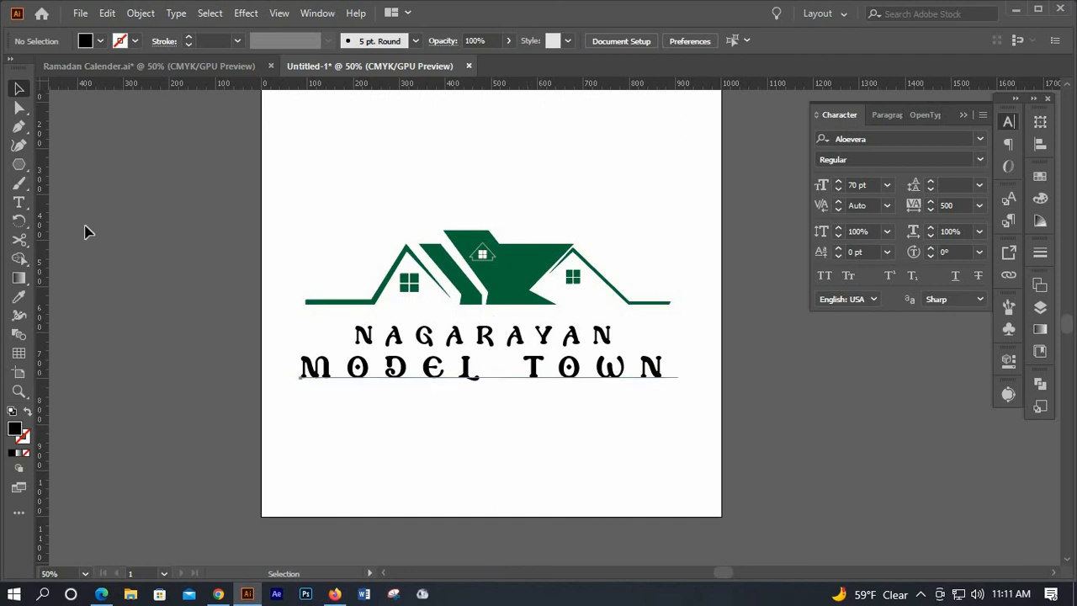
Recolour the MODEL TOWN text with the dark green sampled from the large roof shape using the Eyedropper.
key("i")
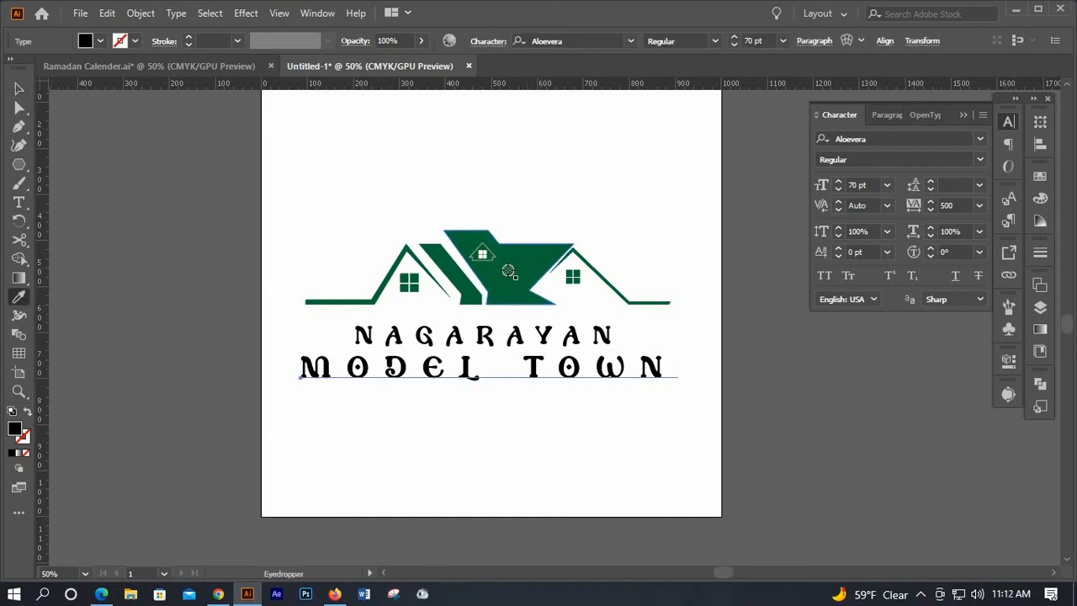
left_click(511, 271)
left_click(715, 42)
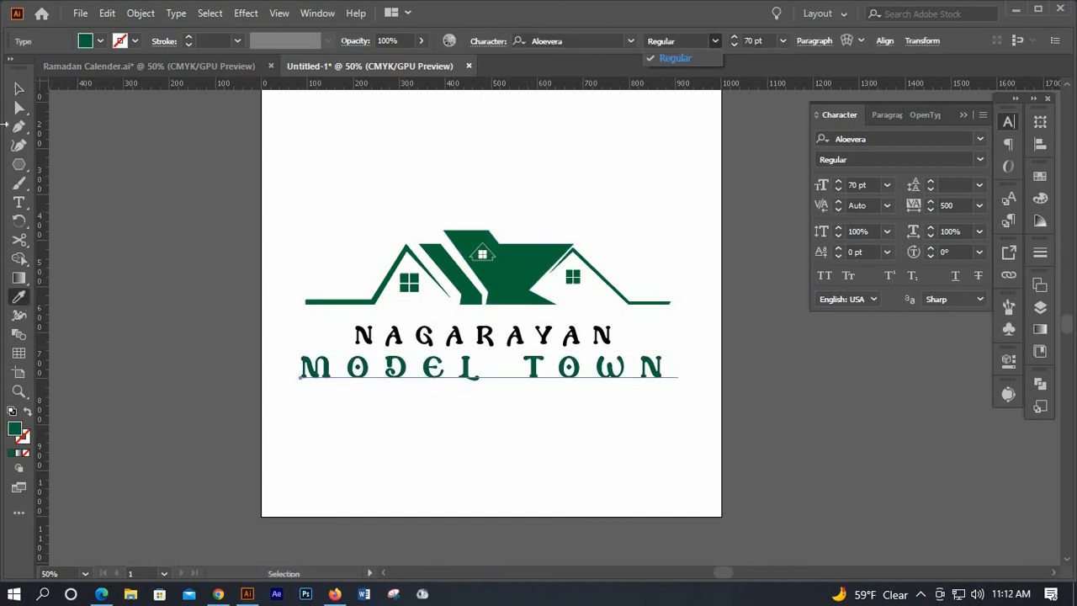
left_click(715, 42)
left_click(19, 89)
left_click(188, 202)
scroll(550, 351, "down", 1)
scroll(549, 358, "up", 1)
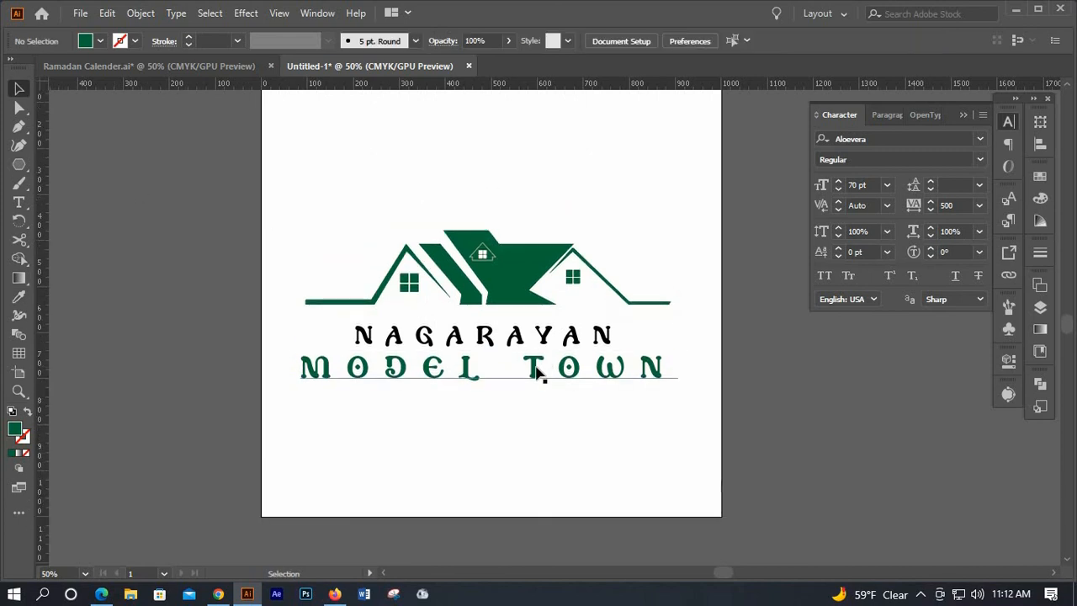
Change the fill of the NAGARAYAN text to the dark red swatch.
left_click(540, 370)
left_click(483, 335)
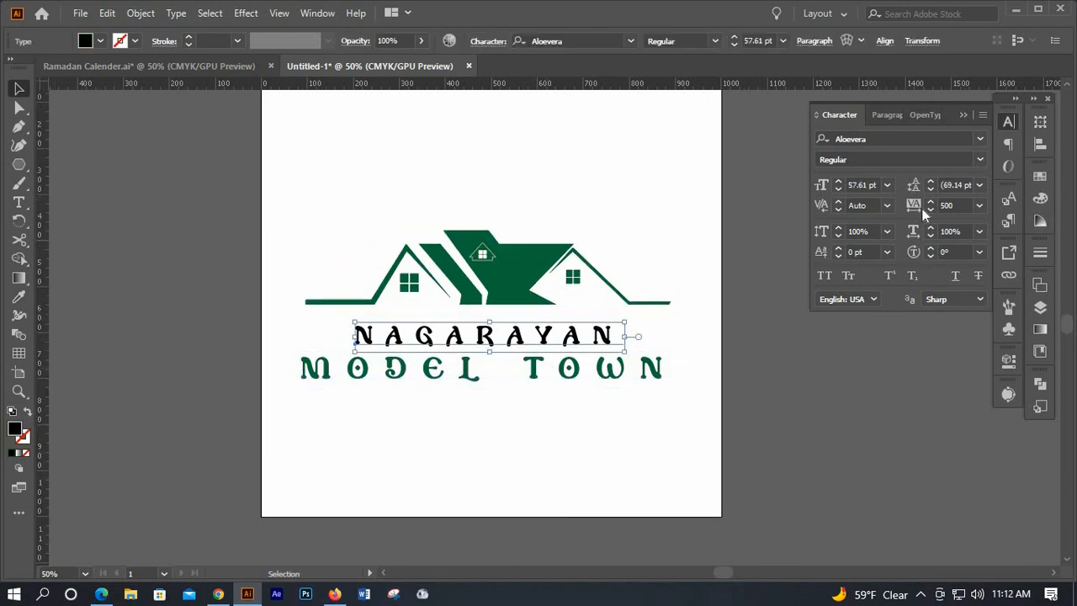
left_click(1039, 176)
left_click(948, 218)
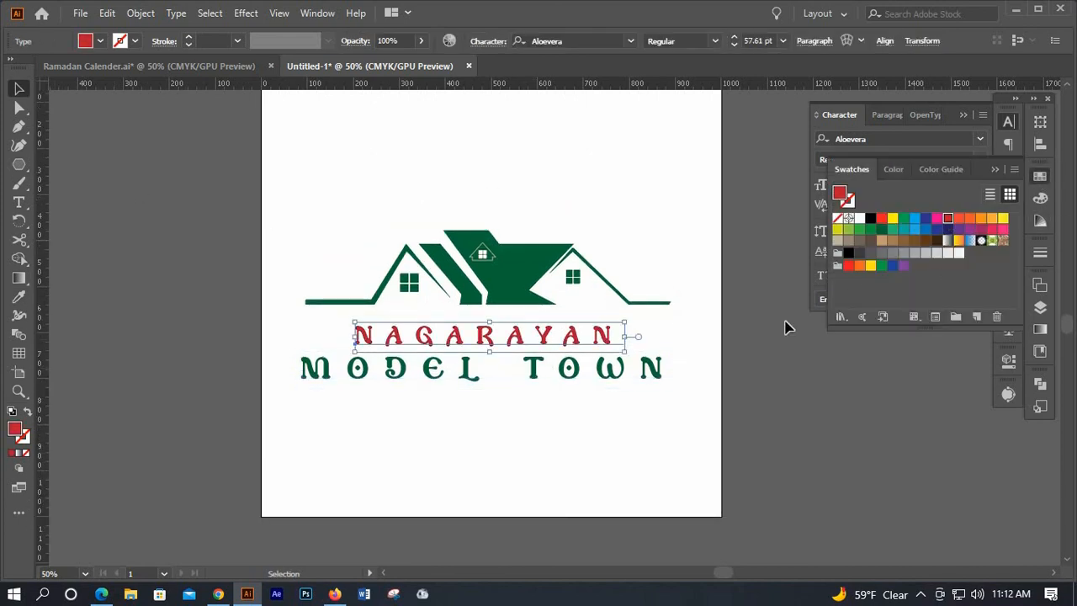
left_click(695, 354)
Thicken the NAGARAYAN letters with a red outline stroke set to 1 pt.
left_click(562, 337)
left_click(24, 438)
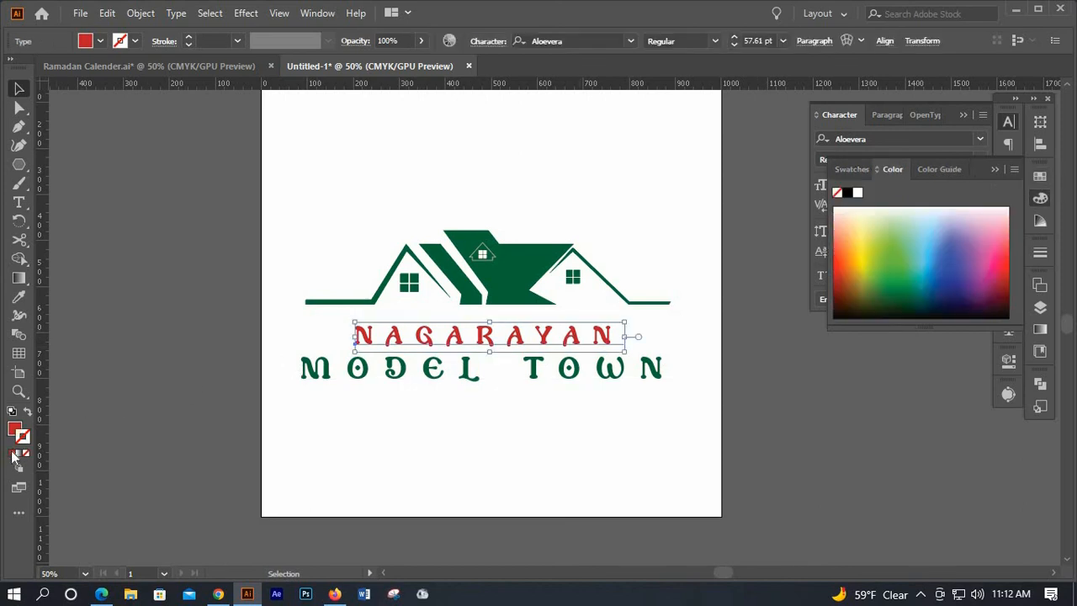
left_click(13, 454)
scroll(223, 35, "up", 1)
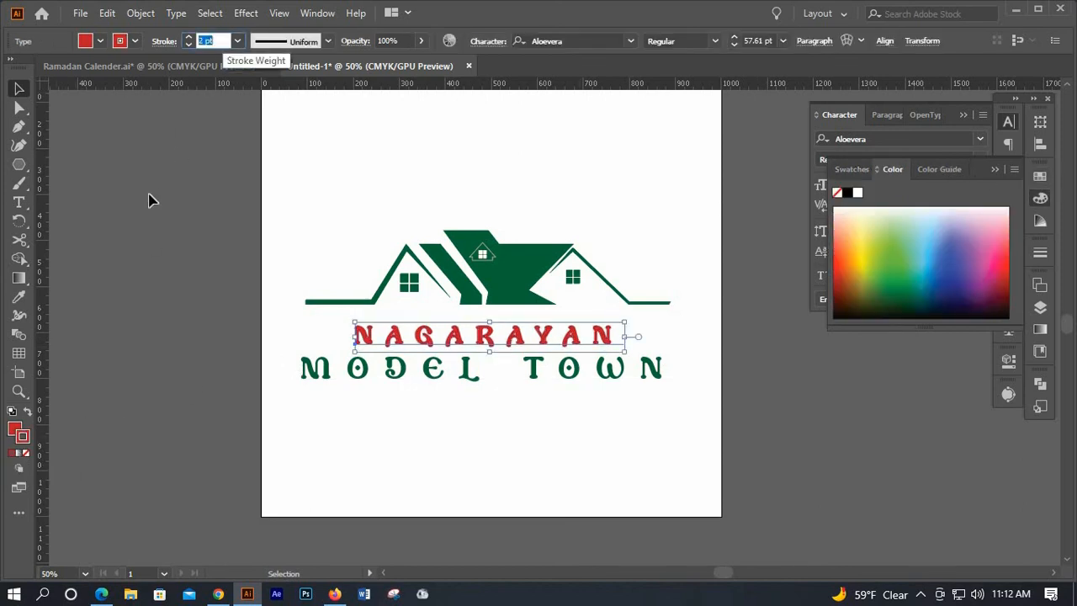
left_click(286, 280)
left_click(385, 331)
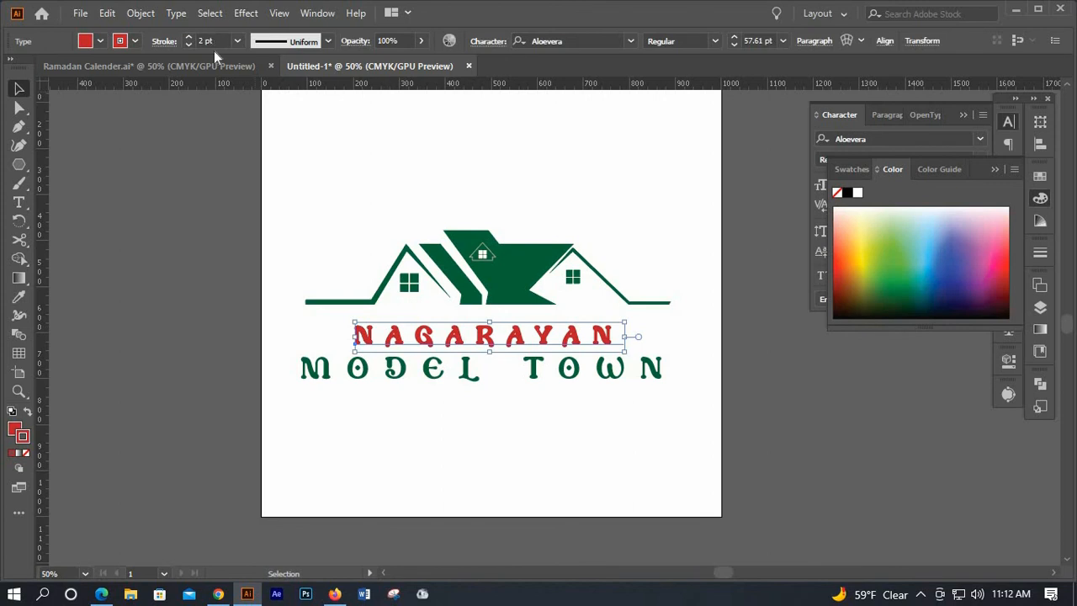
scroll(212, 42, "down", 1)
left_click(570, 405)
scroll(571, 405, "down", 1)
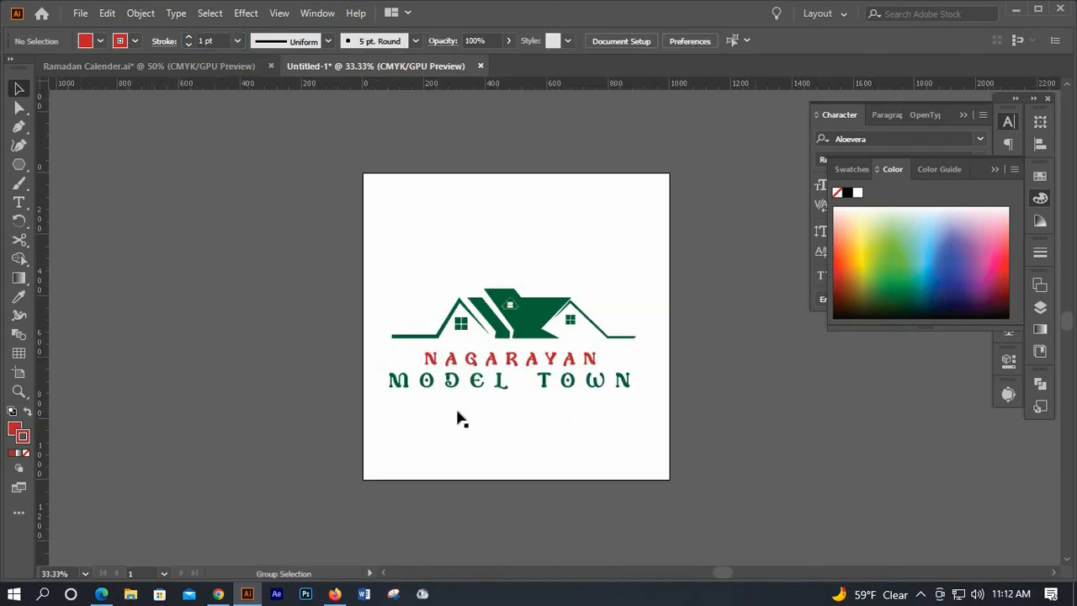
Select the whole logo with both text lines and nudge it up and slightly right on the artboard.
scroll(457, 412, "up", 1)
left_click_drag(258, 207, 636, 445)
scroll(607, 430, "up", 1)
scroll(694, 423, "up", 1)
left_click_drag(300, 247, 553, 453)
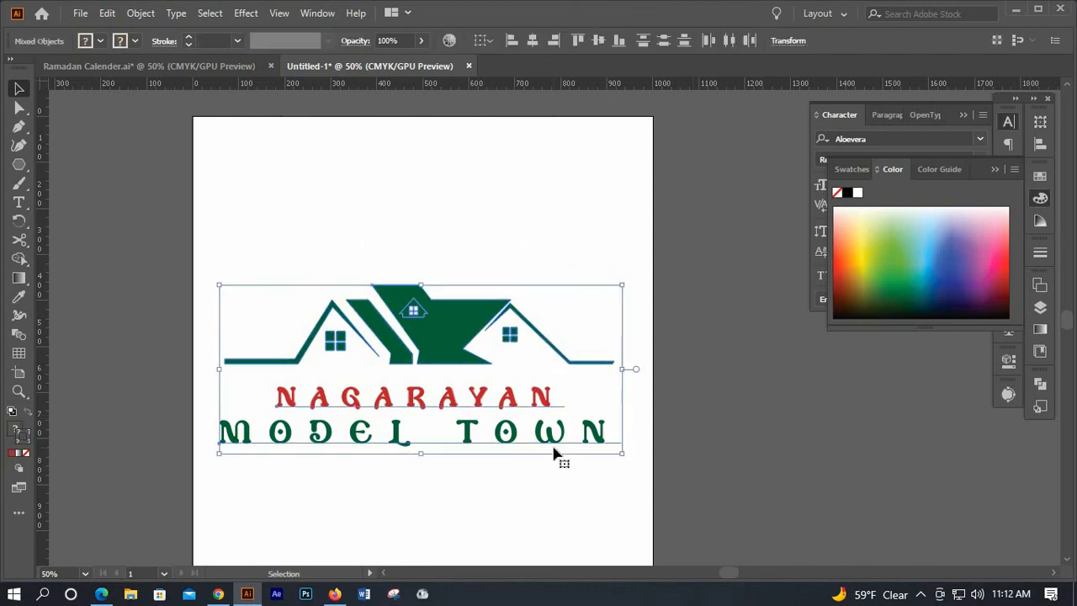
key("Up")
key("Up")
key("Up")
key("Up")
key("Up")
key("Up")
key("Up")
key("Up")
key("Up")
key("Up")
key("Up")
key("Up")
key("Up")
key("Up")
key("Right")
key("Right")
key("Right")
key("Right")
key("Right")
key("Right")
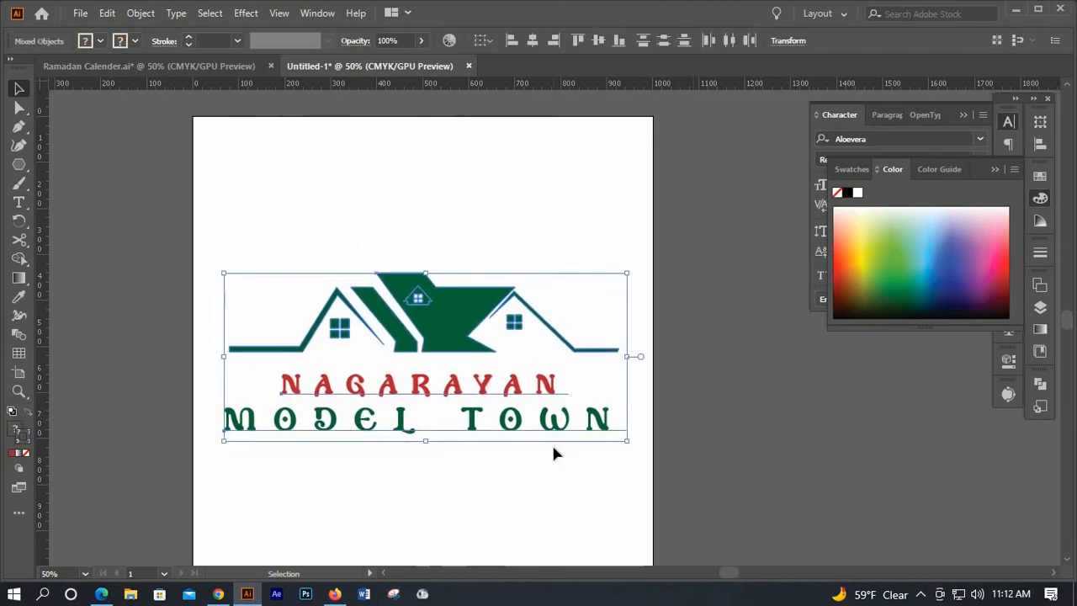
left_click(258, 183)
Inspect the spacing of the roofs and both text lines up close and on the whole artboard.
scroll(212, 244, "down", 3)
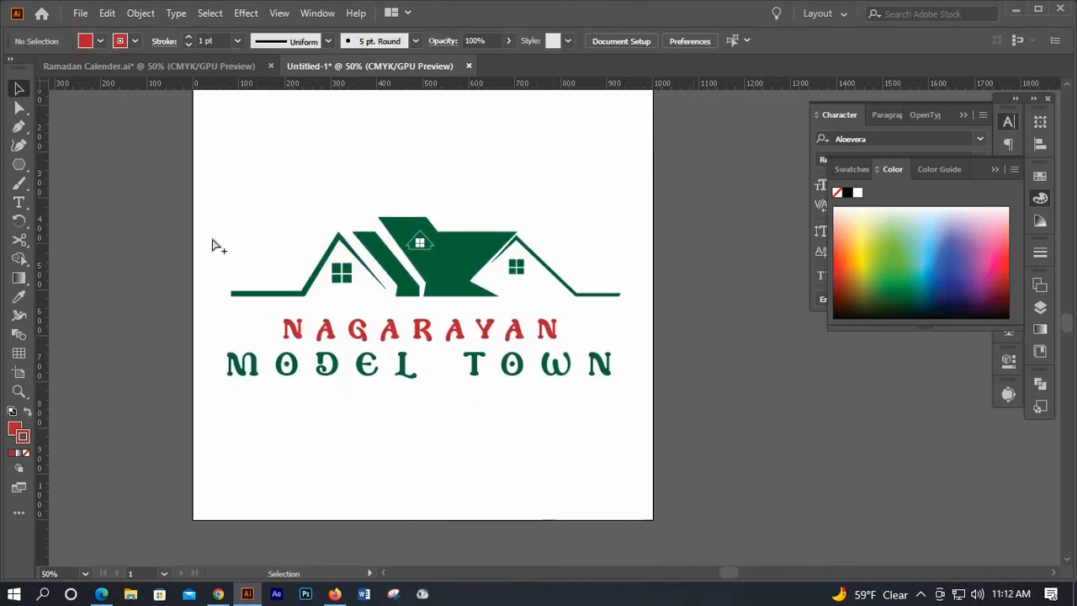
scroll(212, 244, "up", 1)
scroll(670, 445, "down", 1)
scroll(771, 425, "up", 1)
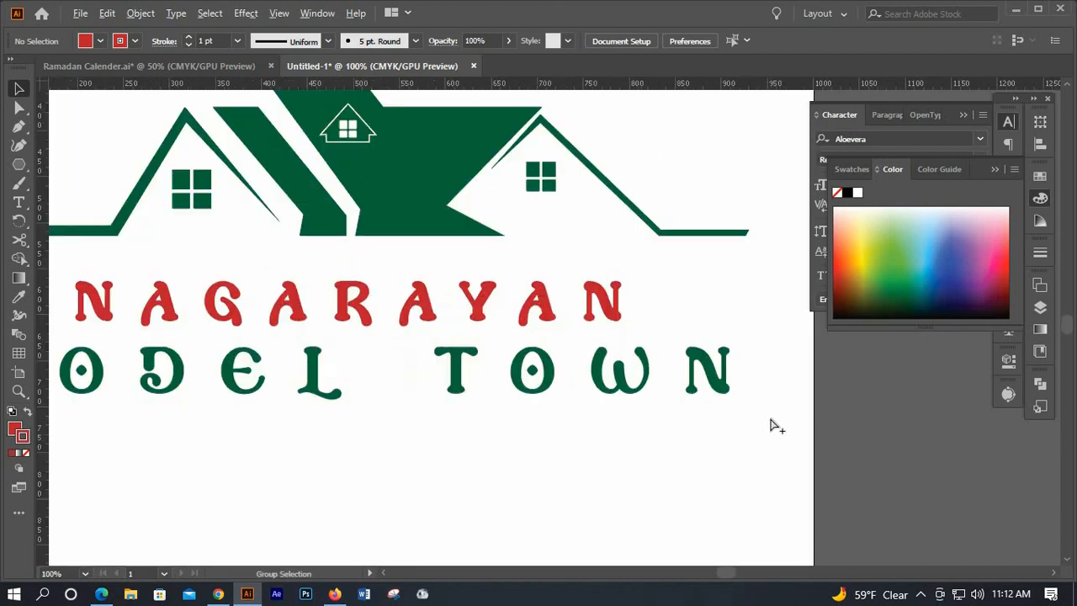
scroll(568, 448, "down", 1)
scroll(568, 448, "up", 1)
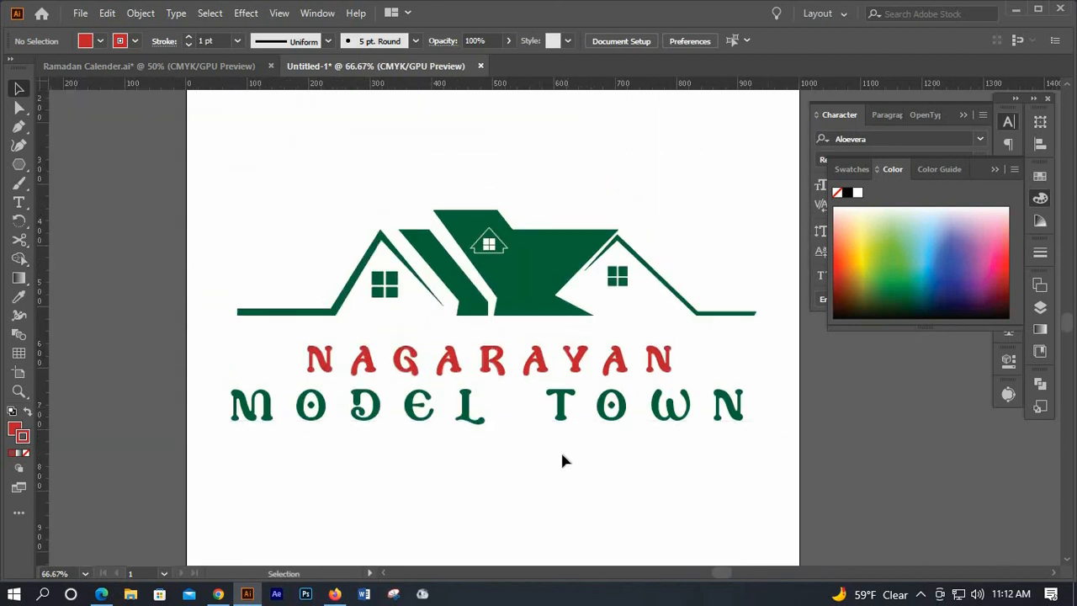
scroll(561, 455, "down", 2)
scroll(252, 425, "up", 1)
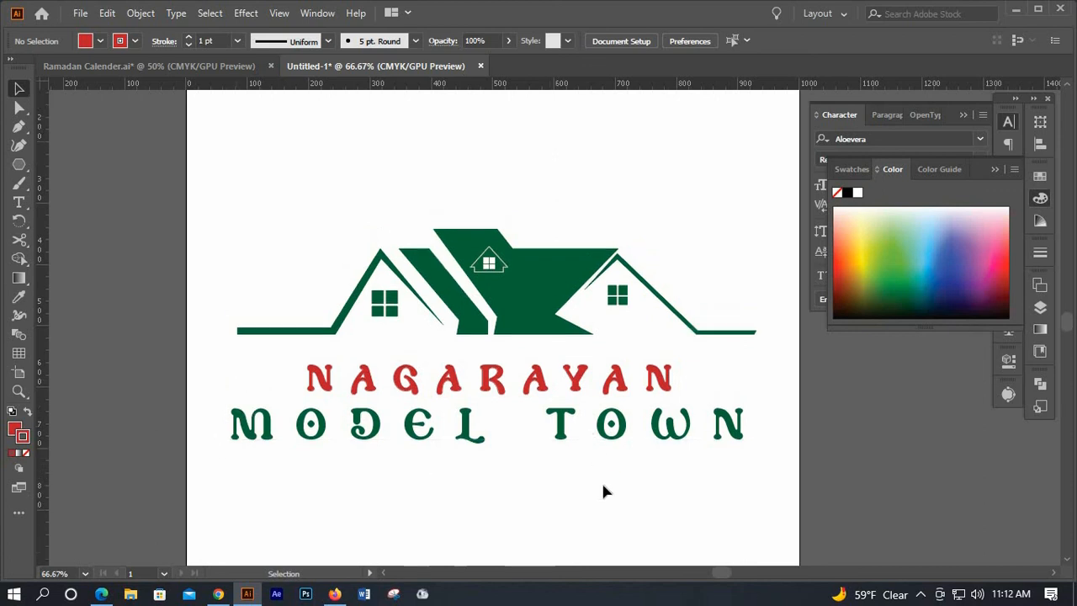
Nudge the MODEL TOWN line down a few pixels from NAGARAYAN, and clear the open floating panels from the canvas.
scroll(581, 454, "down", 1)
left_click(561, 424)
key("Down")
key("Down")
key("Down")
key("Down")
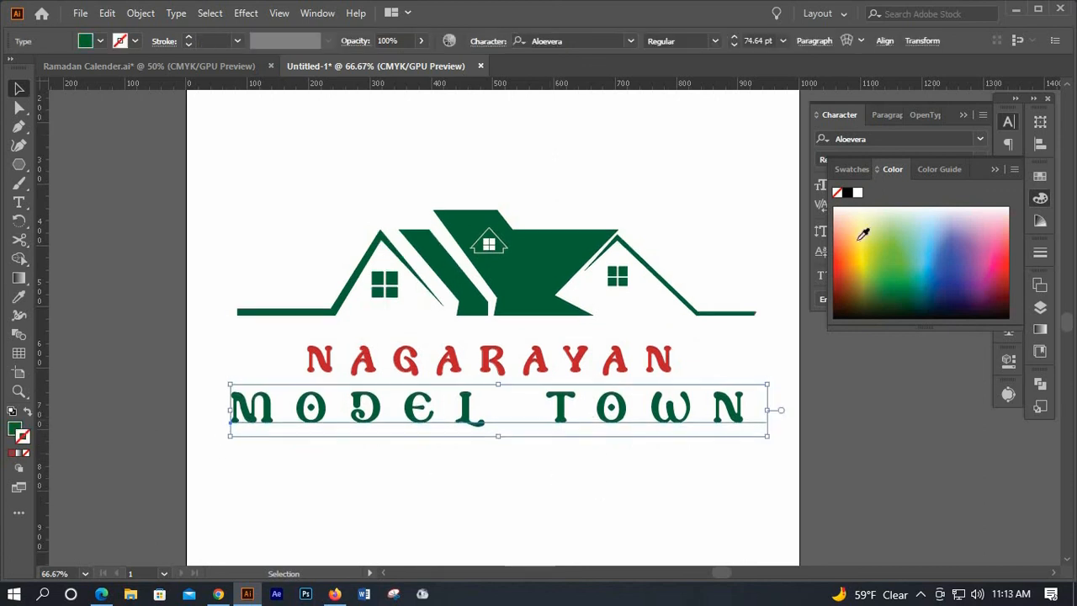
left_click(937, 96)
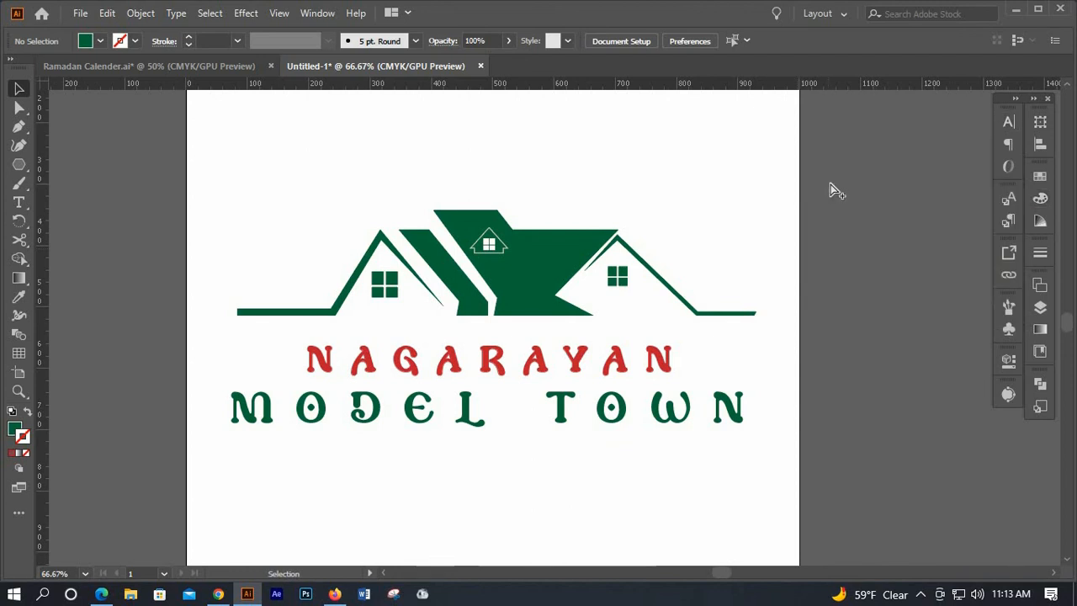
Review the finished logo with its red and green lettering, both as a whole and in close-up.
key("ctrl+minus")
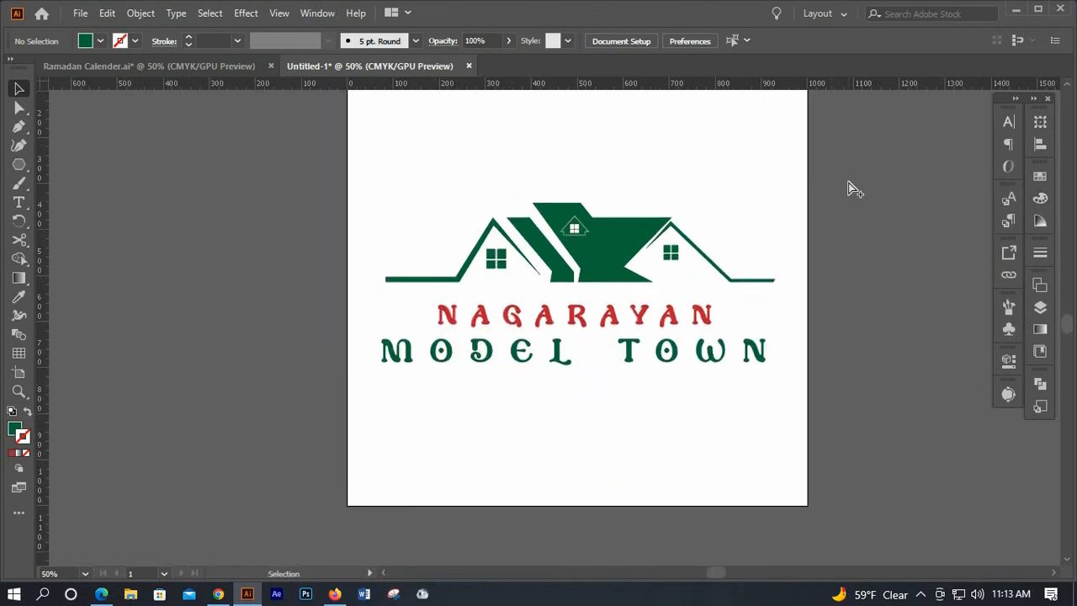
scroll(913, 237, "down", 1)
scroll(913, 237, "up", 1)
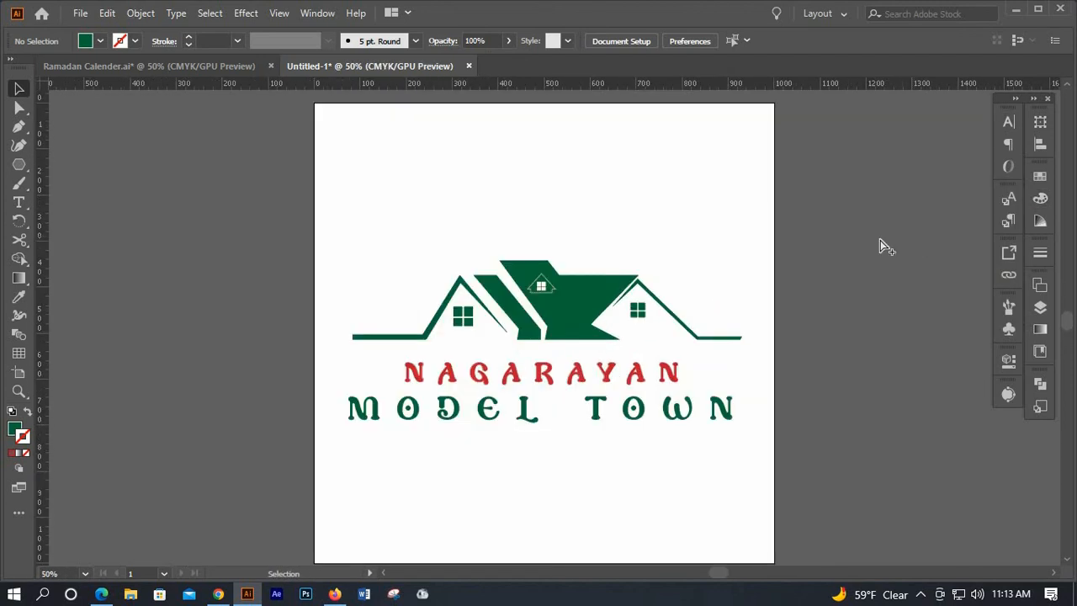
scroll(880, 240, "up", 1)
scroll(110, 271, "up", 1)
scroll(296, 265, "down", 3)
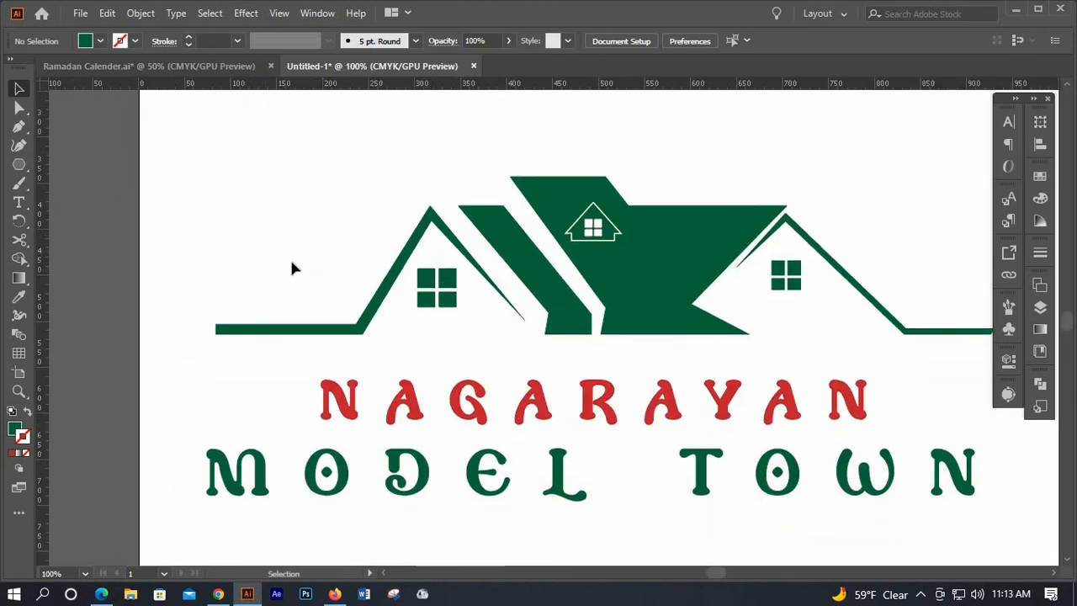
scroll(296, 269, "down", 1)
scroll(827, 305, "up", 1)
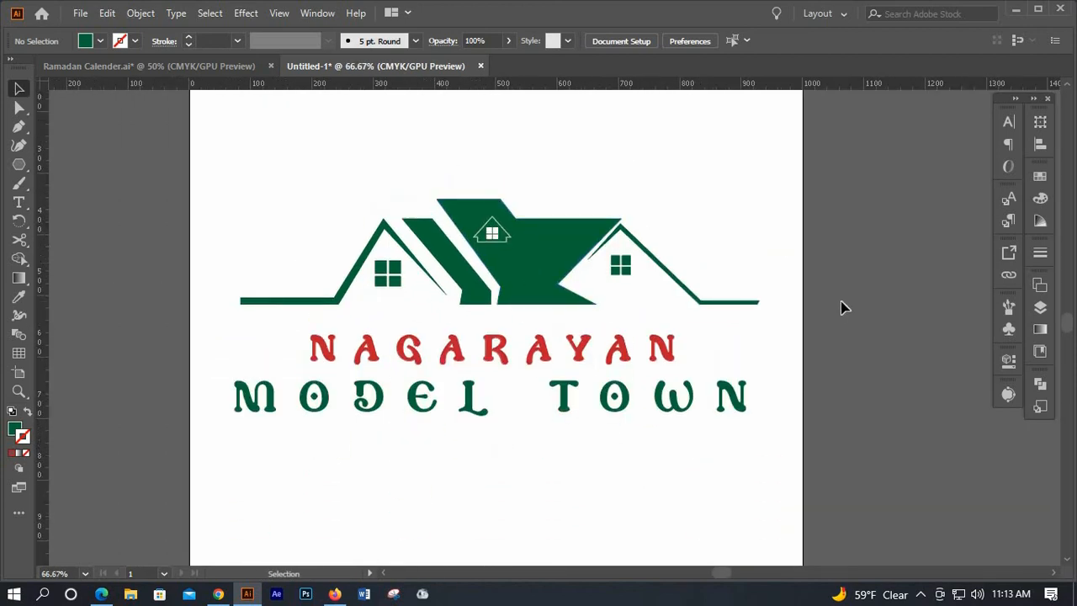